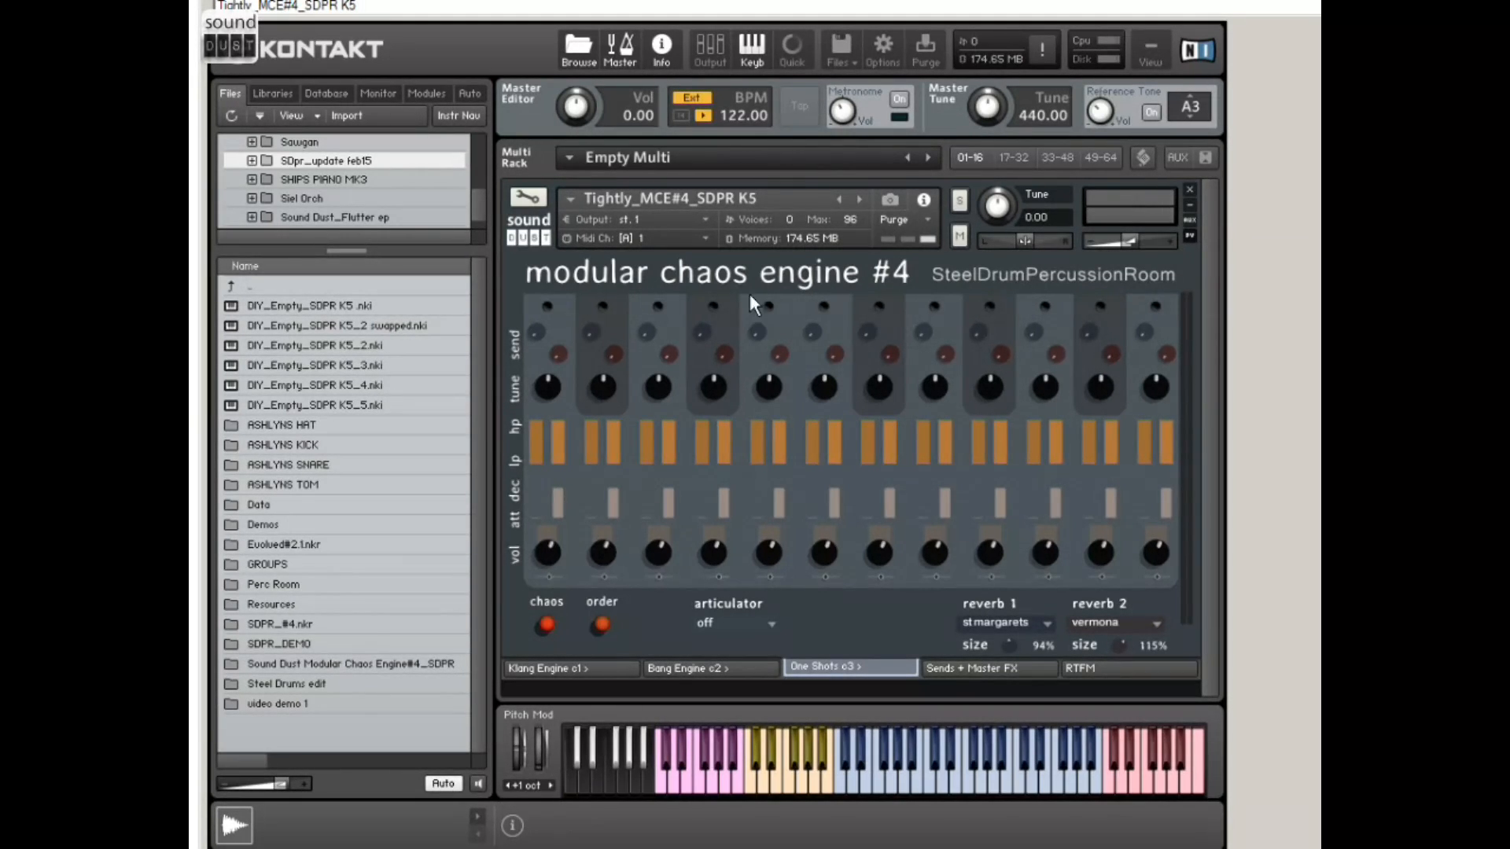
Step: Look through the Klang Engine, Bang Engine, One Shots and Sends + Master FX pages, finishing on Bang Engine
left_click(558, 667)
left_click(692, 670)
left_click(814, 670)
left_click(976, 668)
left_click(837, 668)
left_click(574, 669)
left_click(698, 667)
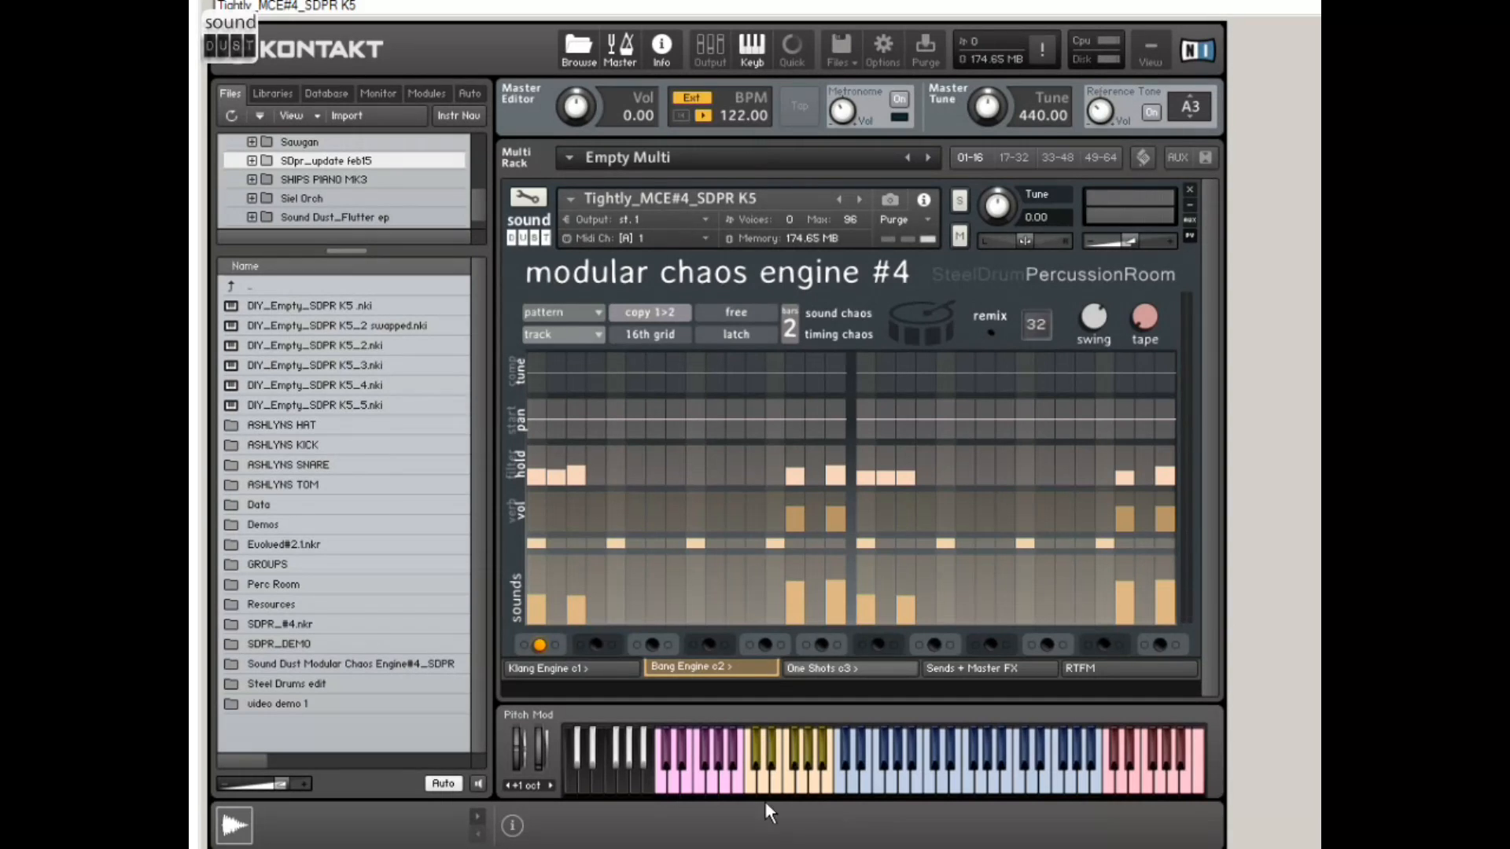
left_click(582, 669)
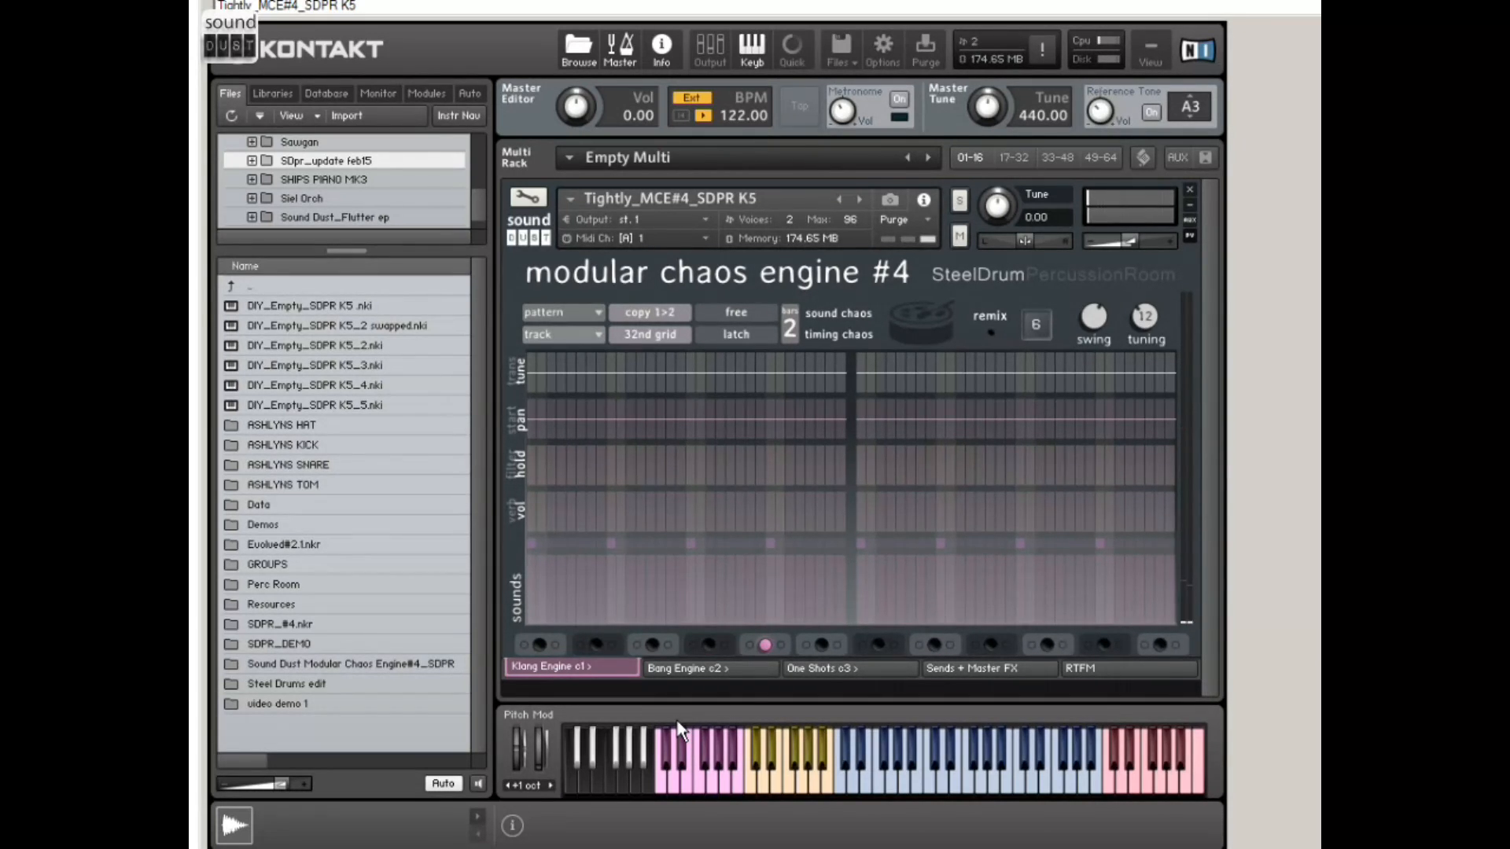
left_click(692, 668)
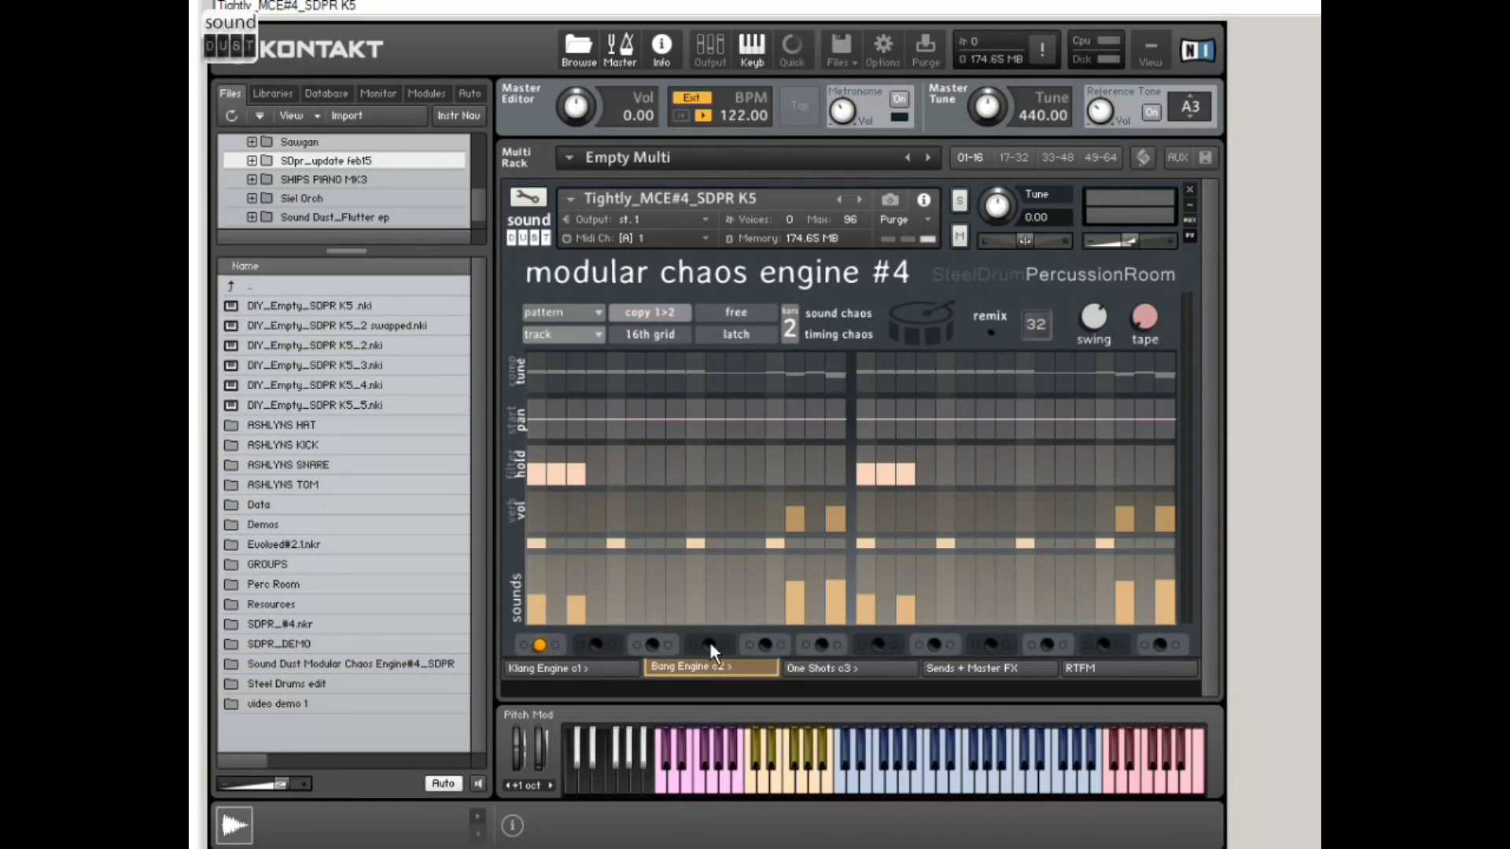
Step: Audition the Bang Engine patterns from several of its yellow trigger keys
left_click(770, 775)
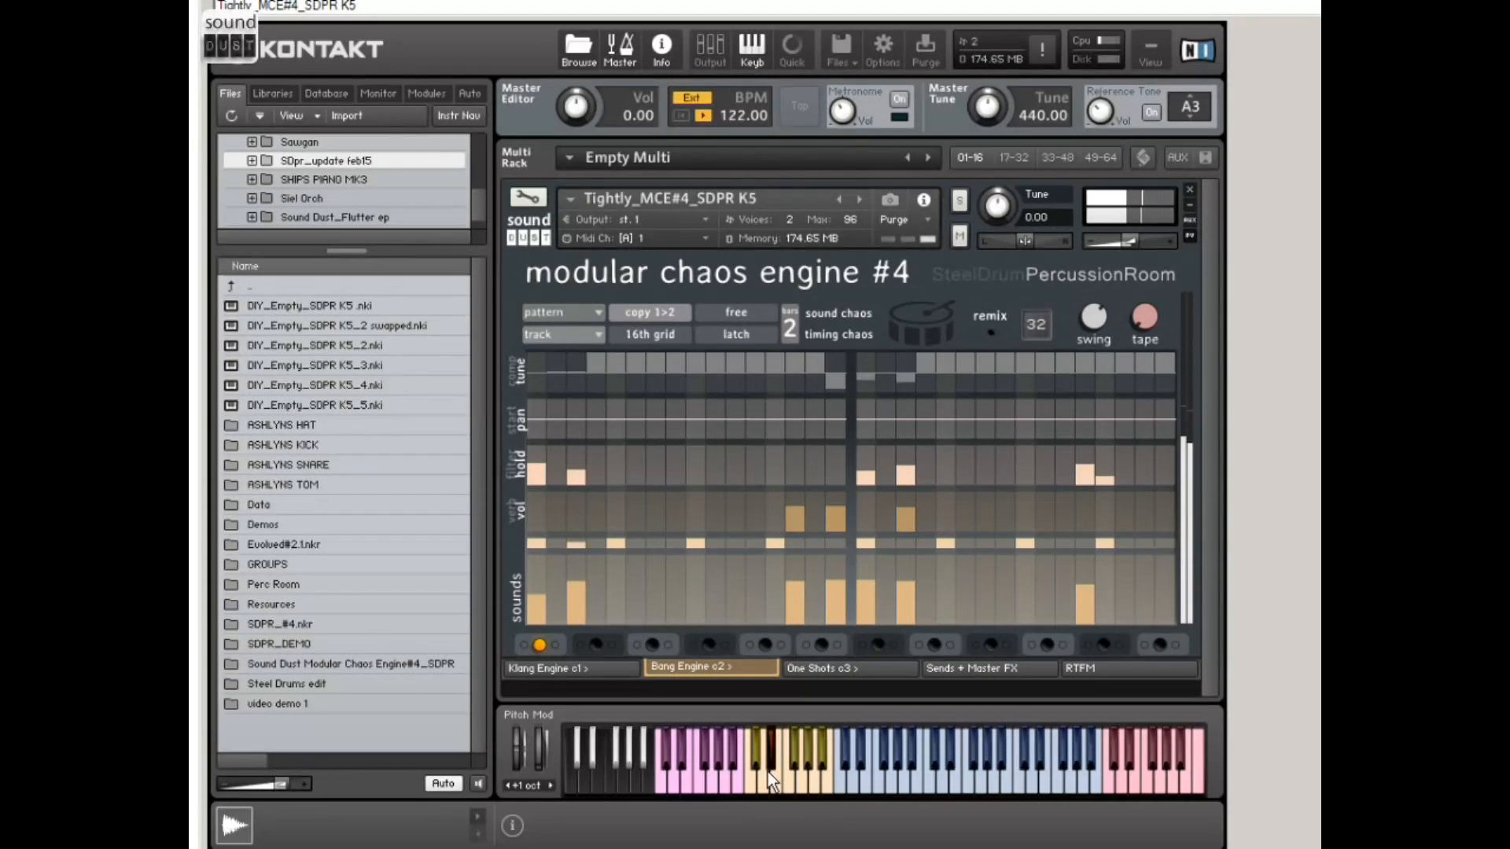
left_click(787, 780)
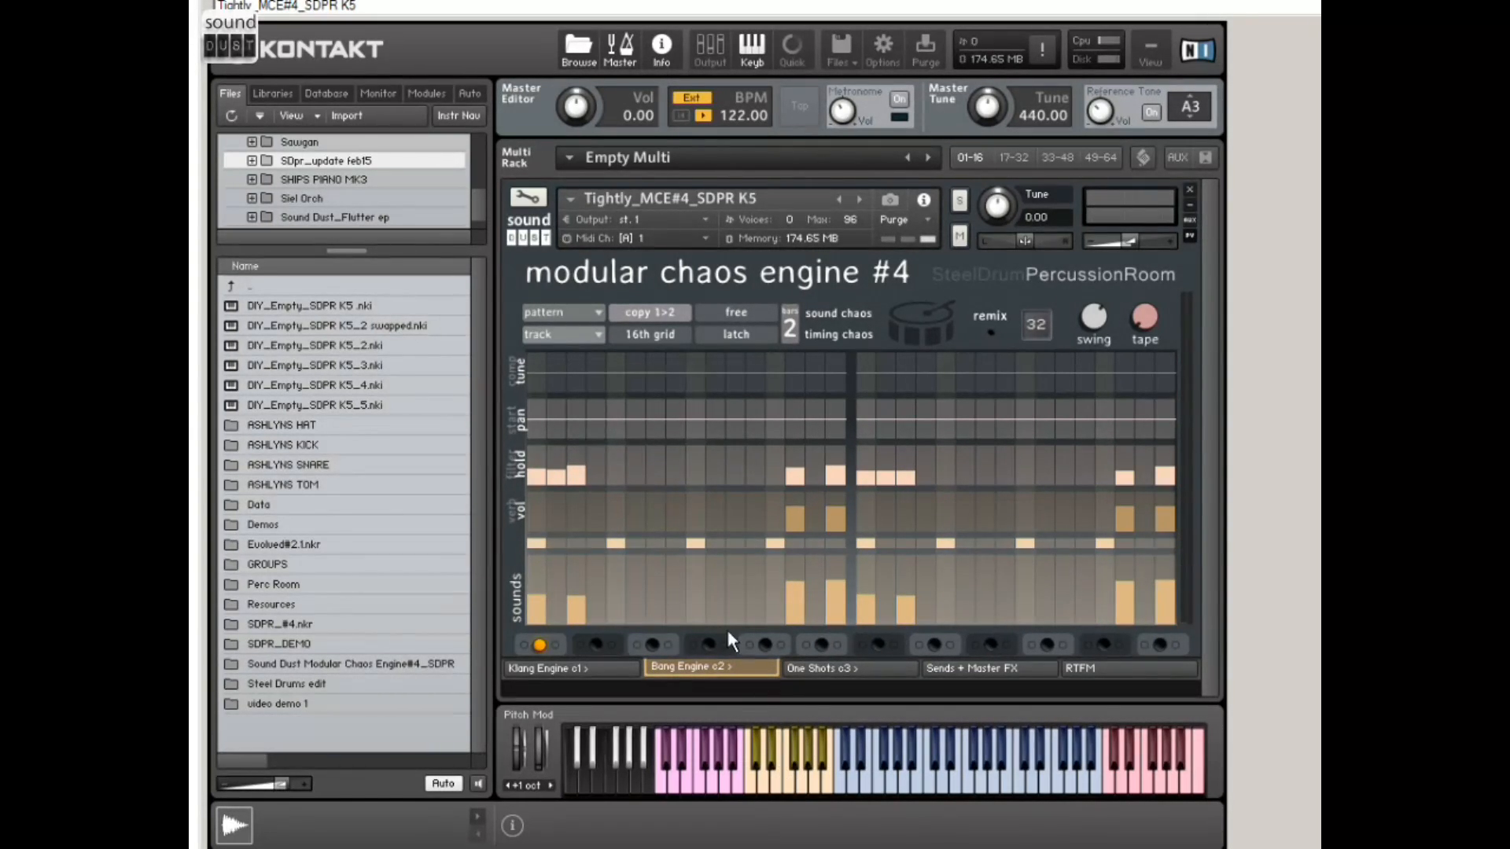
left_click(757, 785)
left_click(762, 782)
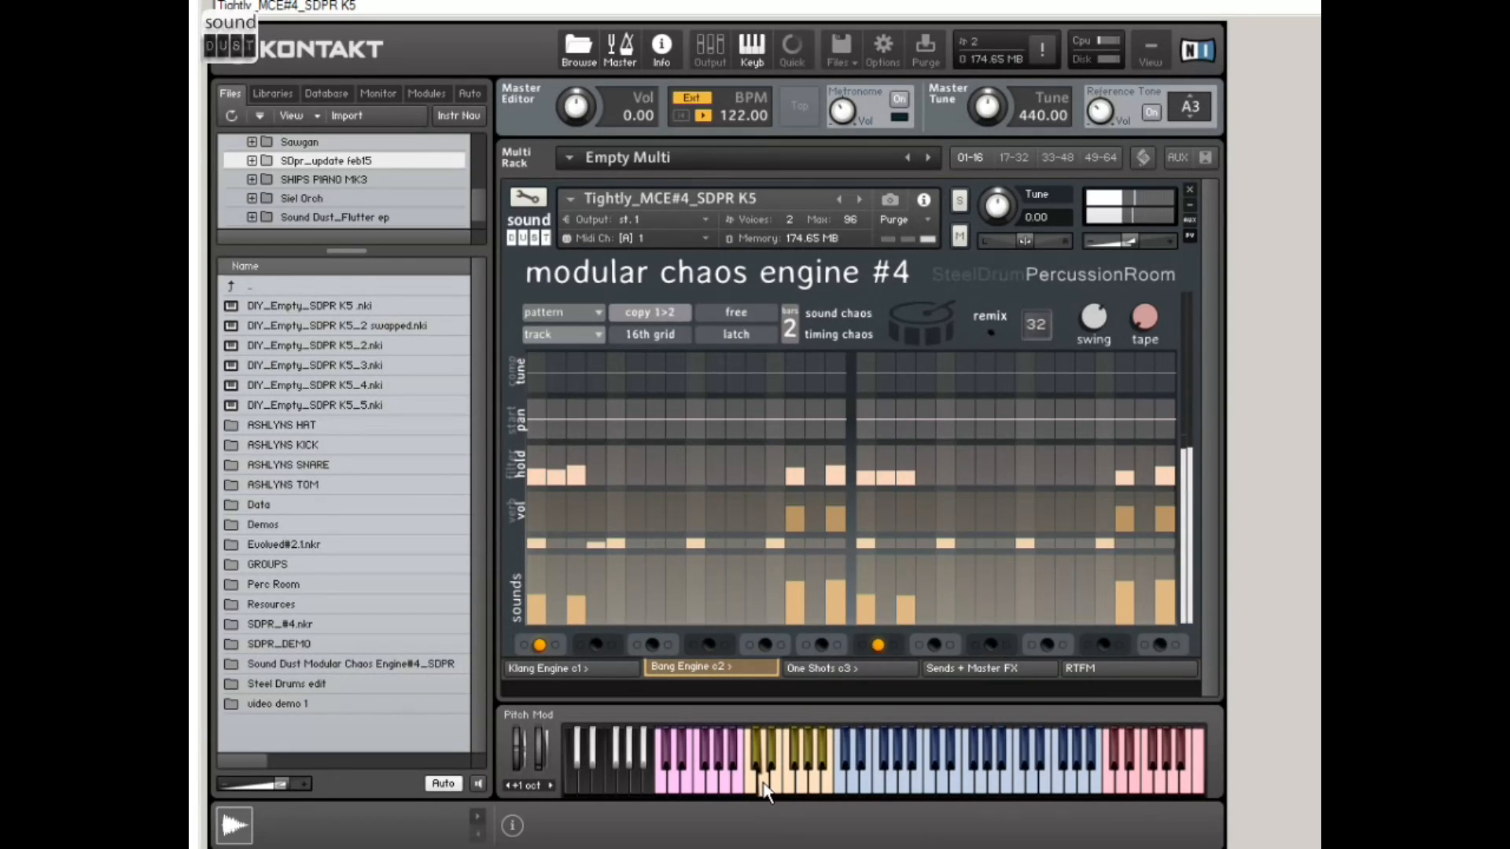
Step: Step through the Bang Engine tracks from the second onward and select the empty sixth track
left_click(590, 643)
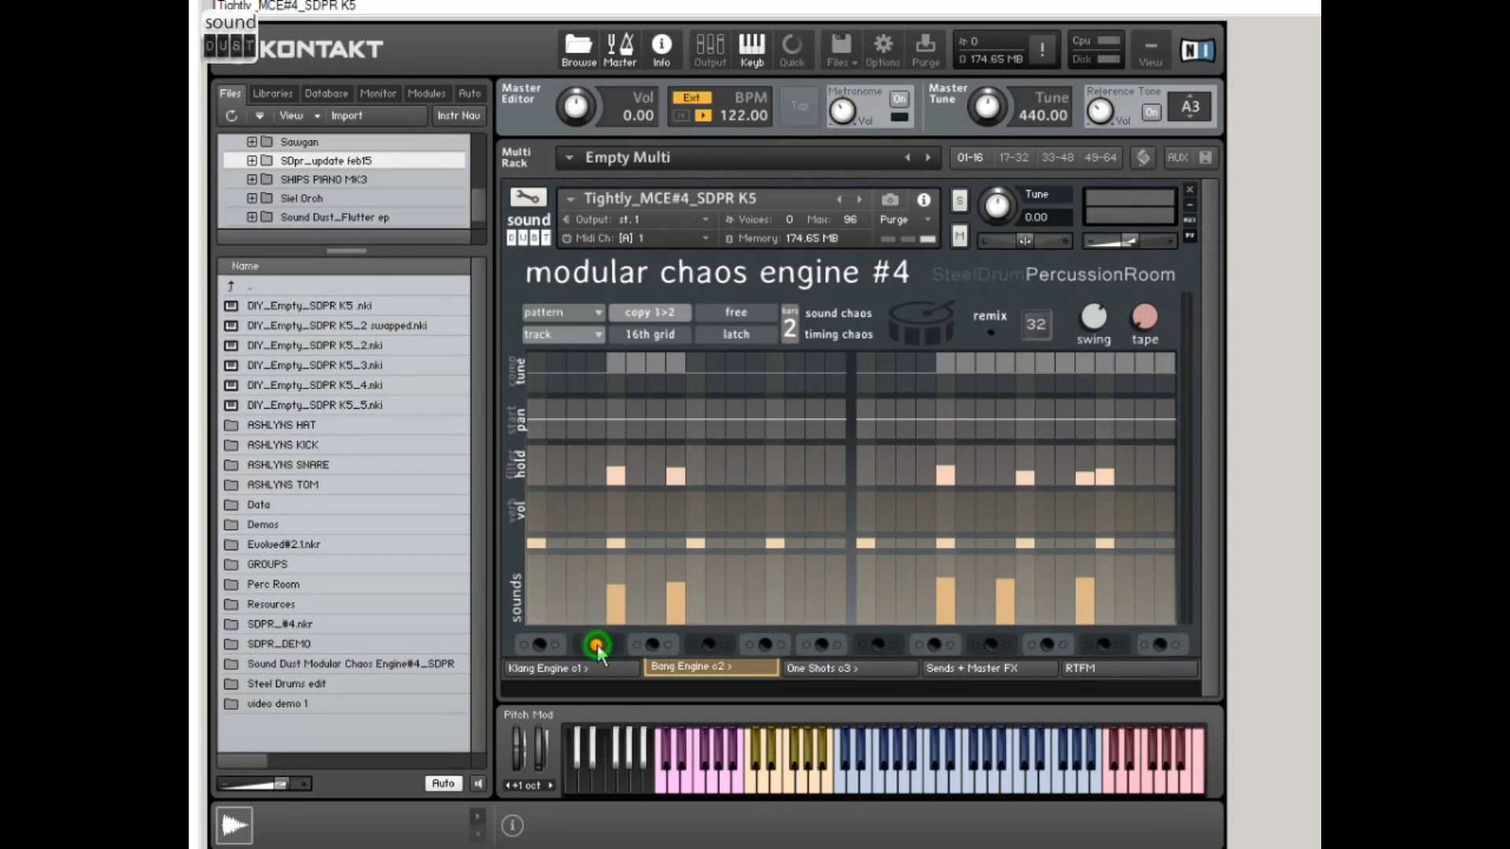
left_click(652, 646)
left_click(706, 649)
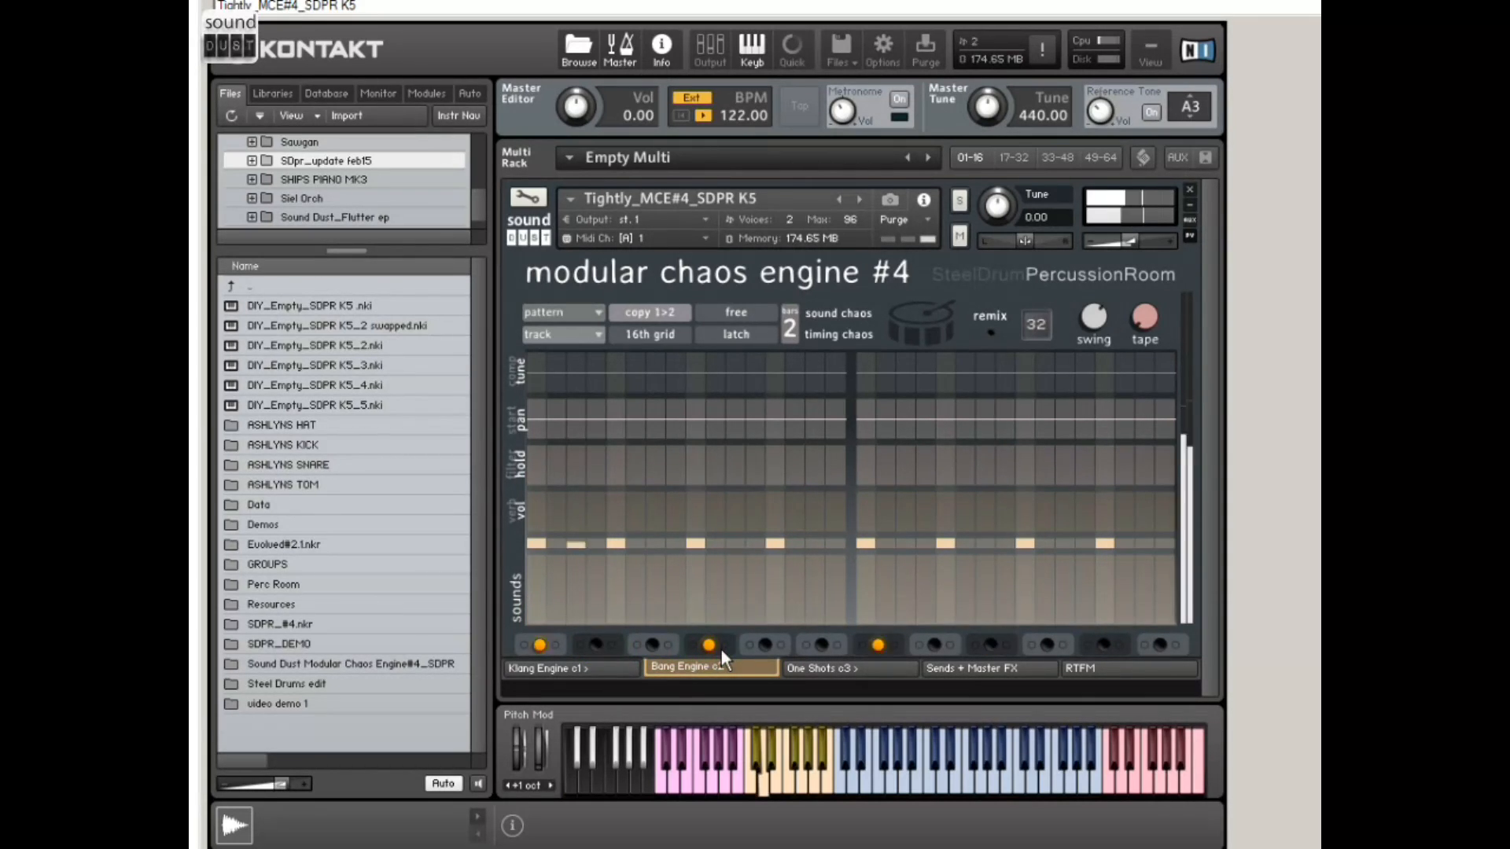
left_click(761, 643)
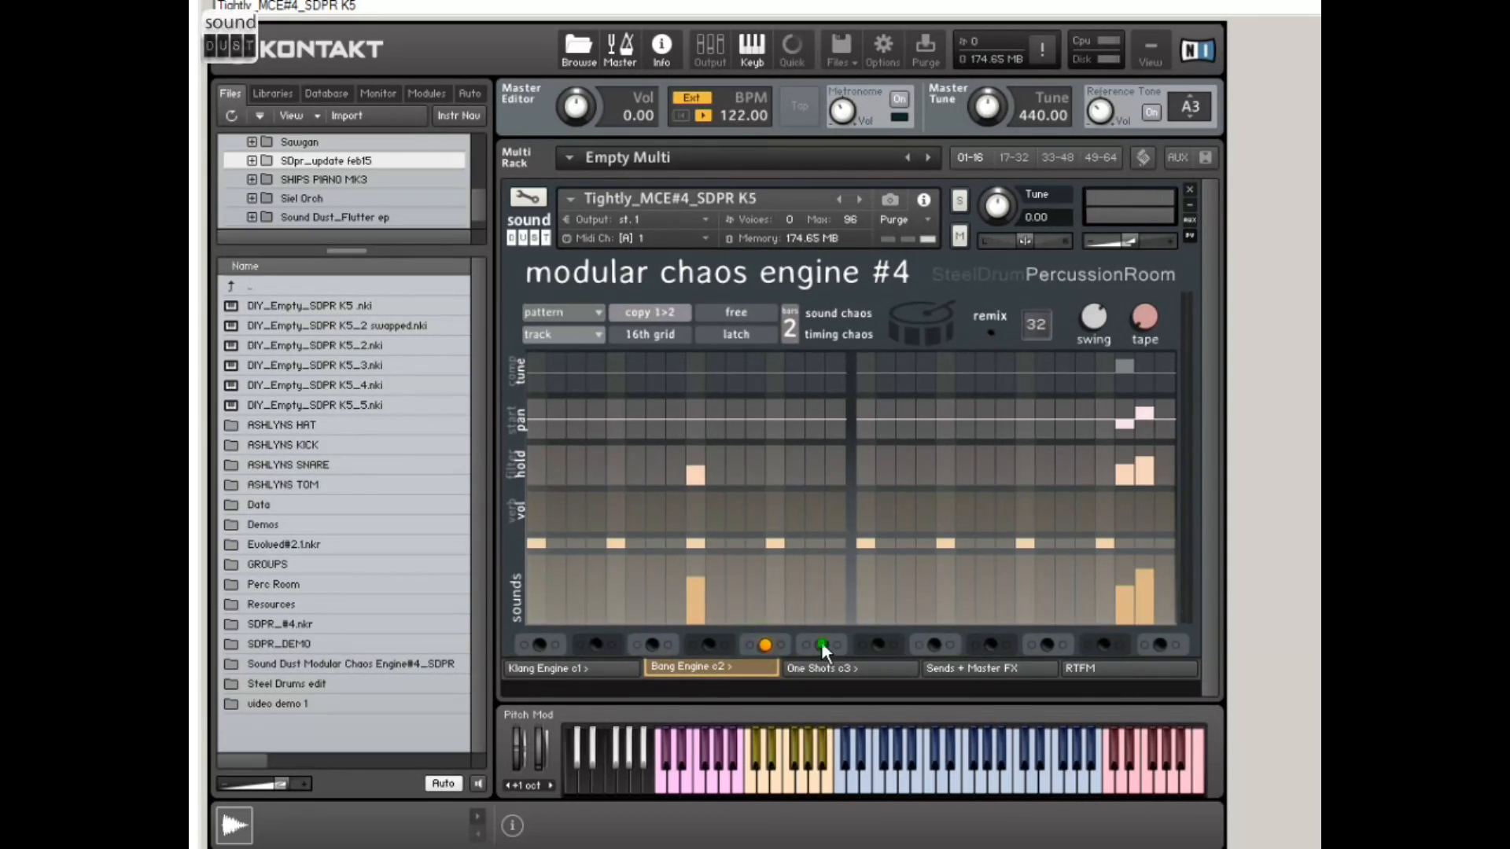
left_click(821, 644)
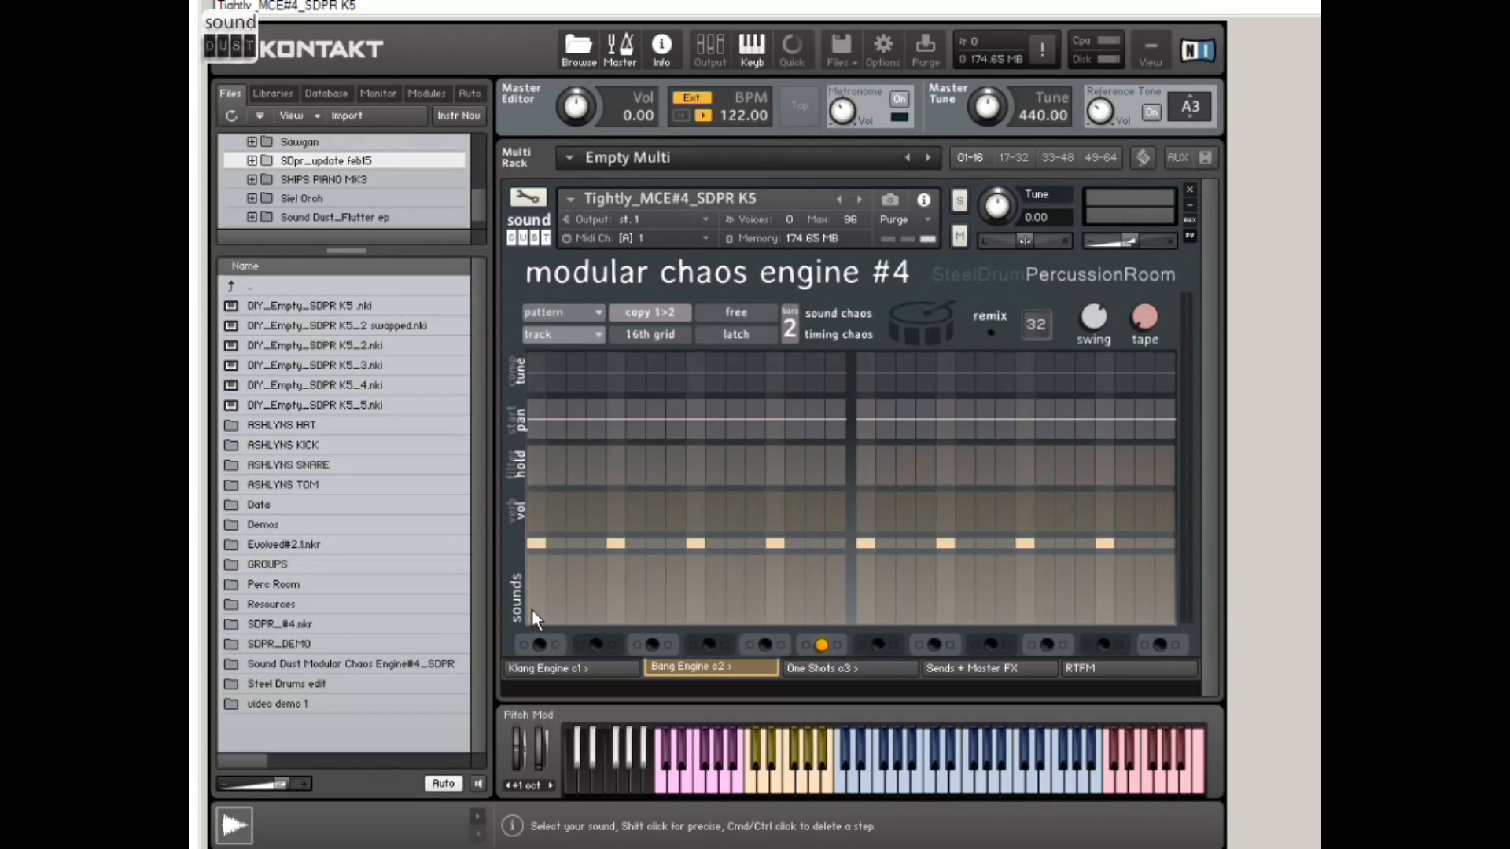
Step: Draw a rising ramp of sounds across all 16 steps of the sixth track's first bar and solo the track
left_click_drag(531, 610, 634, 591)
left_click_drag(780, 573, 824, 564)
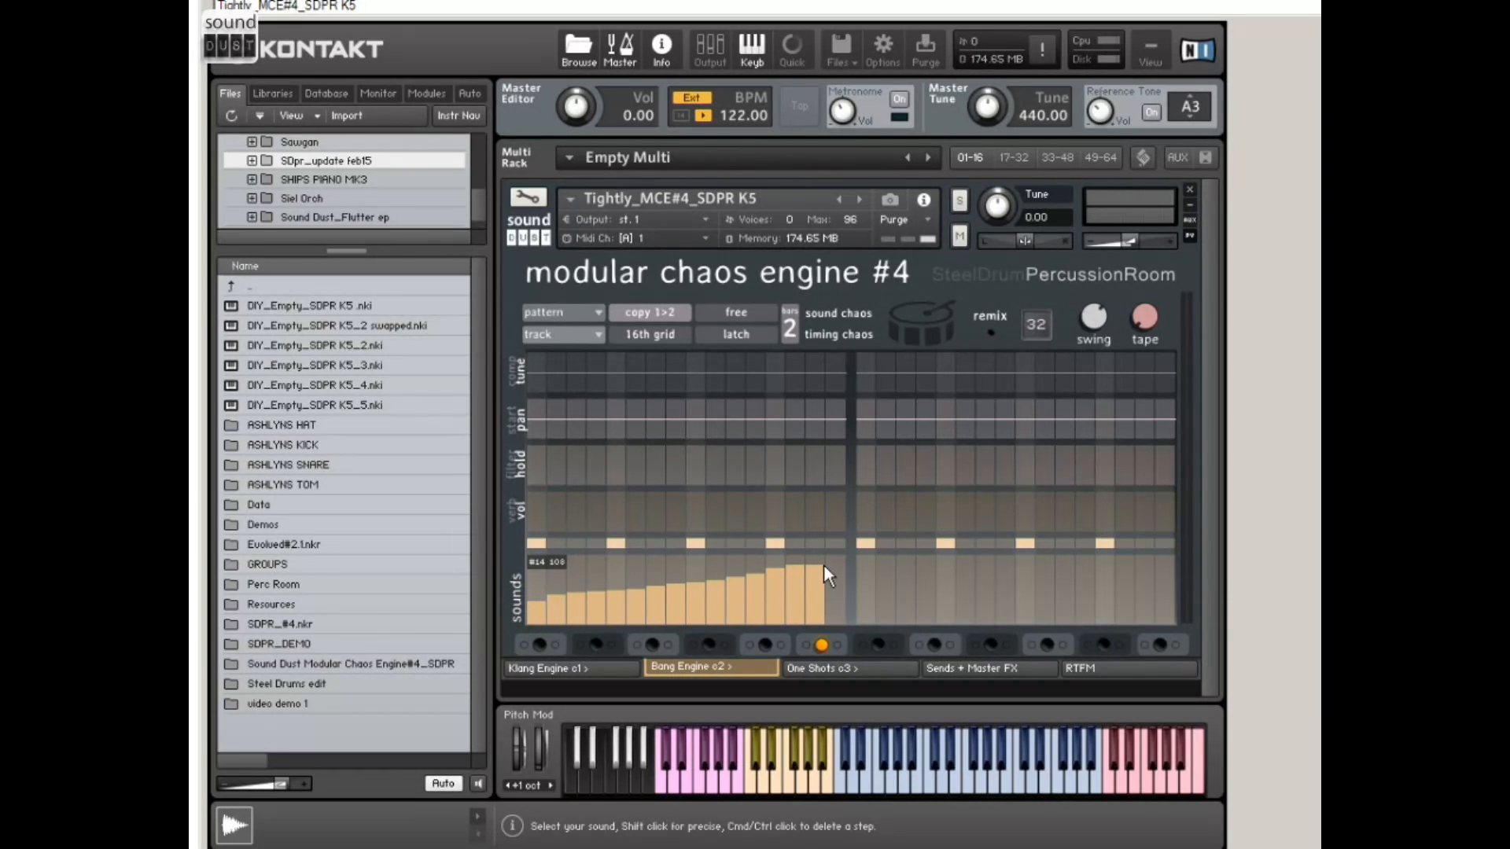
left_click(538, 613)
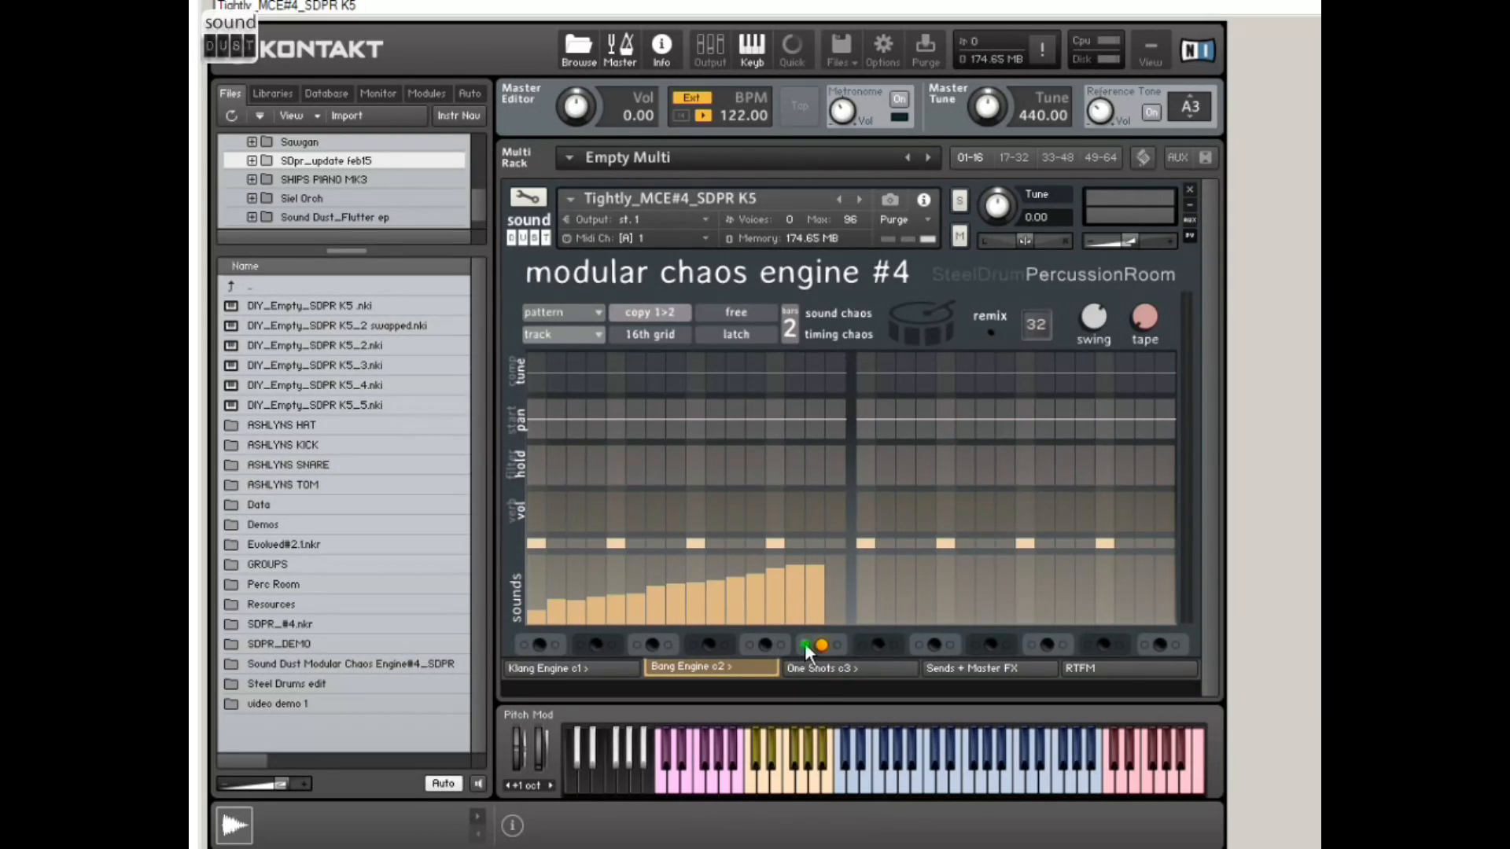
left_click(833, 560)
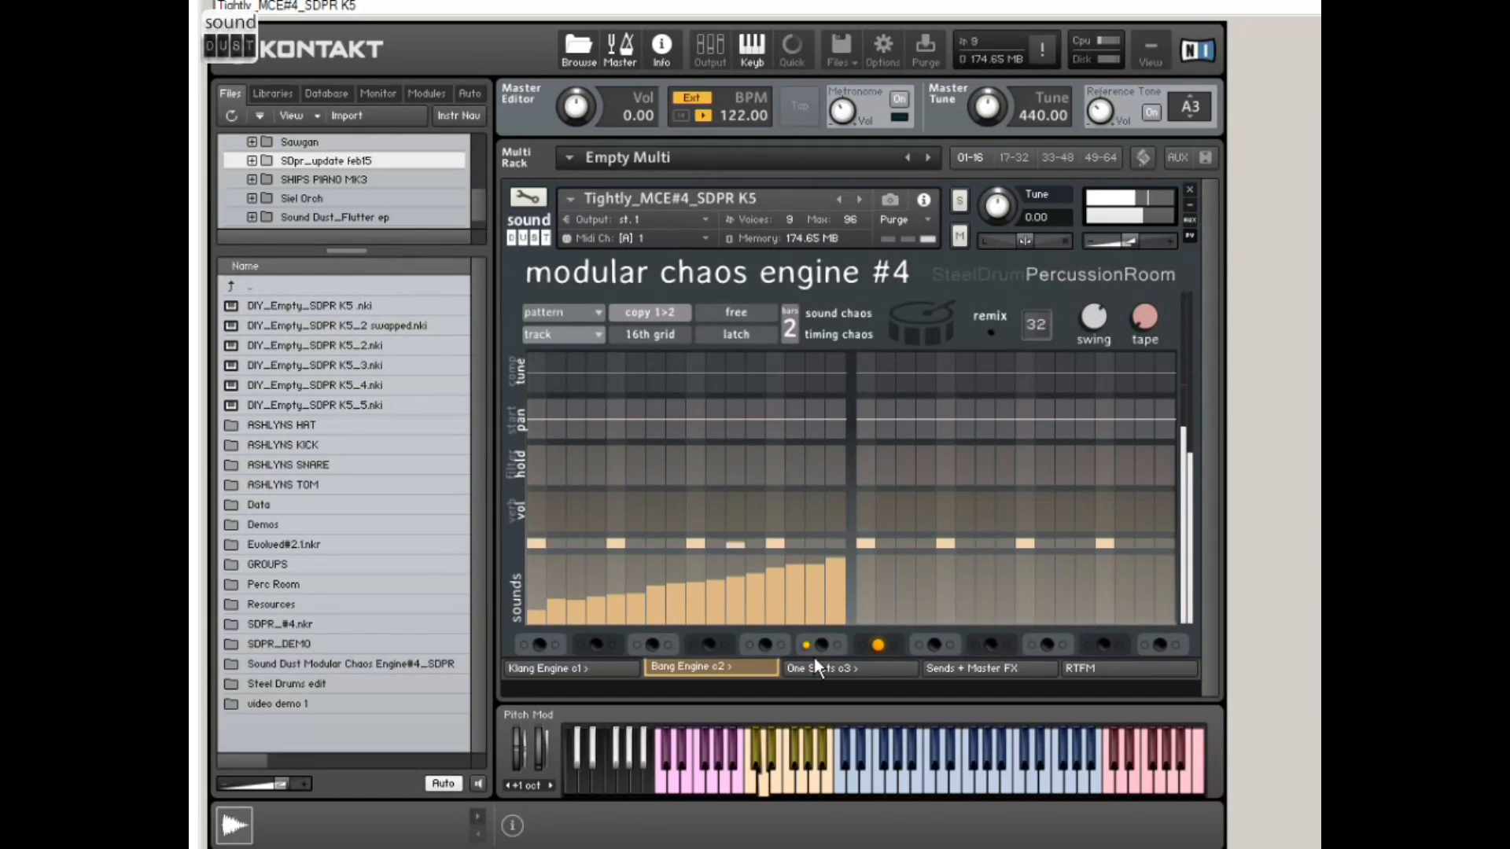
Step: Set the pattern length to 1 bar and redraw the sounds as a peak around step five that falls toward step sixteen
left_click_drag(791, 329, 788, 346)
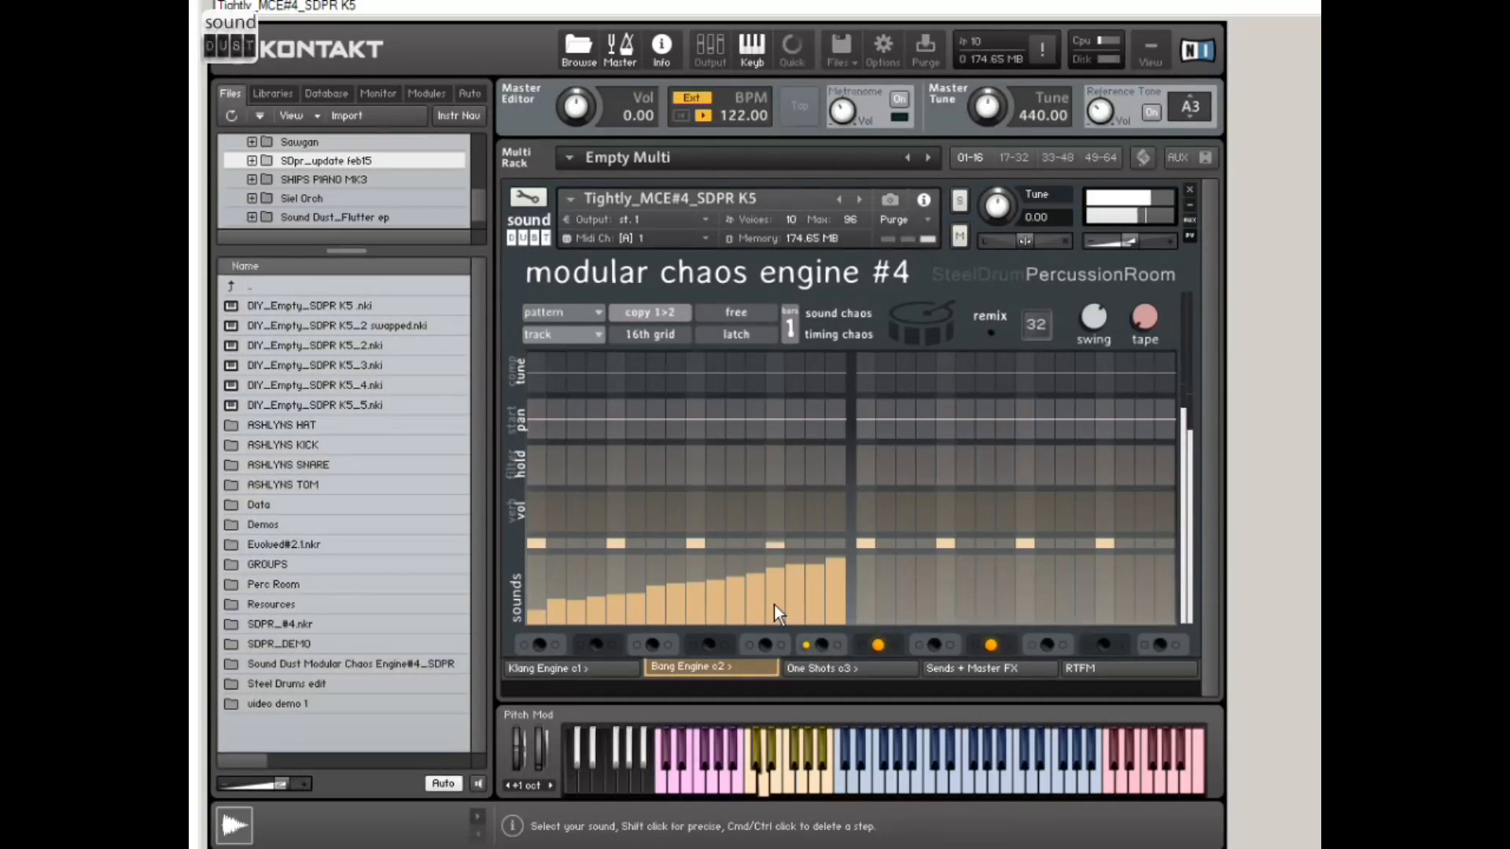
mouse_move(582, 584)
left_mouse_down()
mouse_move(551, 568)
mouse_move(705, 583)
left_mouse_up()
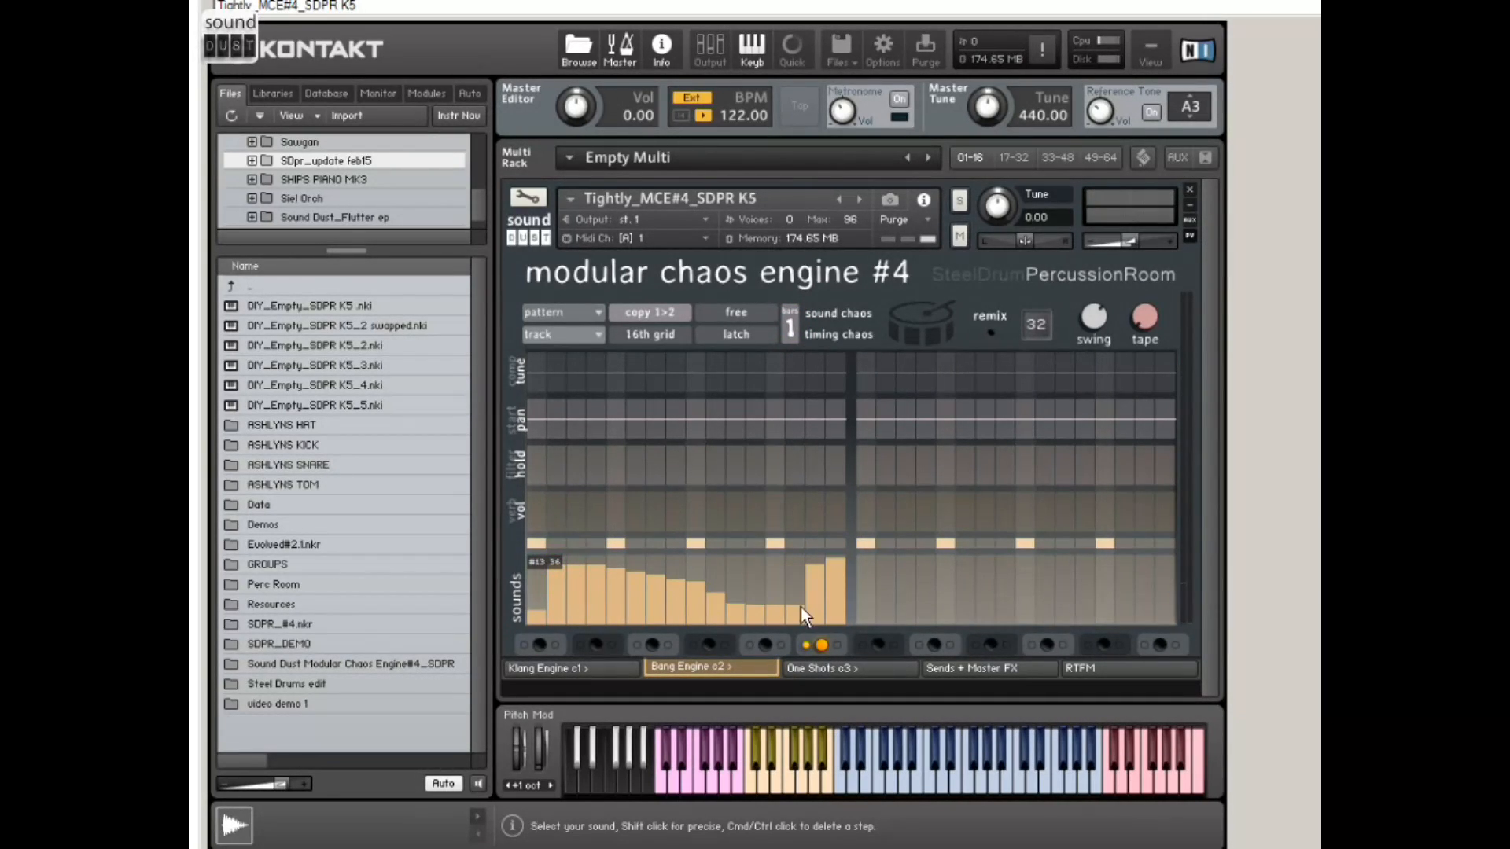
left_click(825, 611)
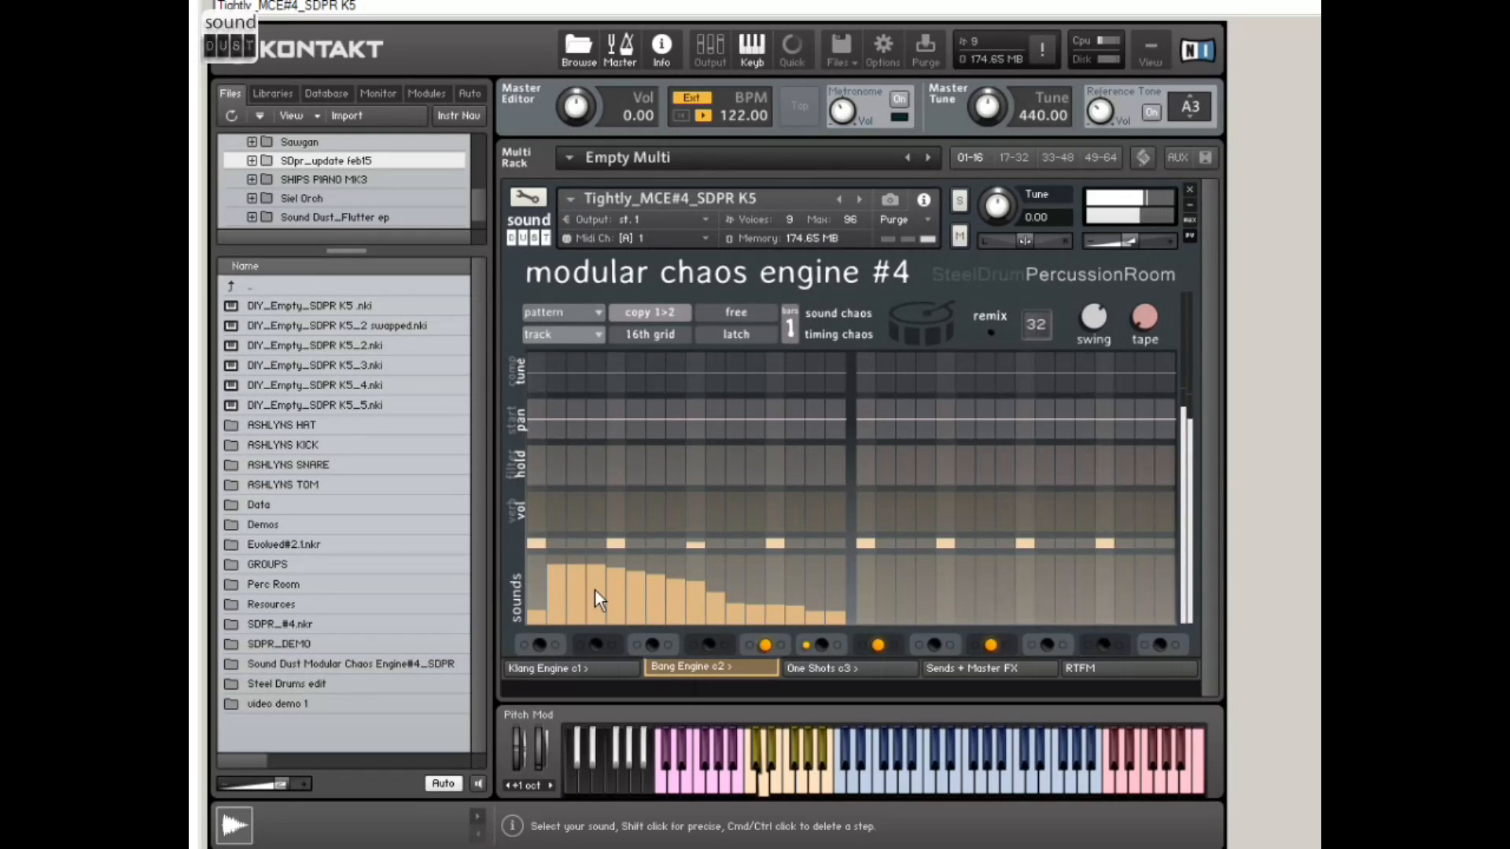
left_click_drag(594, 588, 557, 599)
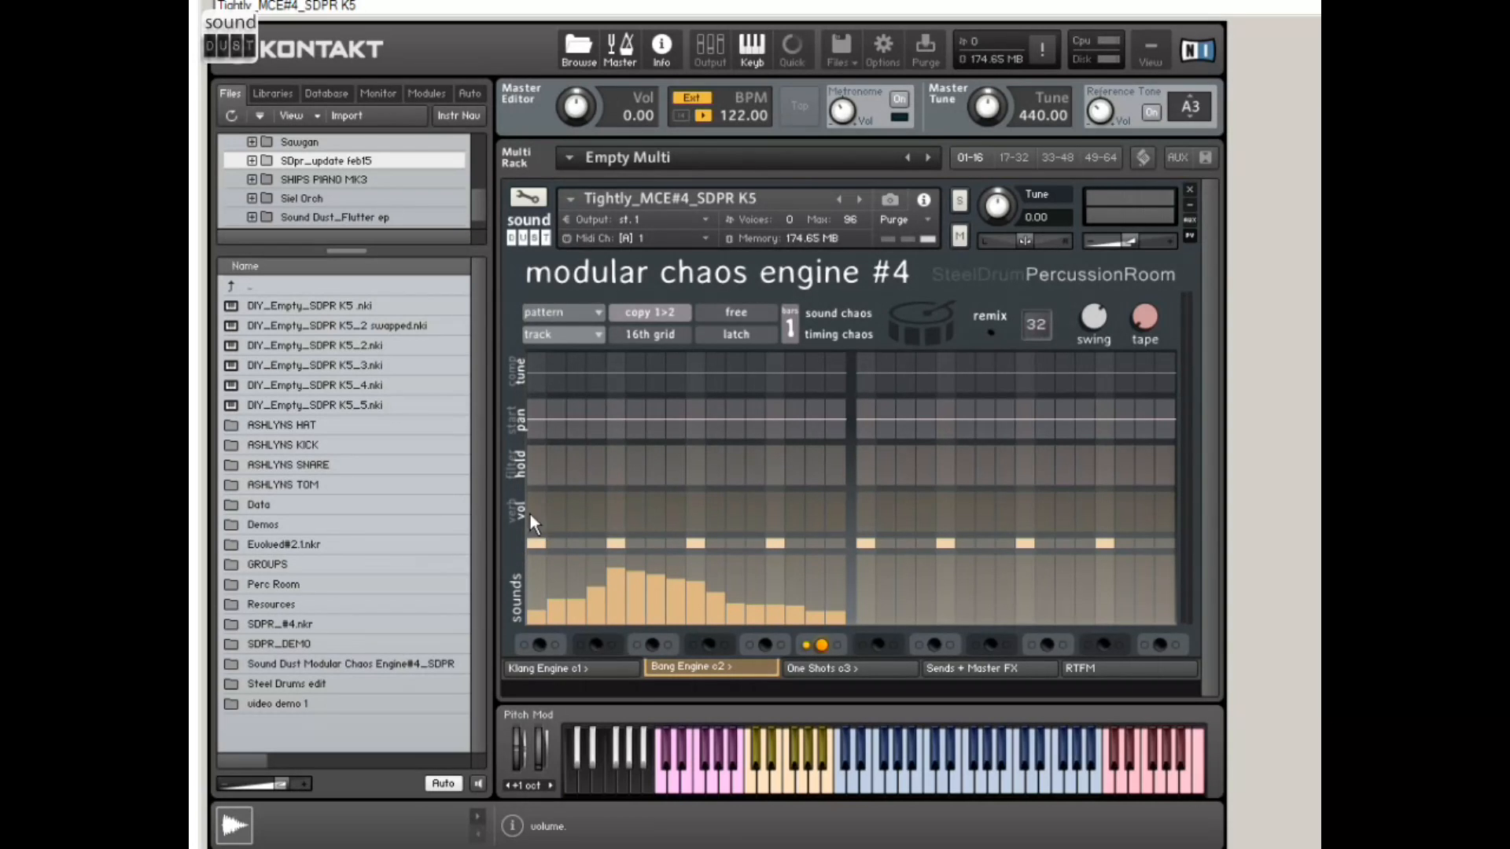
Step: Draw volume accents on steps 2, 5, 9, 13 and 15 of the sixth track's first bar
mouse_move(538, 528)
left_mouse_down()
mouse_move(842, 519)
mouse_move(700, 531)
mouse_move(550, 512)
mouse_move(799, 560)
mouse_move(715, 525)
left_mouse_up()
left_click(615, 513)
left_click(700, 513)
left_click(778, 520)
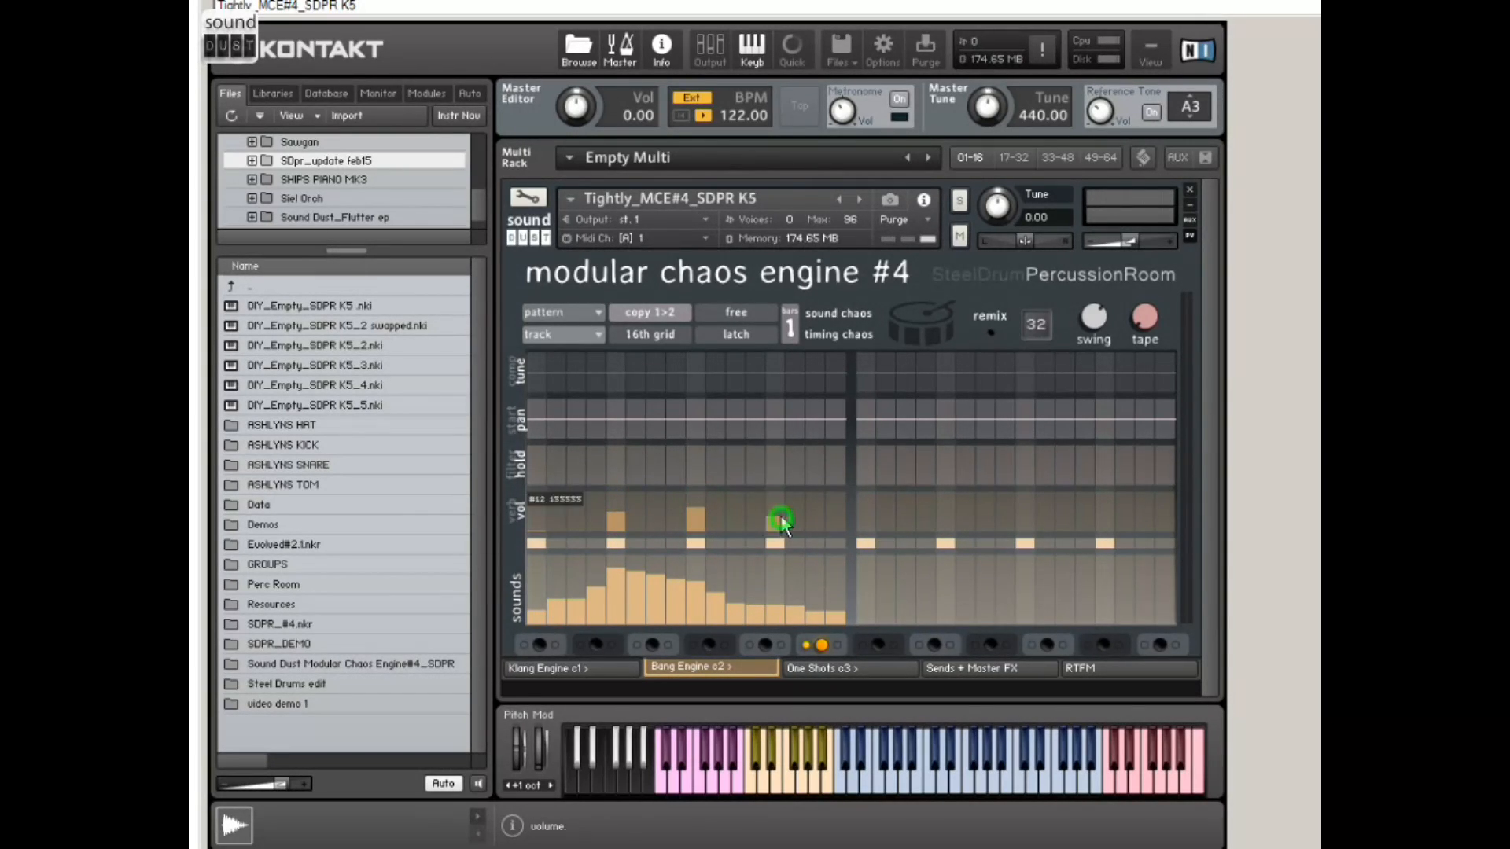
left_click(560, 511)
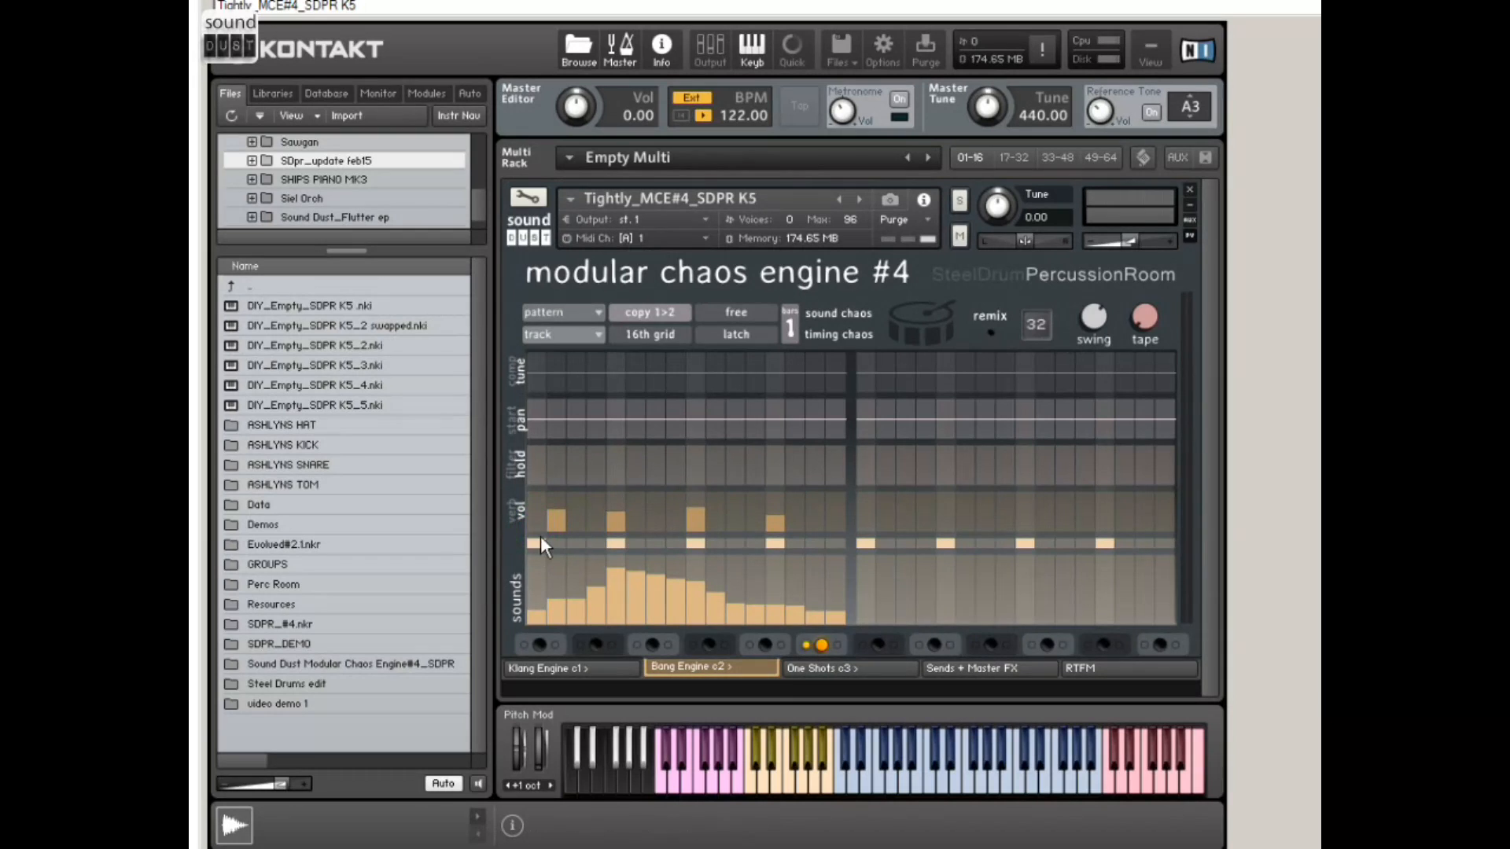
left_click(815, 516)
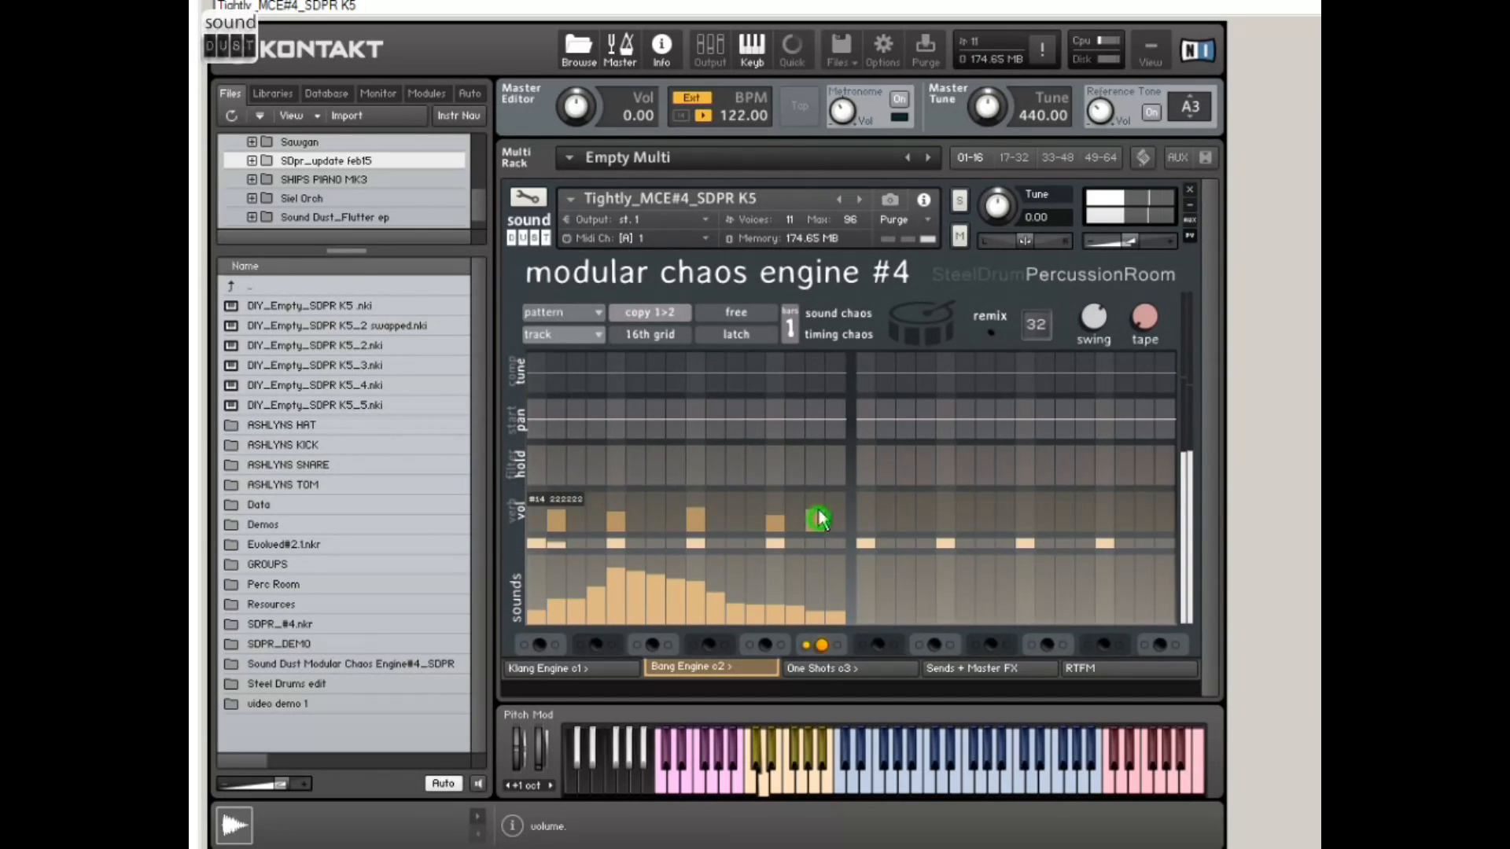
Step: Try high reverb sends on steps 1, 2 and 9 of the first bar, and clear the verb row
left_click(508, 515)
left_click_drag(538, 504, 549, 503)
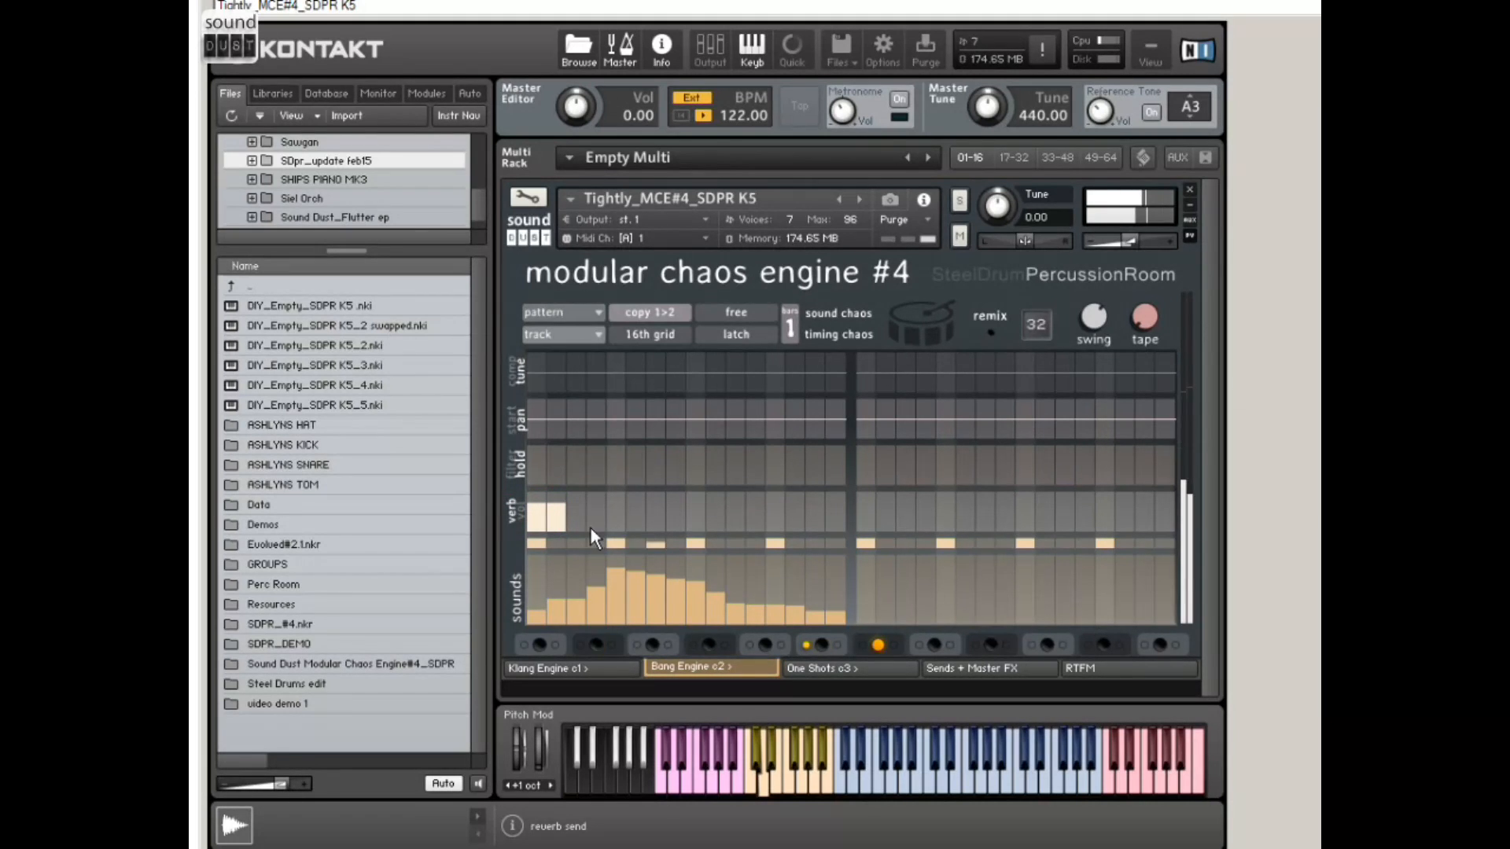
left_click(696, 498)
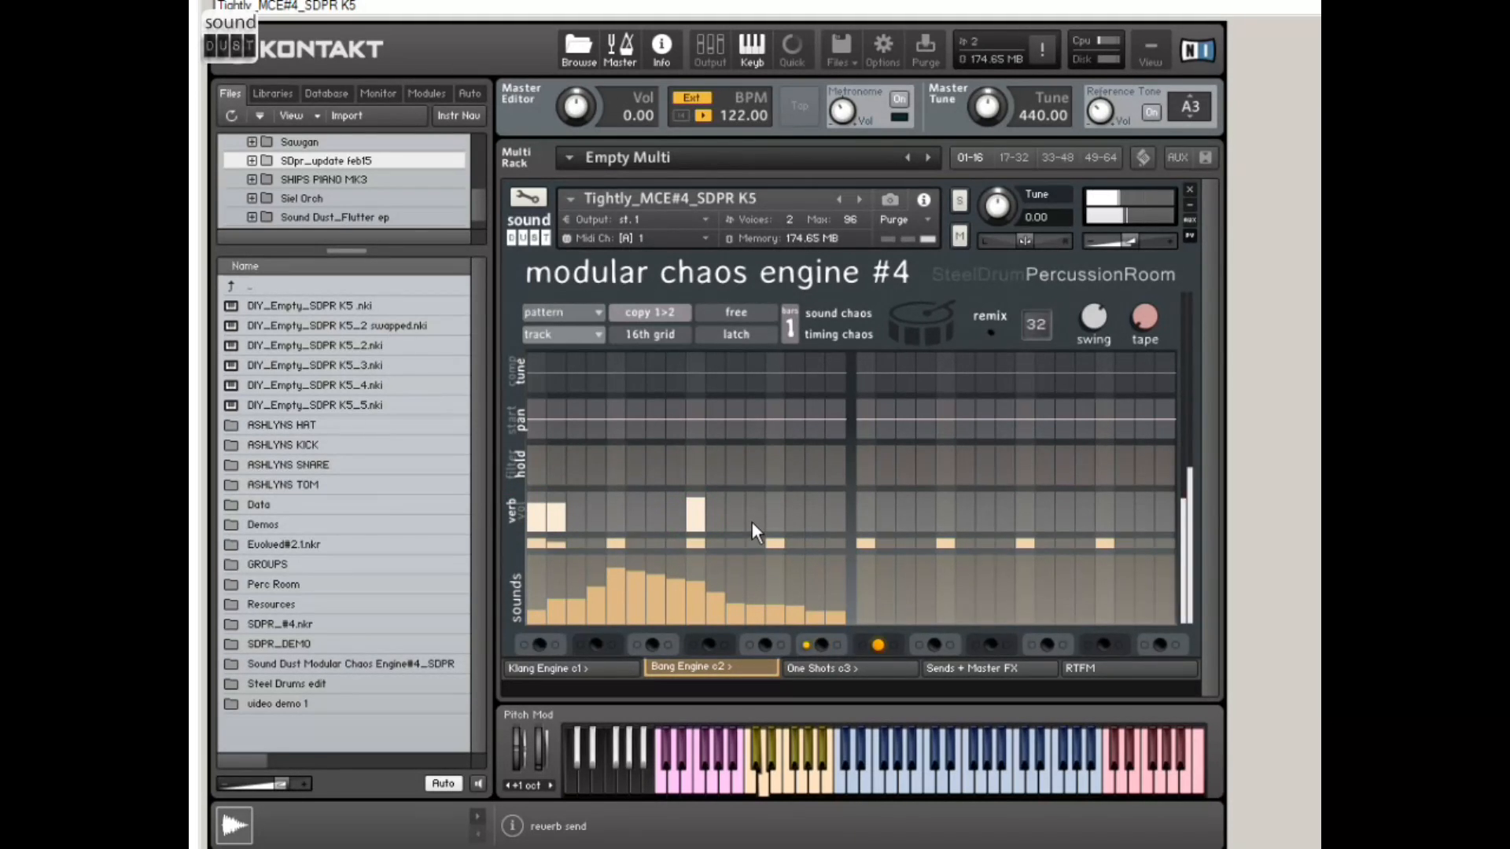
mouse_move(732, 525)
left_mouse_down()
mouse_move(512, 544)
mouse_move(764, 557)
left_mouse_up()
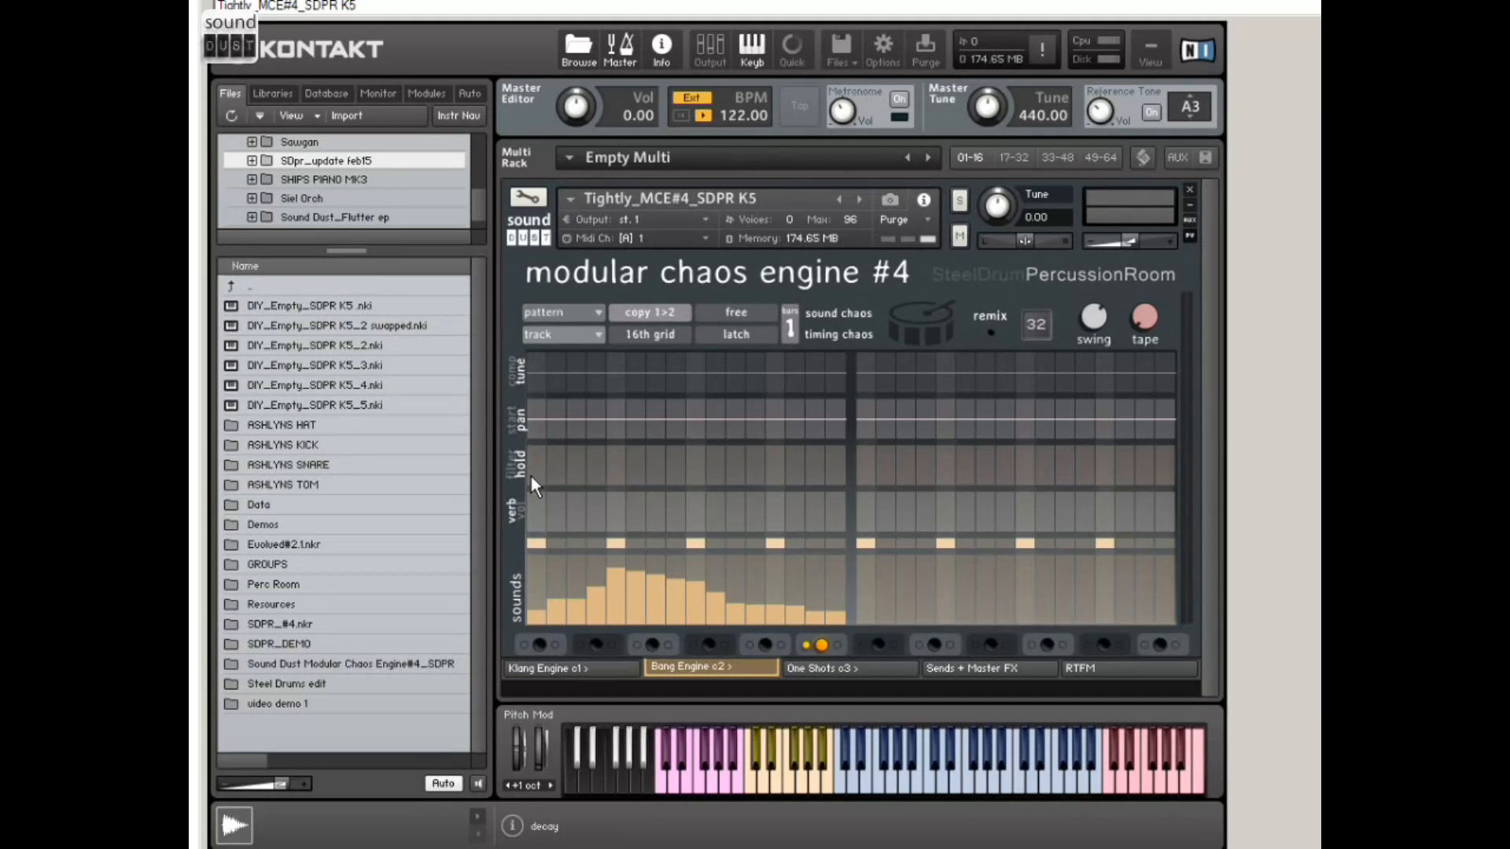
Step: Draw short hold values across the first bar, and reshape them into a rising ramp over all 16 steps
mouse_move(530, 477)
left_mouse_down()
mouse_move(853, 470)
mouse_move(823, 478)
left_mouse_up()
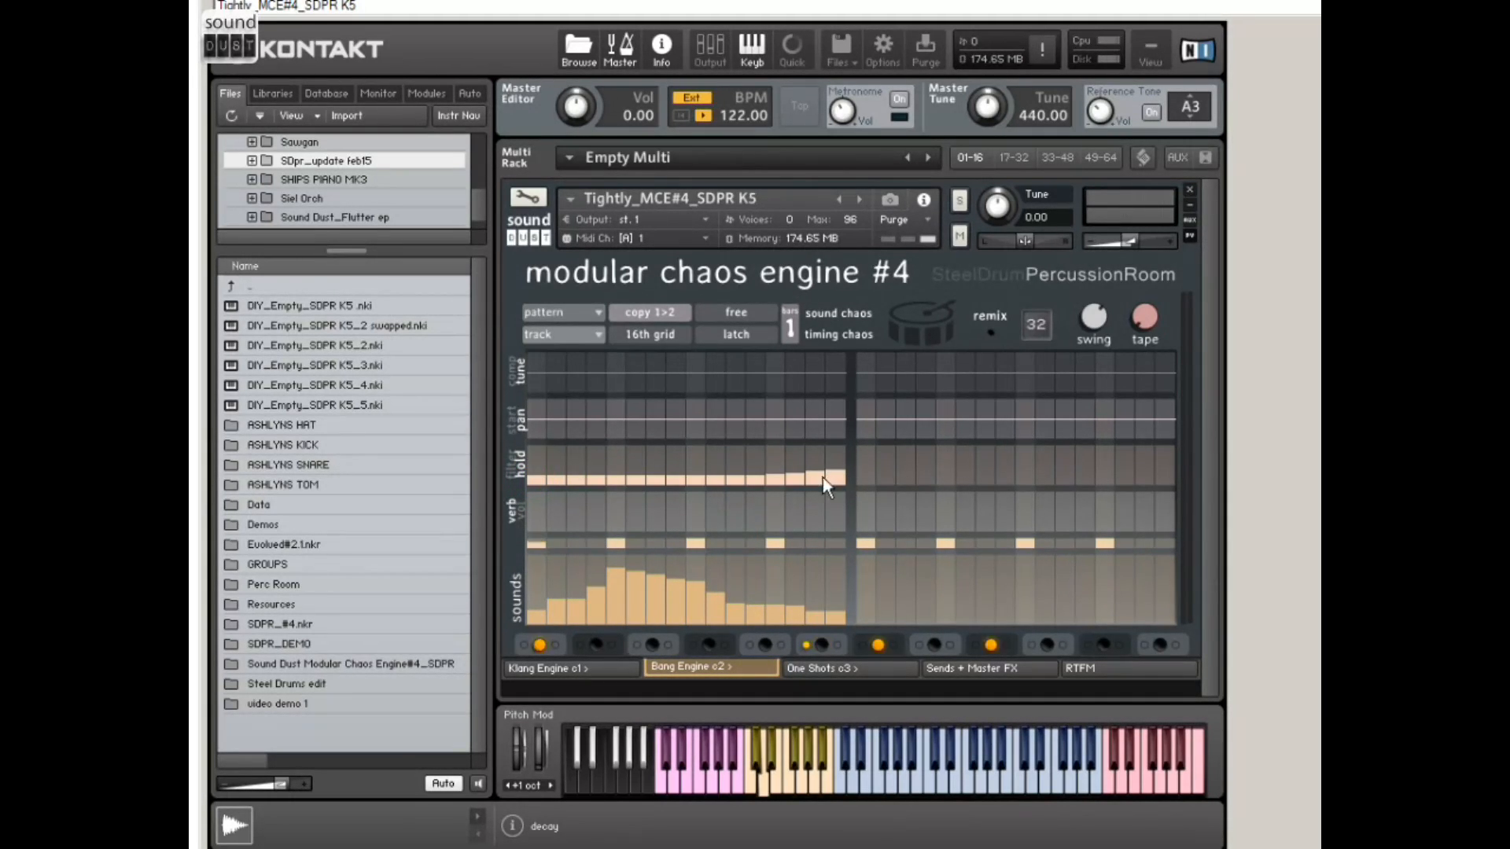
mouse_move(538, 464)
left_mouse_down()
mouse_move(834, 460)
mouse_move(653, 477)
mouse_move(583, 453)
mouse_move(579, 511)
mouse_move(579, 476)
left_mouse_up()
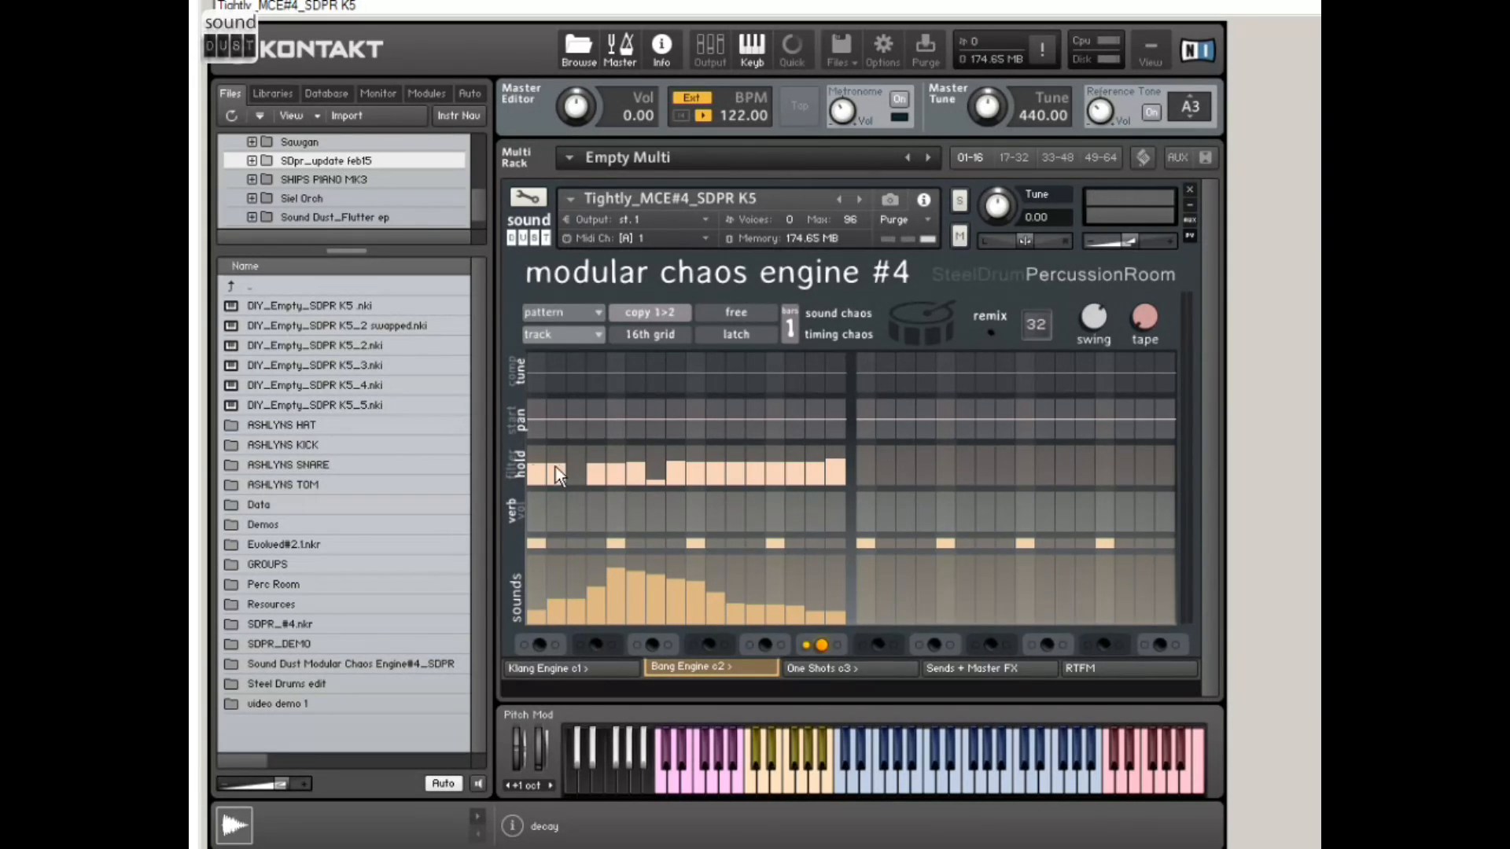
left_click_drag(532, 465, 866, 454)
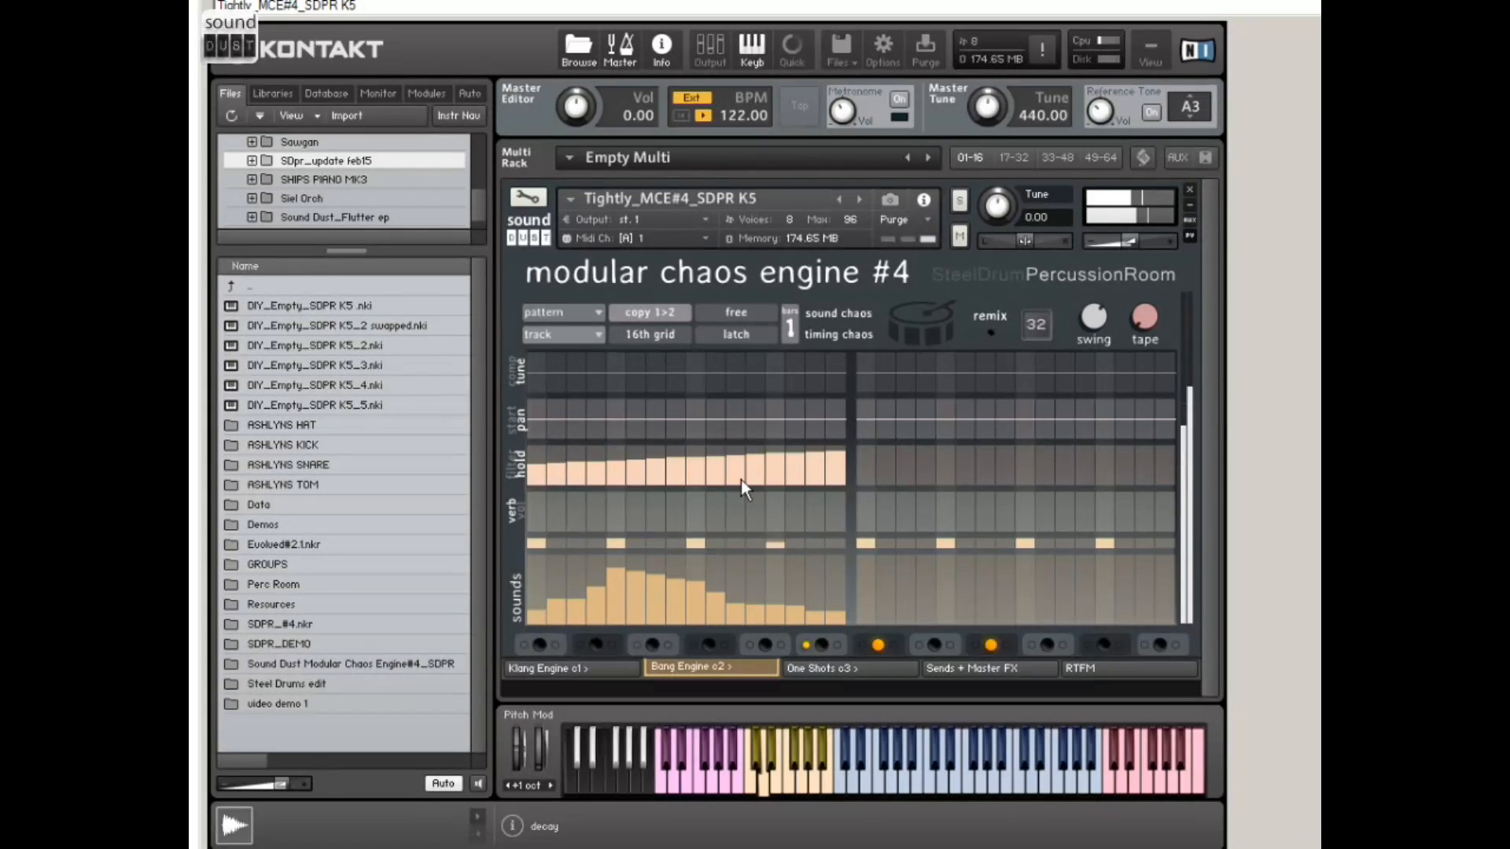
Step: Try the high-pass filter on the first step of the first bar, and set it back to 0
left_click(511, 470)
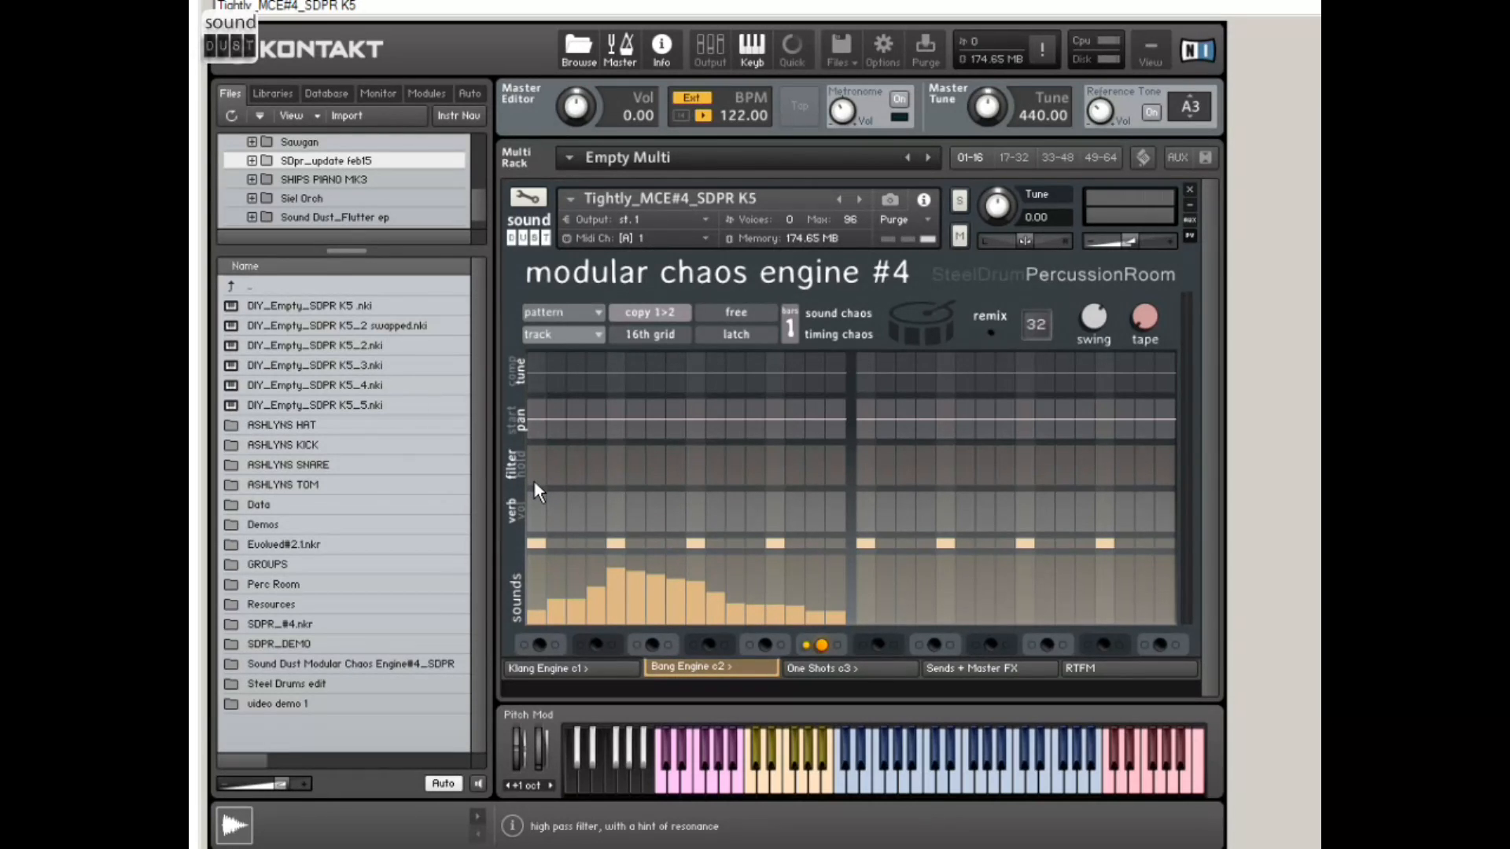
left_click(534, 482)
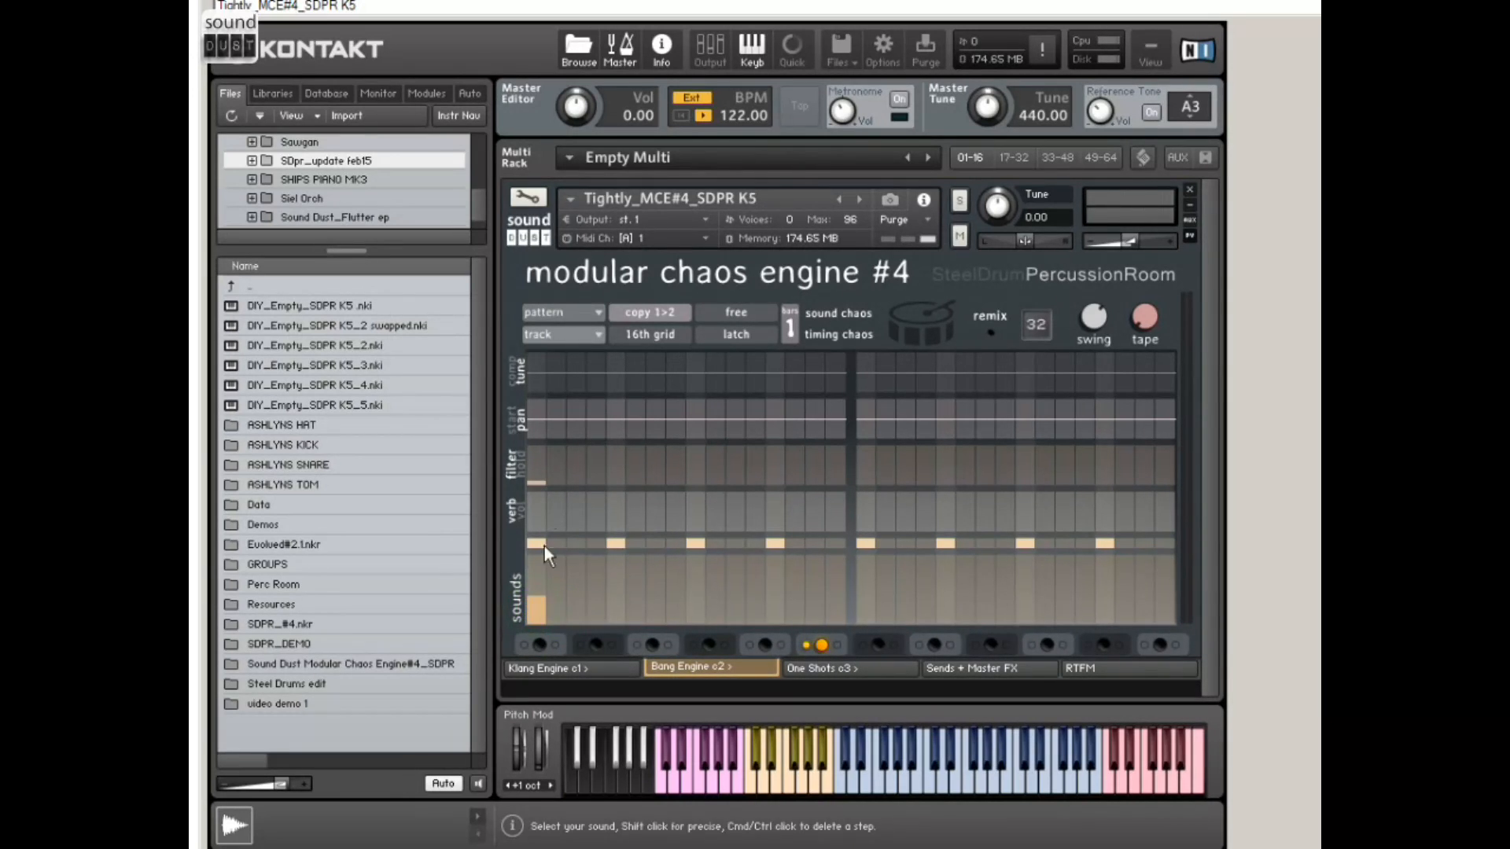
left_click(532, 474)
left_click(533, 474)
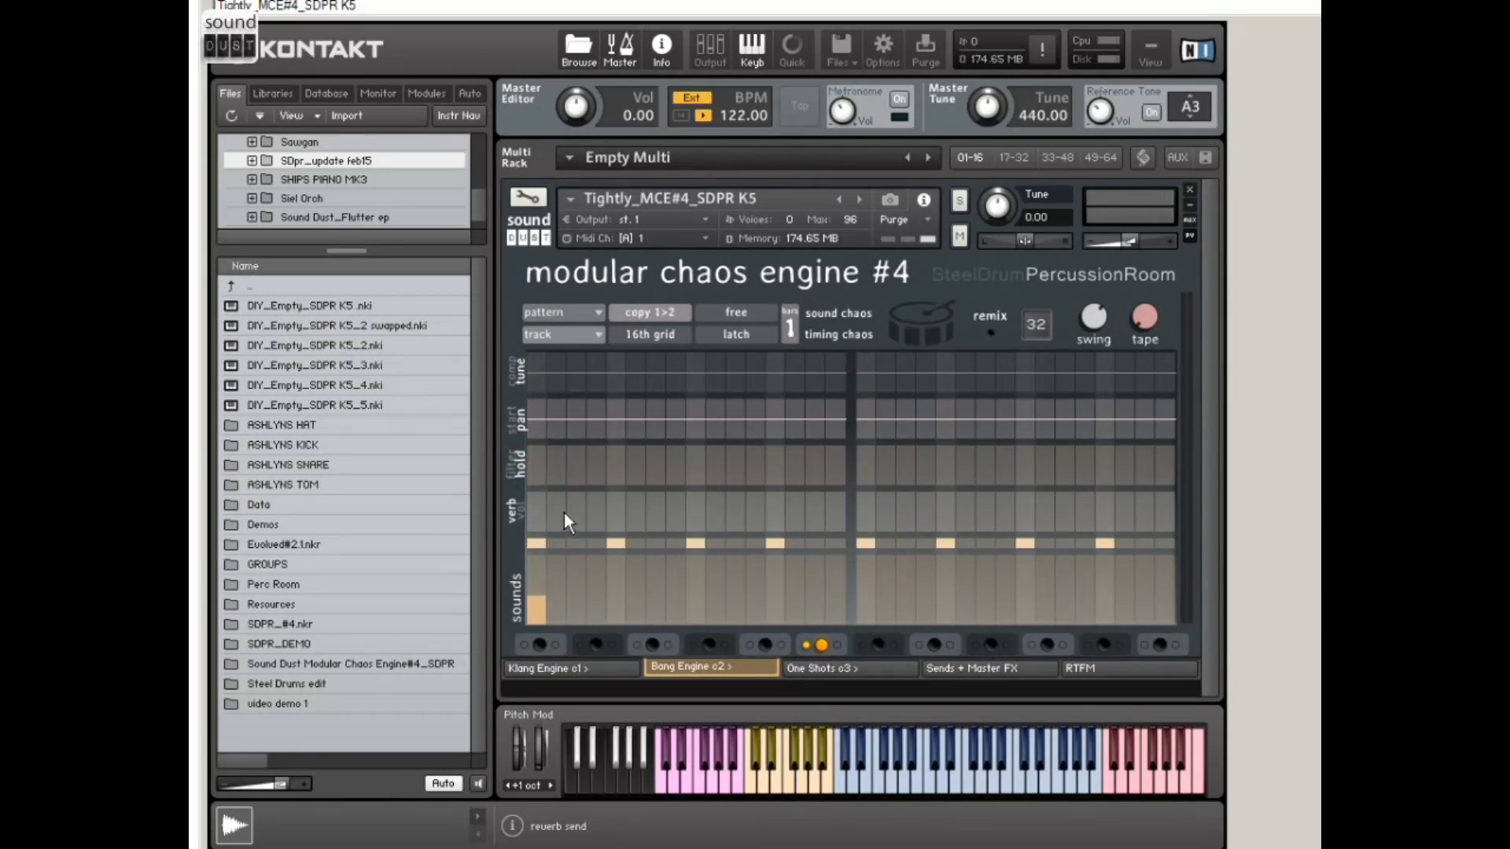
mouse_move(534, 486)
left_mouse_down()
mouse_move(538, 459)
mouse_move(536, 486)
left_mouse_up()
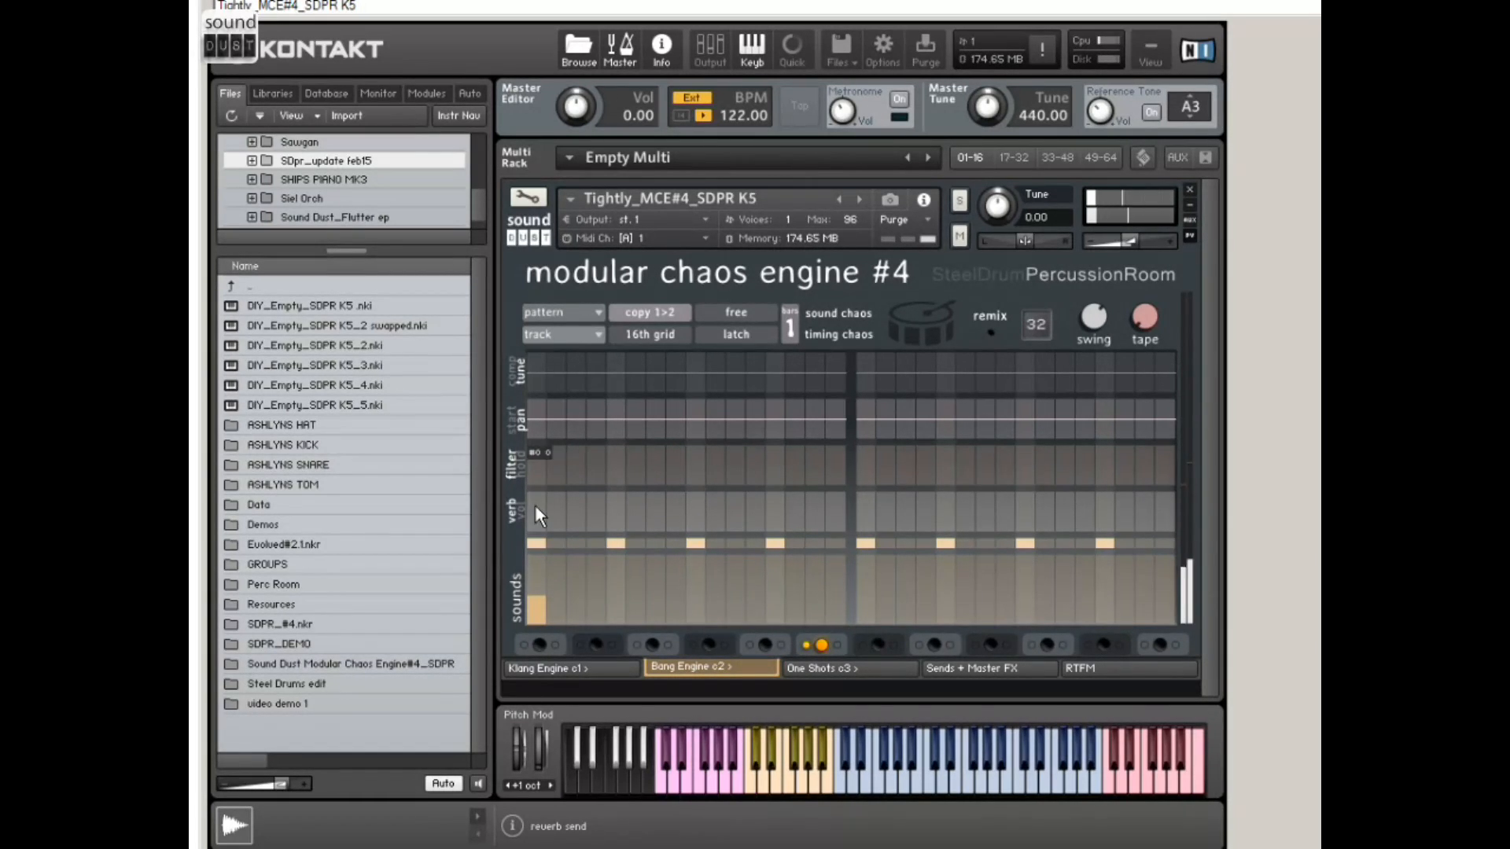
Step: Draw gradually rising sounds from step three, try a pan sweep across the first bar, and reset the pan to centre
left_click_drag(572, 589, 834, 572)
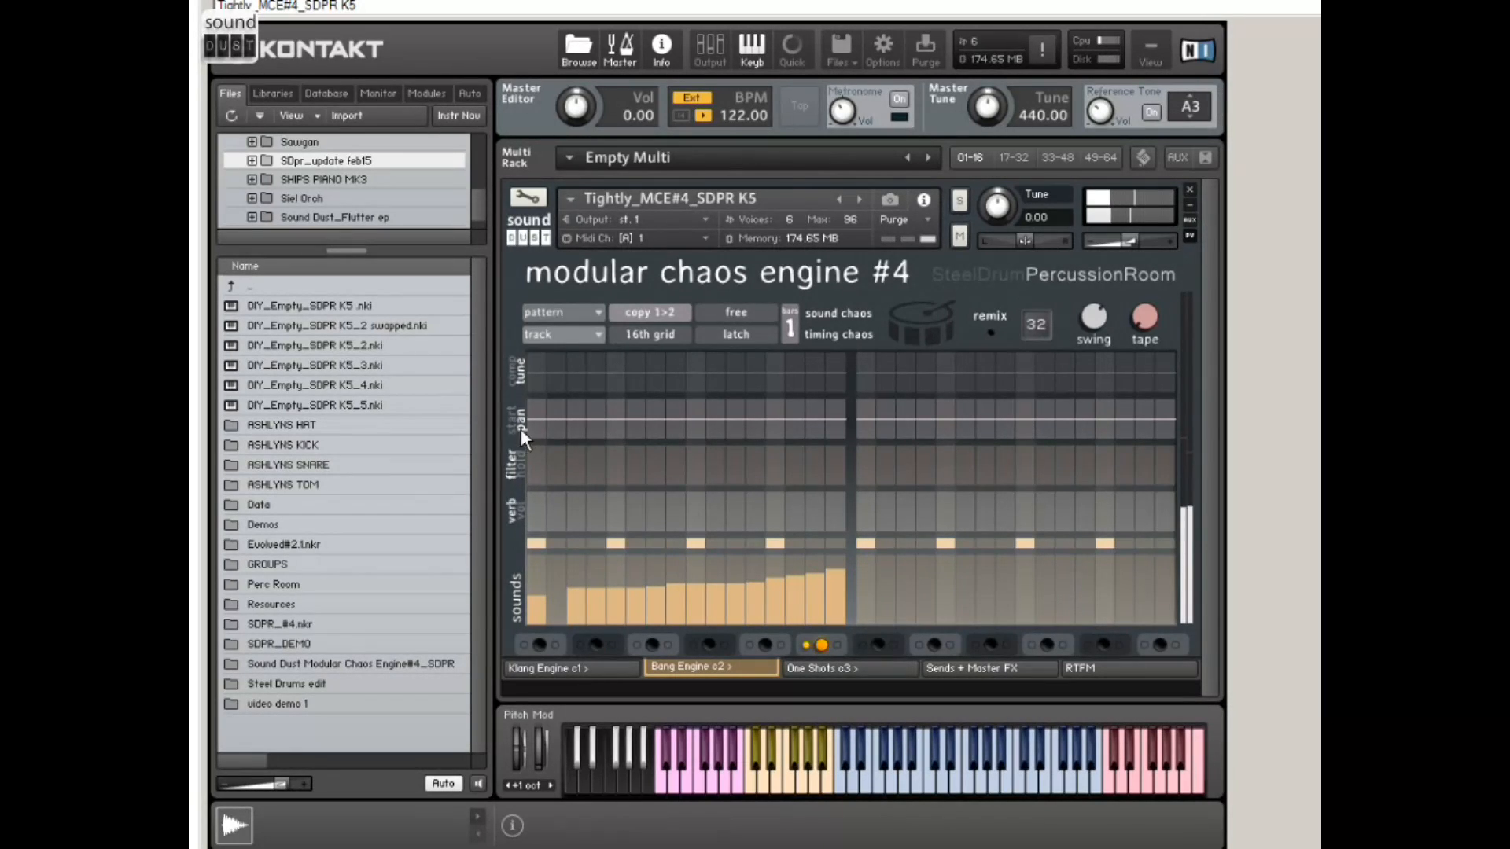
left_click_drag(533, 425, 822, 404)
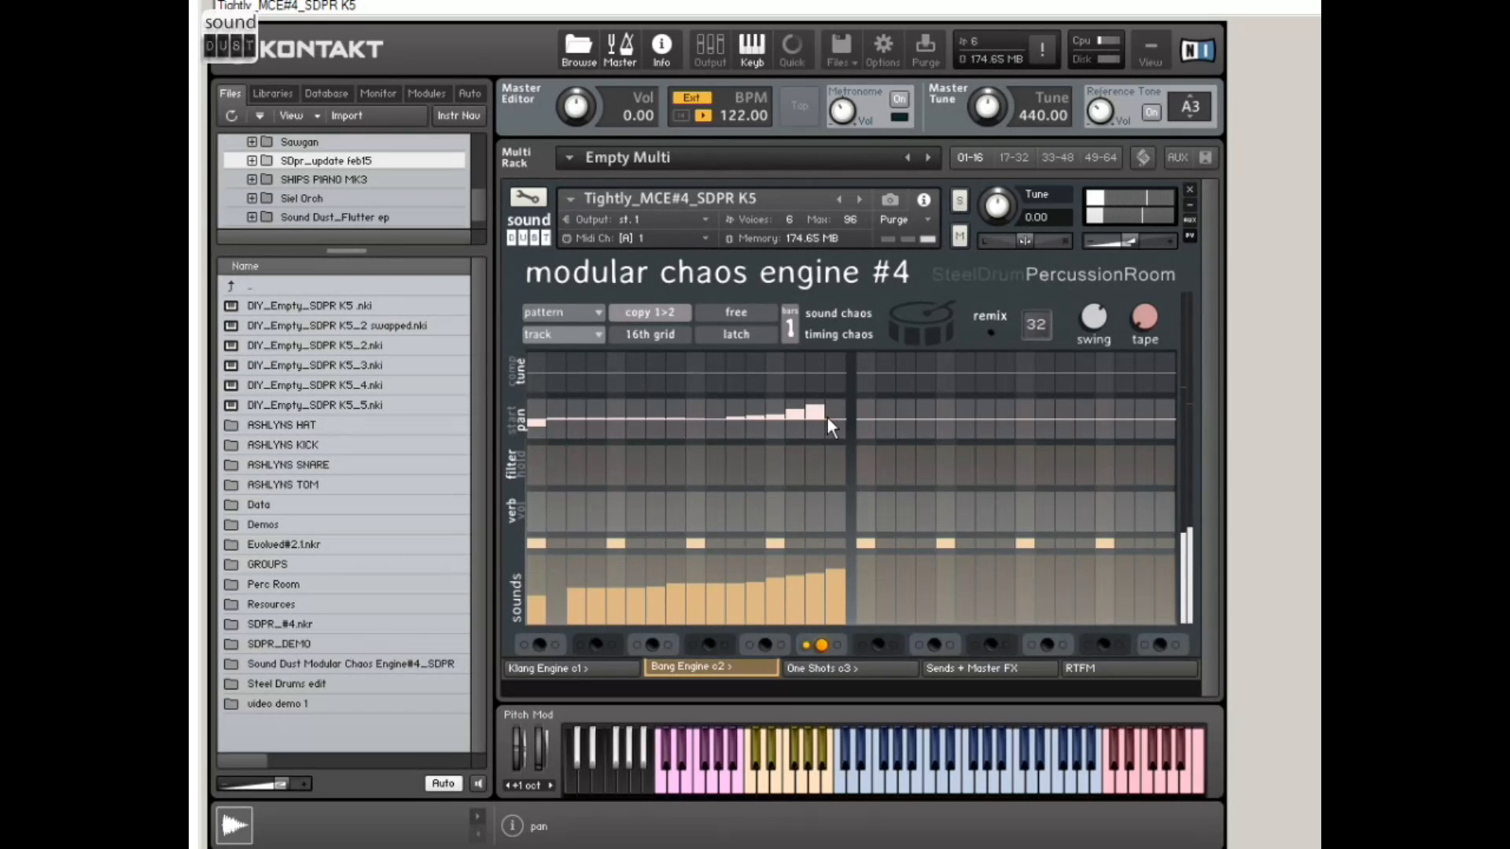
left_click_drag(828, 416, 514, 417)
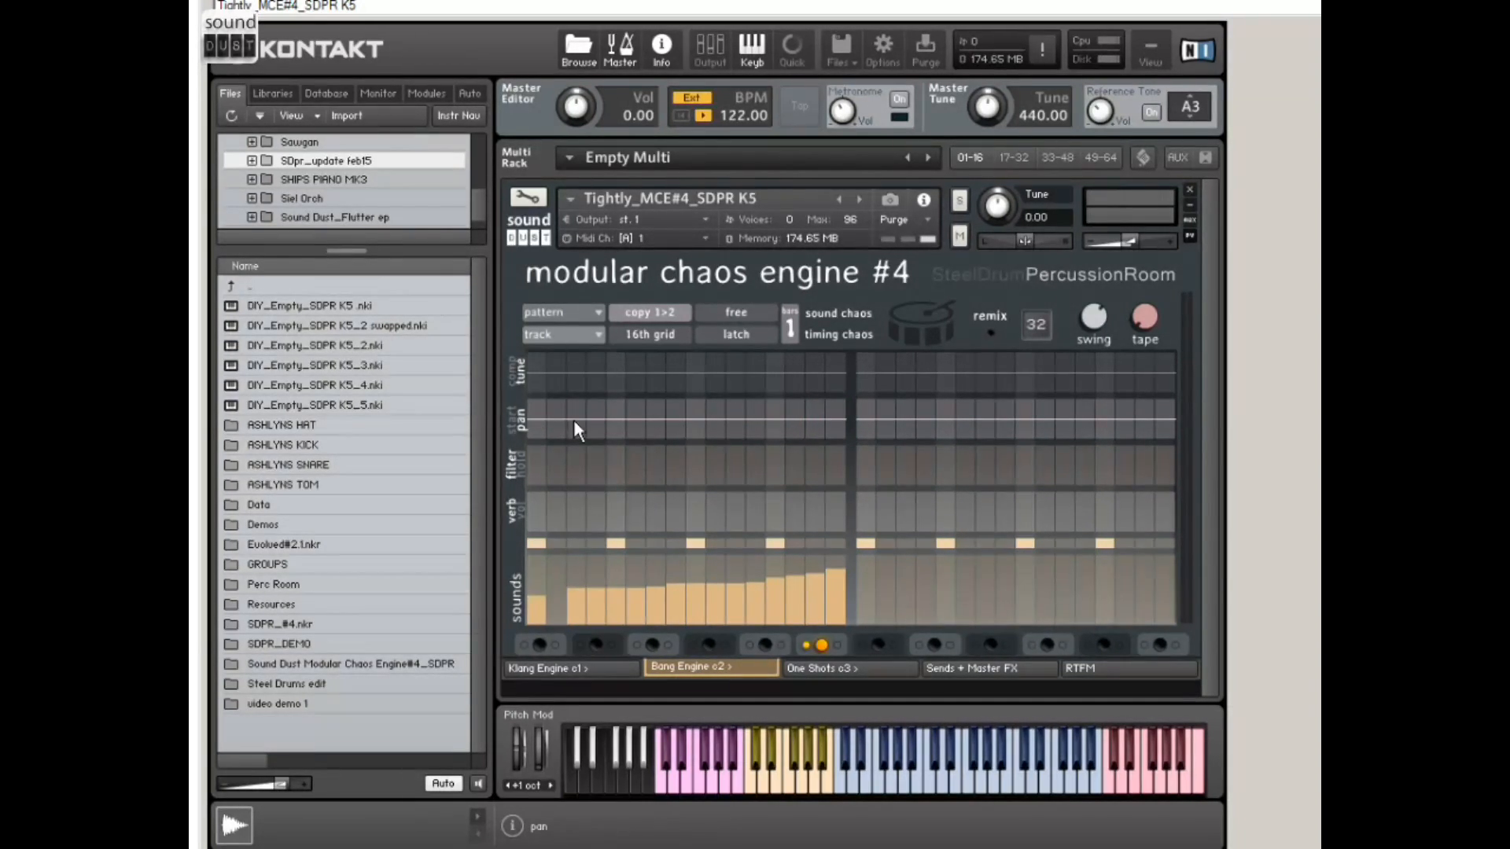
Step: Raise all 16 steps of the first bar to the highest sound and draw a rising start-offset ramp across them
left_click(513, 424)
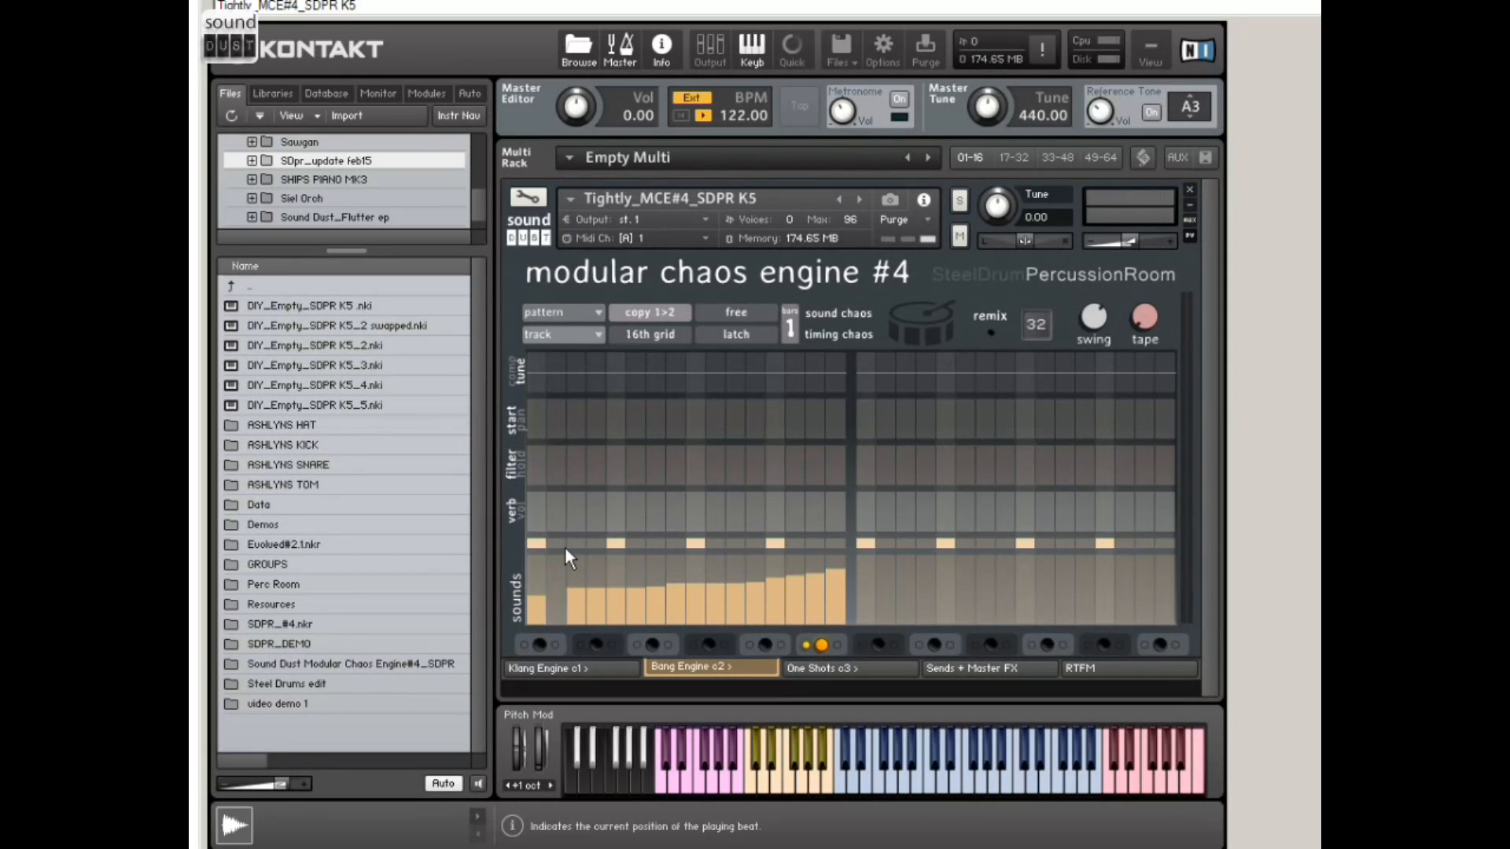
mouse_move(537, 569)
left_mouse_down()
mouse_move(534, 521)
mouse_move(920, 512)
left_mouse_up()
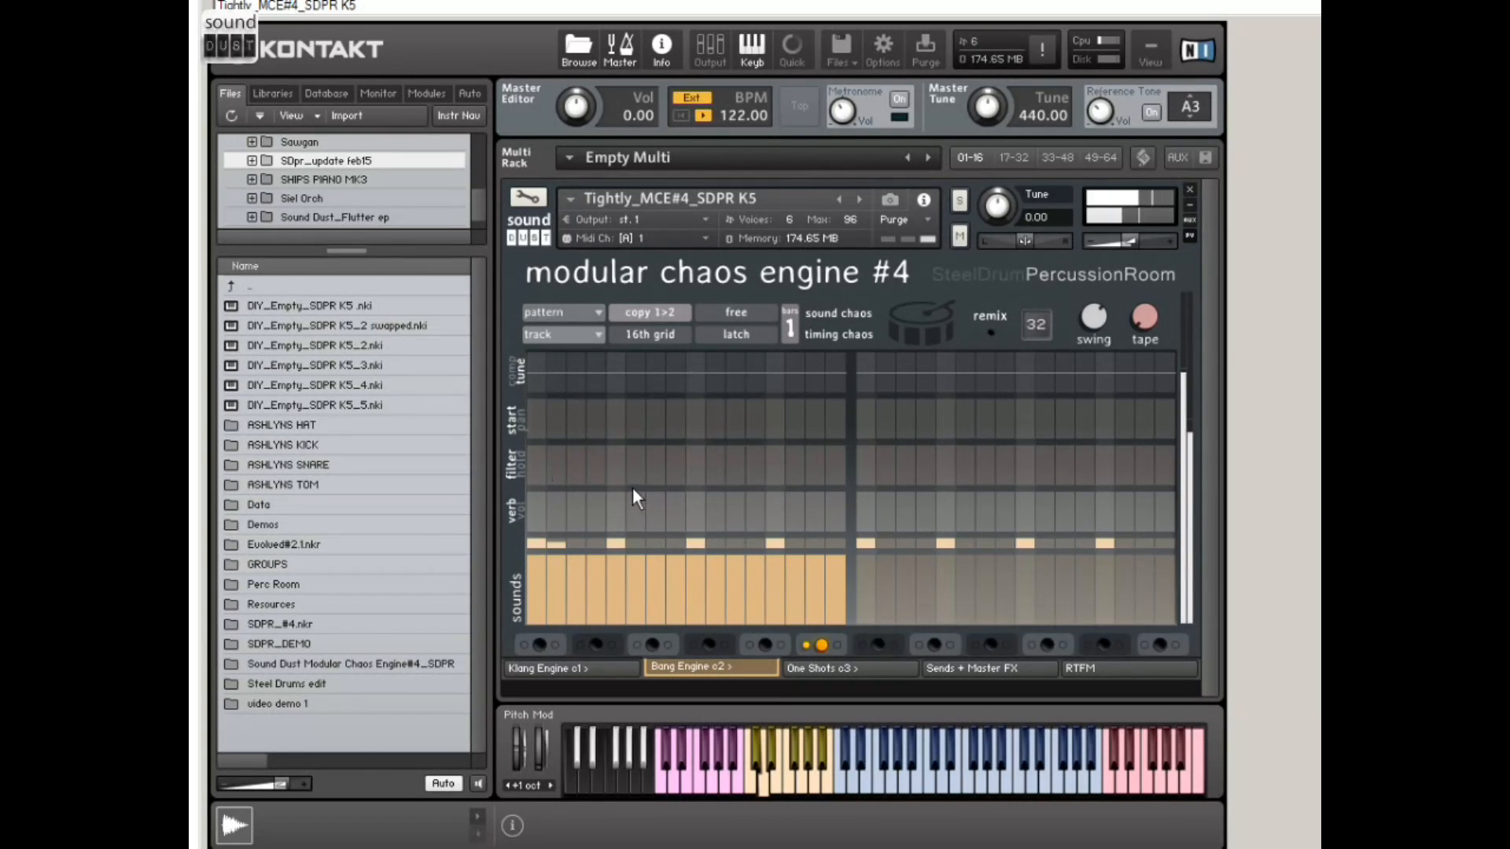
left_click_drag(536, 431, 854, 409)
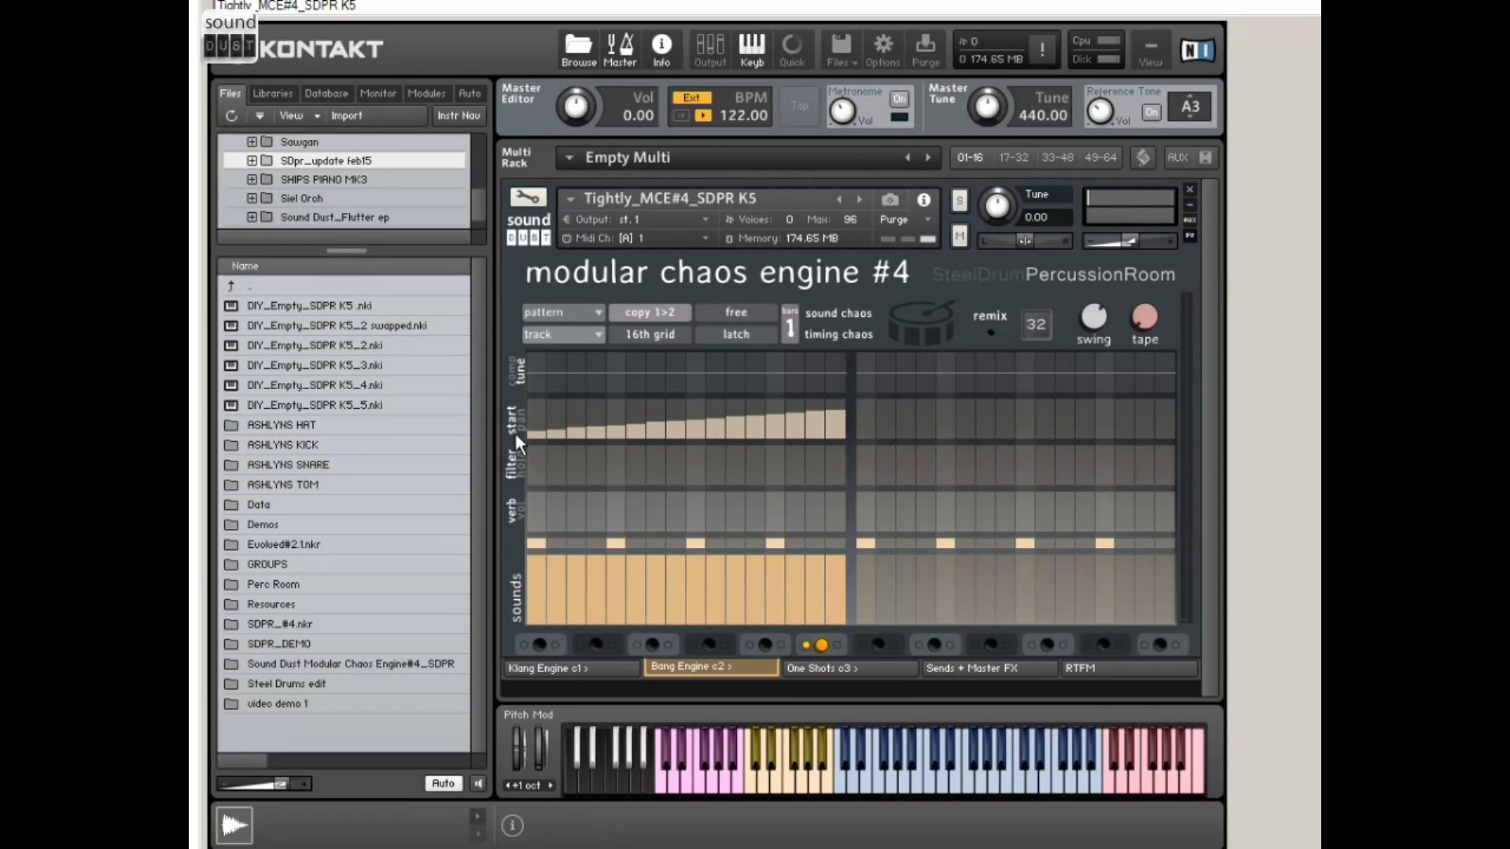
Step: Redraw the rising start-offset ramp across the first bar, and reset the whole start row to 0
left_click_drag(530, 437, 856, 407)
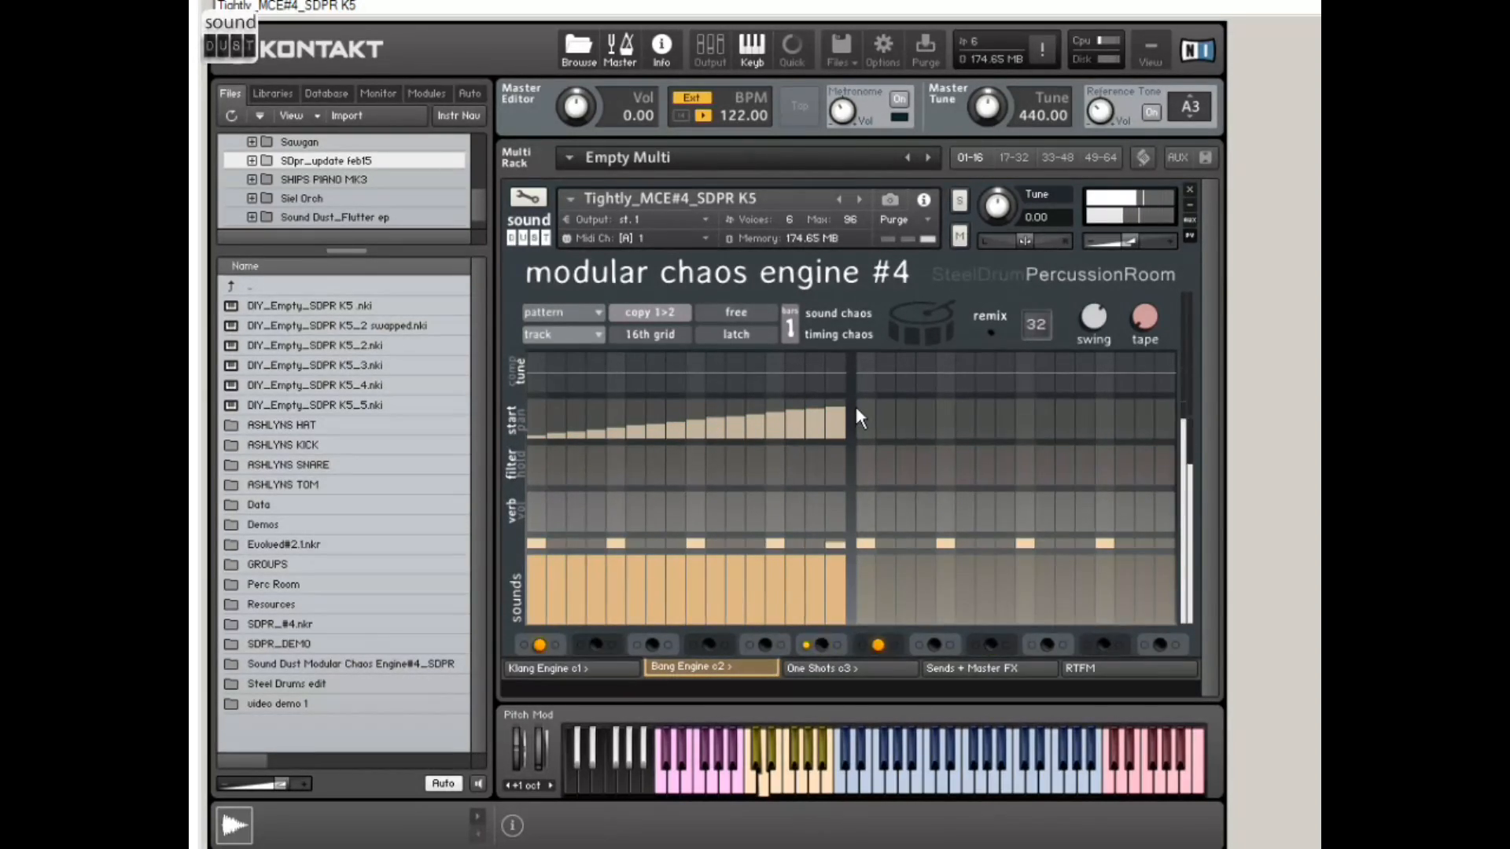
left_click_drag(540, 434, 875, 467)
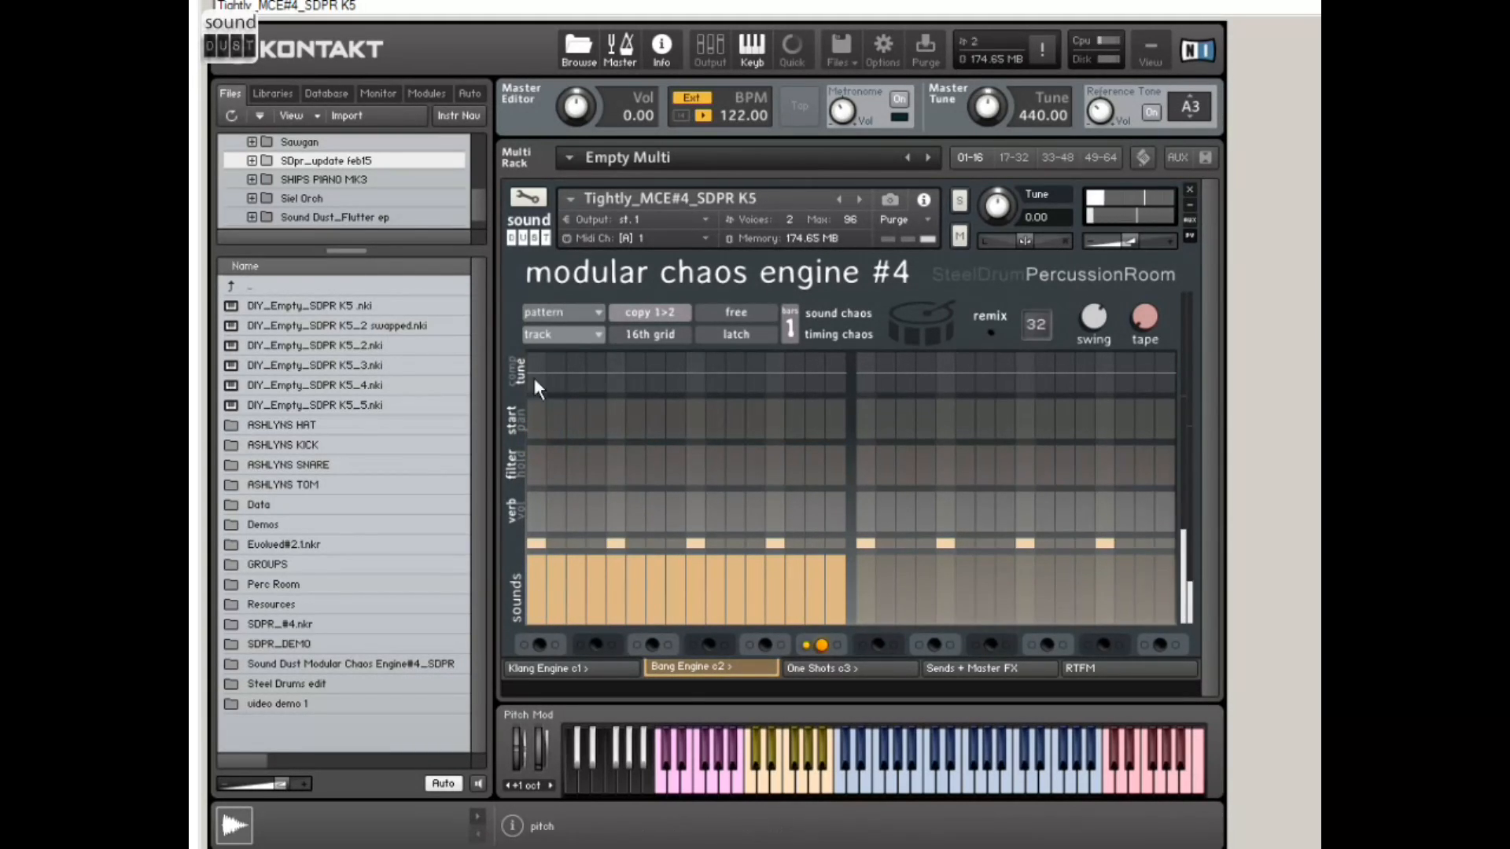
Step: Raise the pitch of all 16 steps in the first bar, reshape it into varied offsets, and try the swing amount
mouse_move(532, 373)
left_mouse_down()
mouse_move(582, 329)
mouse_move(876, 315)
left_mouse_up()
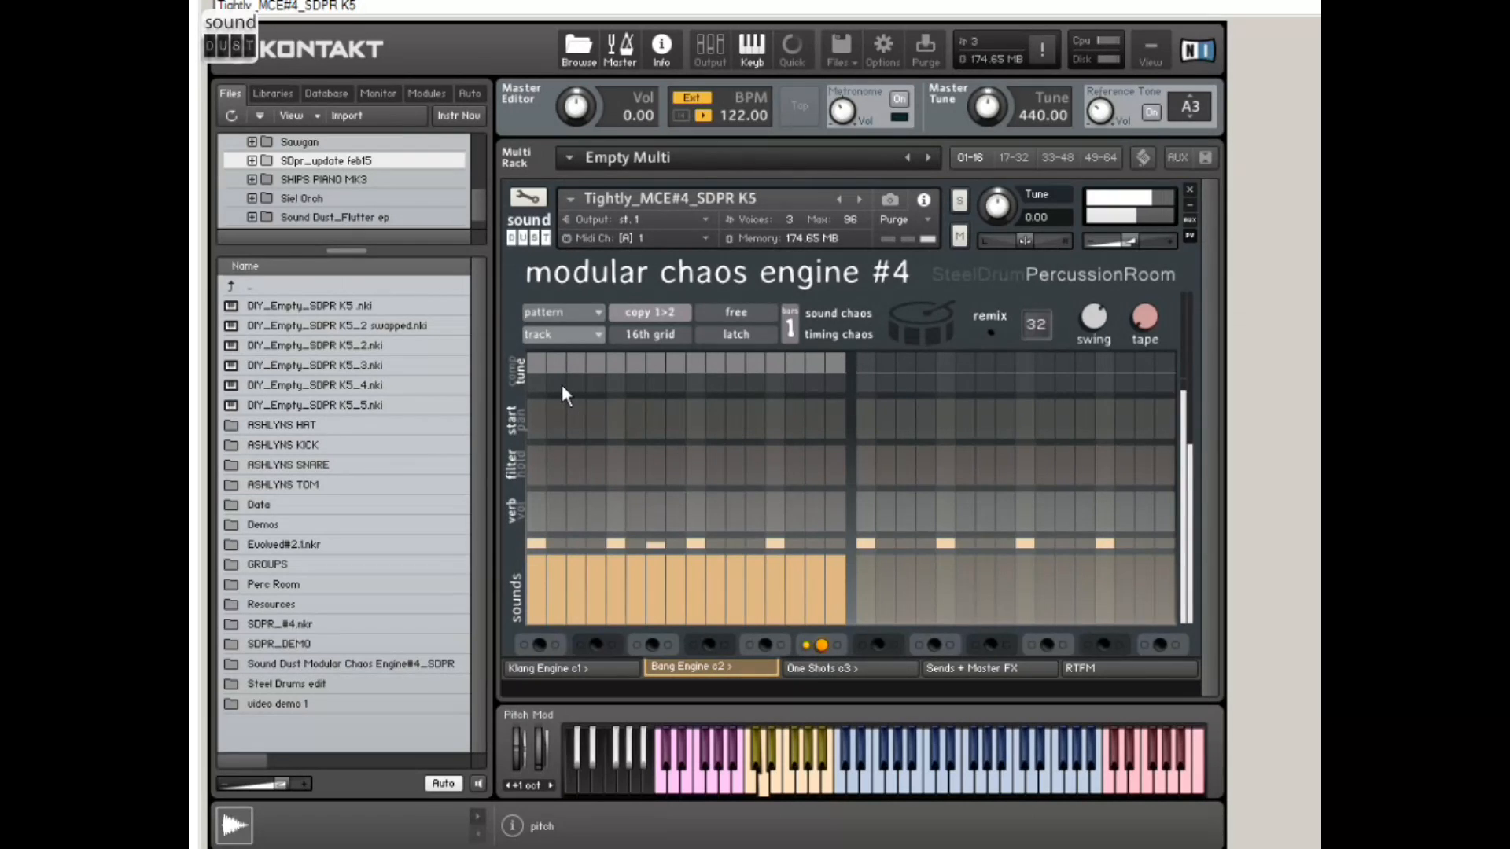
mouse_move(534, 380)
left_mouse_down()
mouse_move(799, 398)
mouse_move(837, 375)
mouse_move(654, 358)
left_mouse_up()
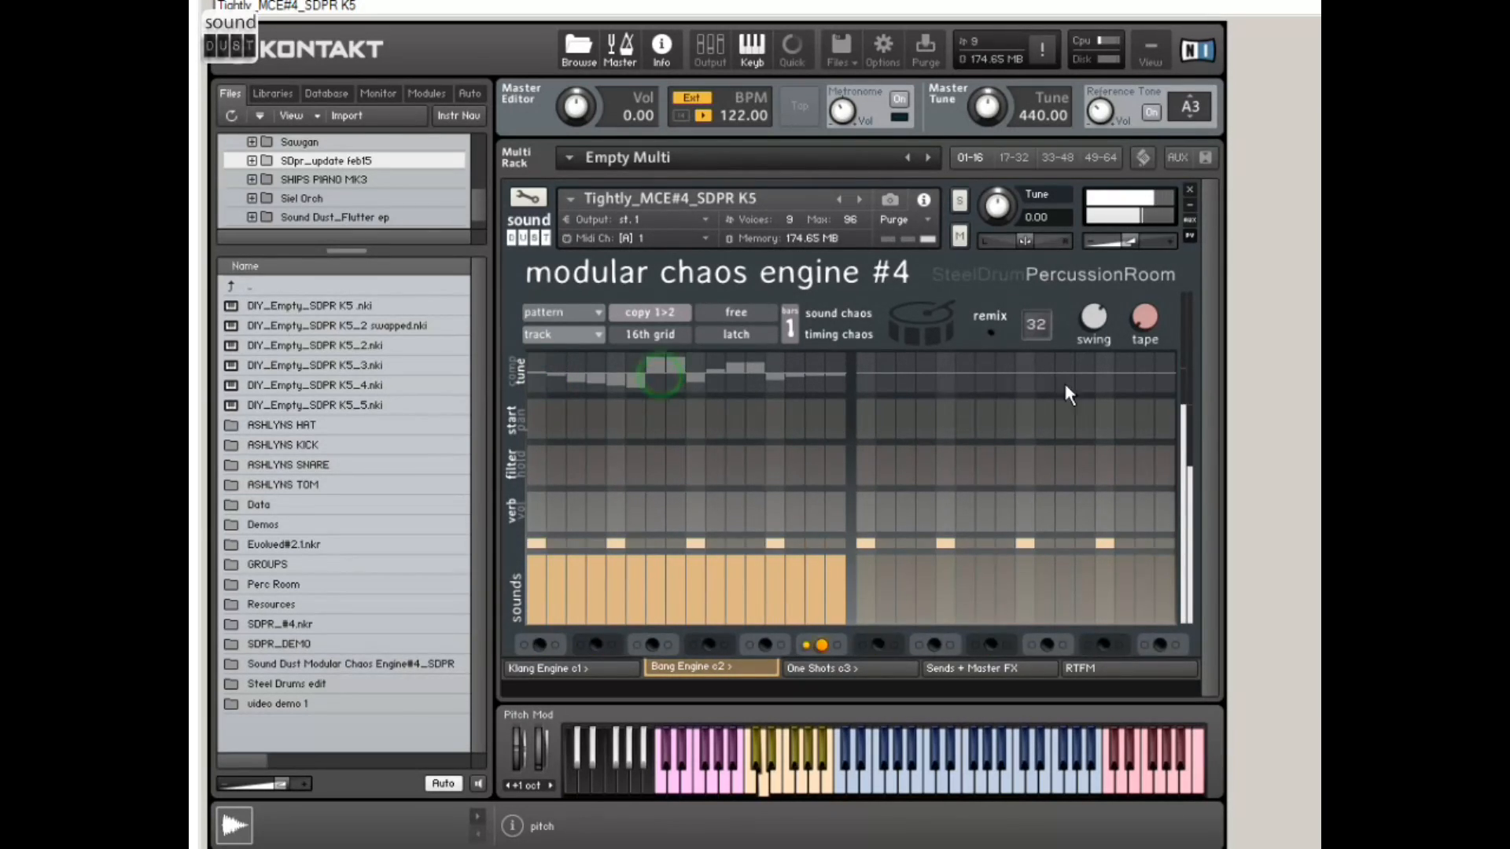
left_click_drag(1090, 321, 1108, 280)
left_click(1088, 322)
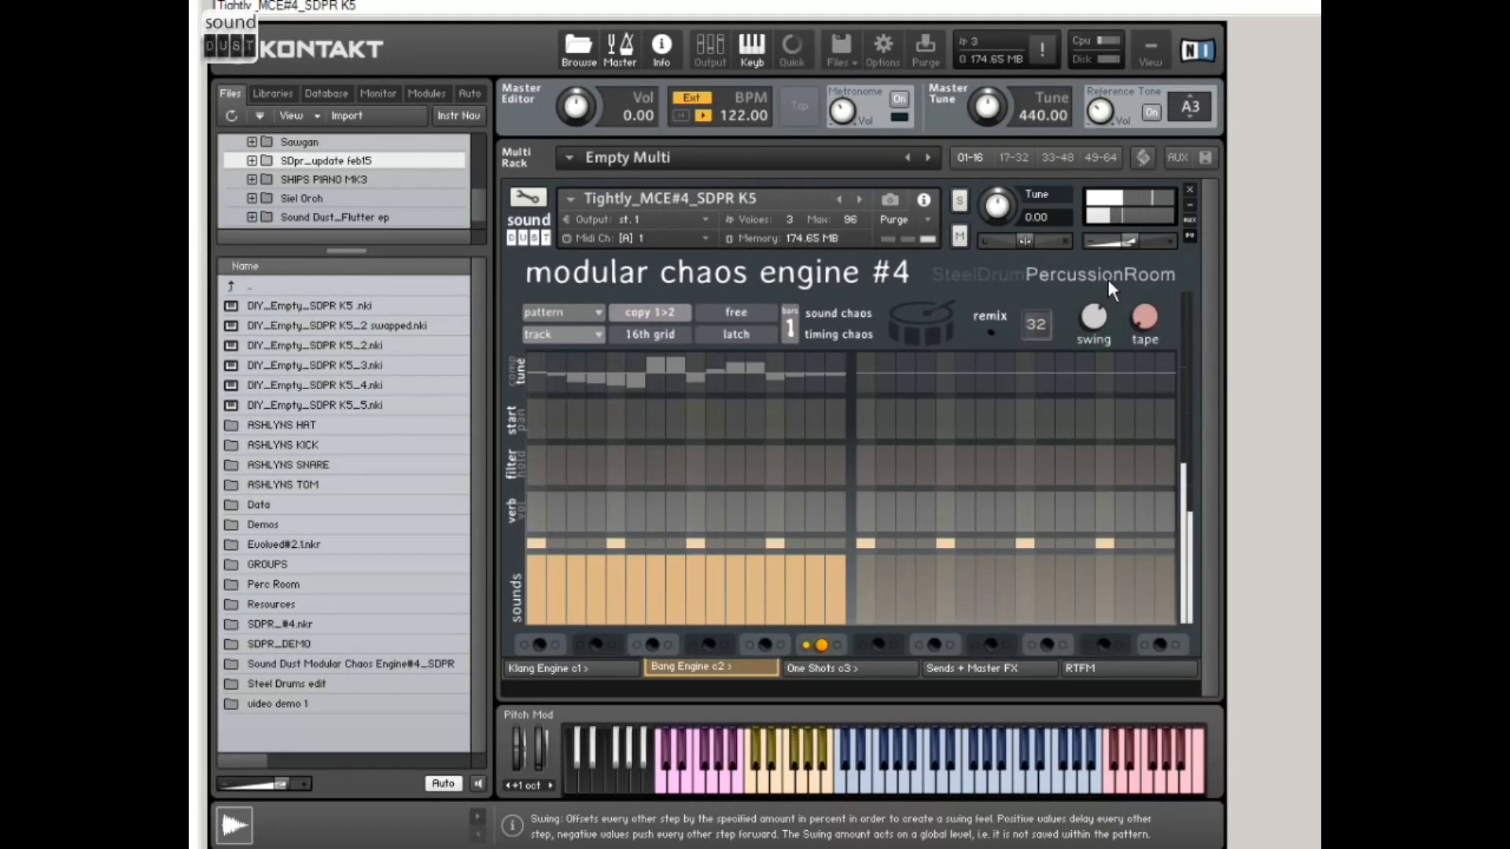
Step: Draw a rising ramp of sounds over the first bar and add evil compression to steps 5 and 13
mouse_move(542, 371)
left_mouse_down()
mouse_move(918, 385)
mouse_move(623, 370)
left_mouse_up()
left_click_drag(541, 615, 838, 557)
left_click(515, 373)
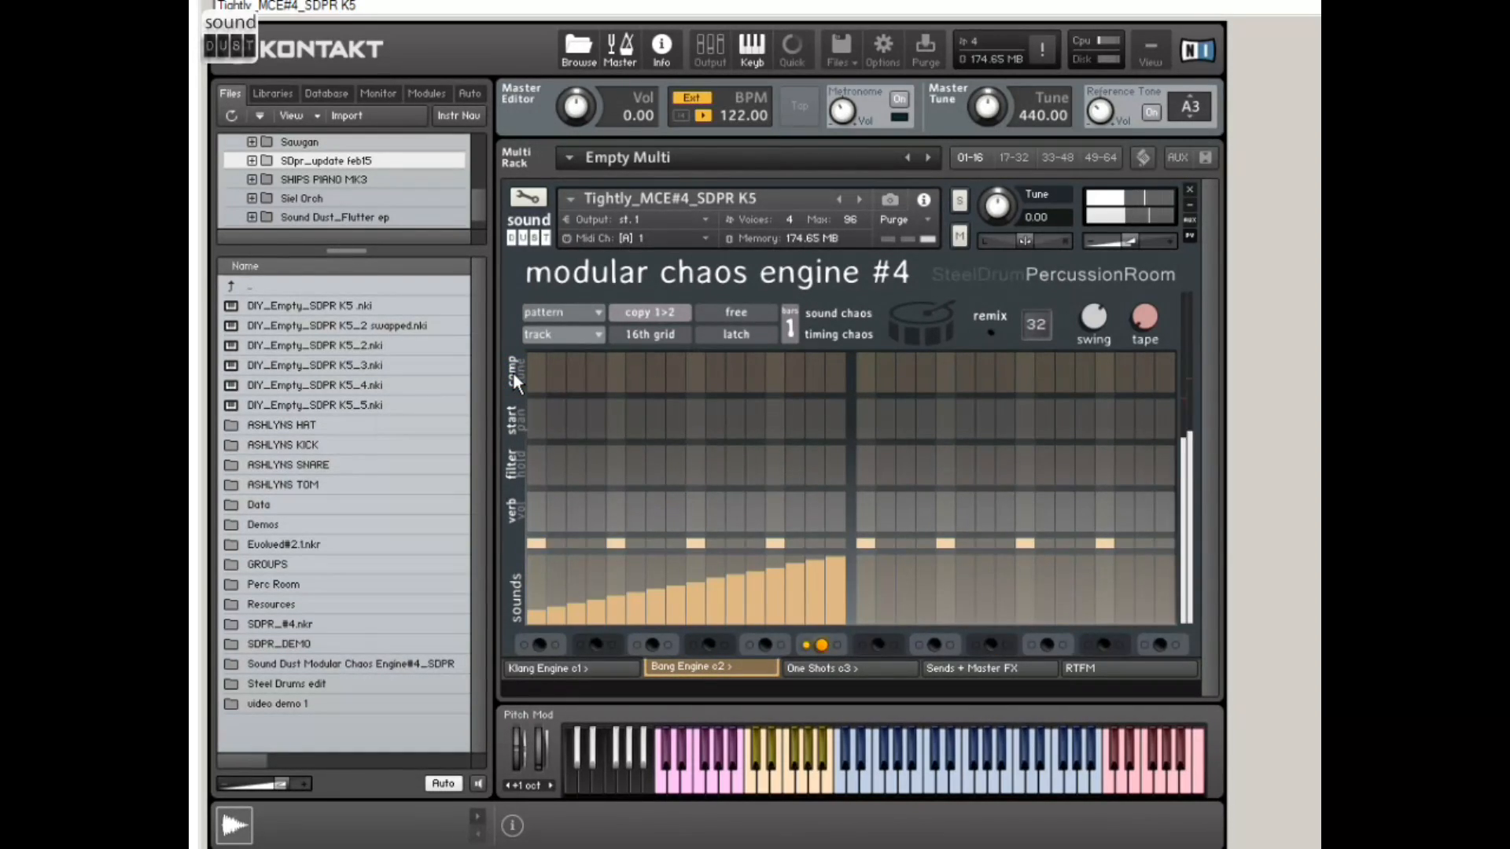
left_click(614, 379)
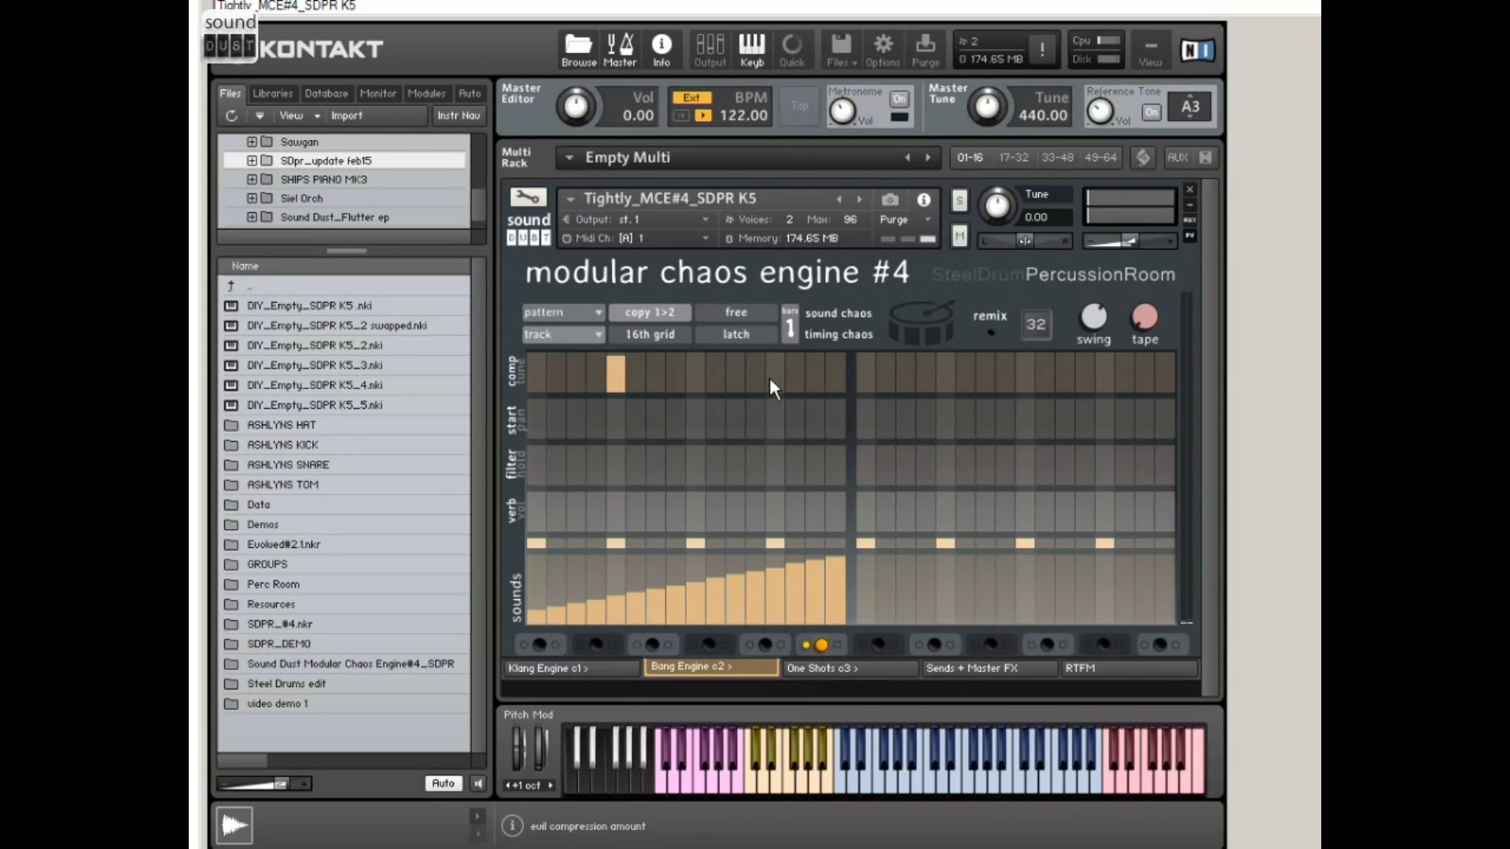
left_click(777, 369)
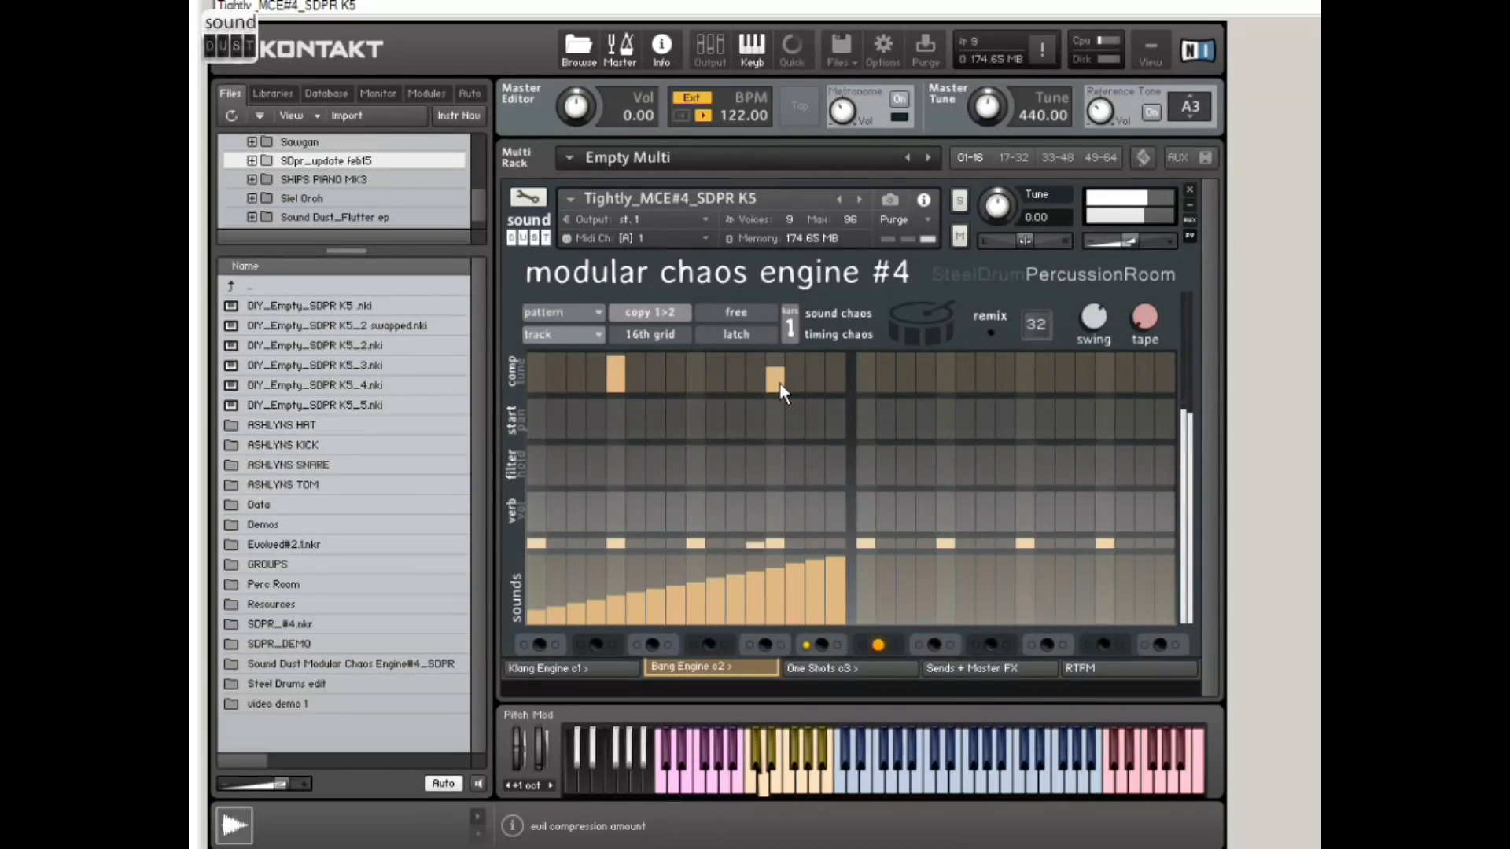
Step: Lower the compression on step 5 and clear most of the first bar's sounds, keeping those on steps 5 and 13
left_click(618, 367)
mouse_move(636, 605)
left_mouse_down()
mouse_move(687, 635)
mouse_move(812, 620)
mouse_move(534, 641)
left_mouse_up()
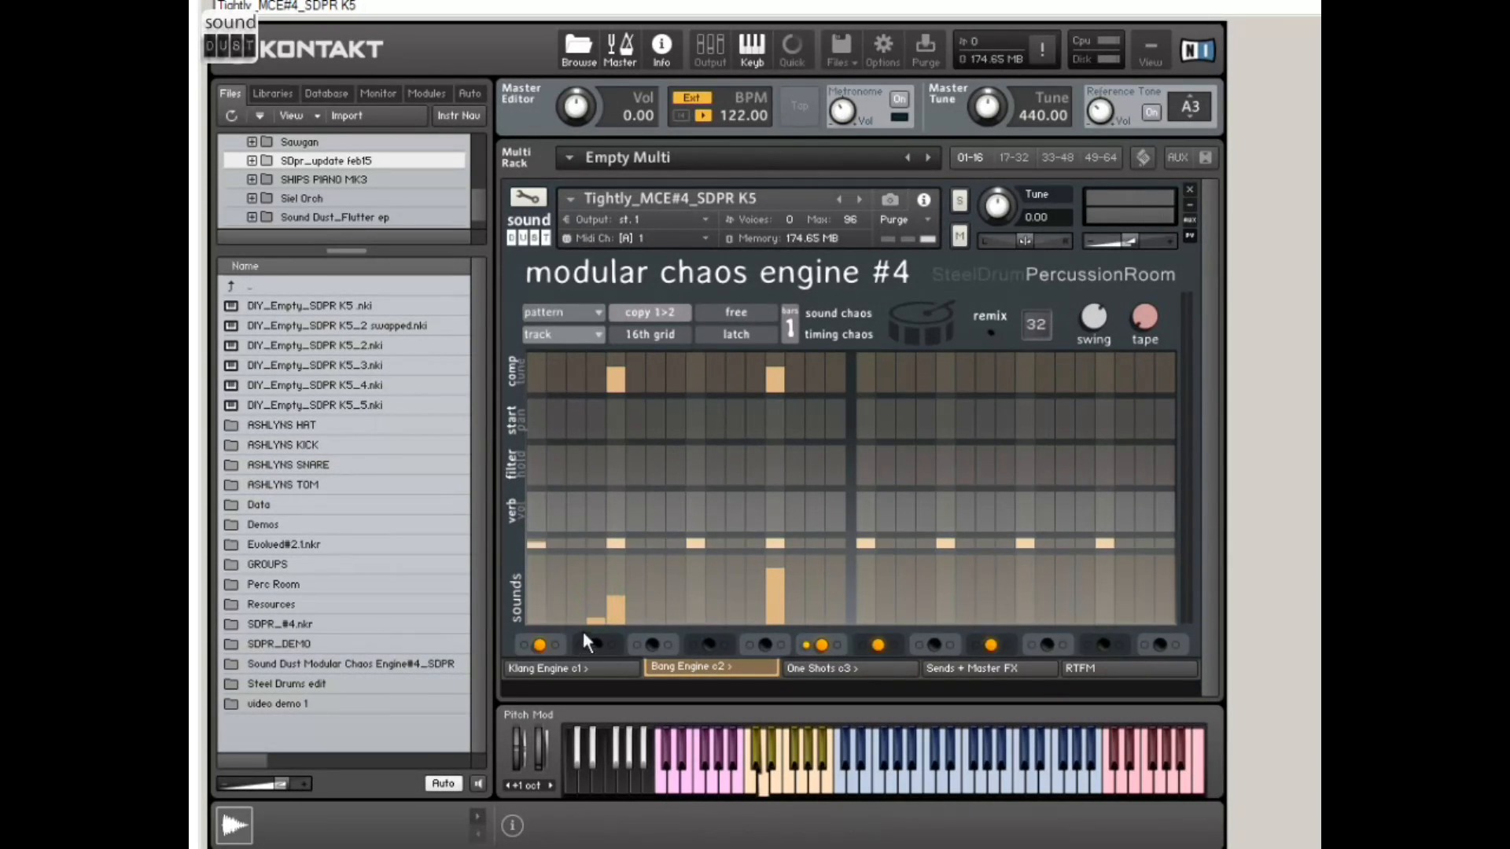
left_click(617, 374)
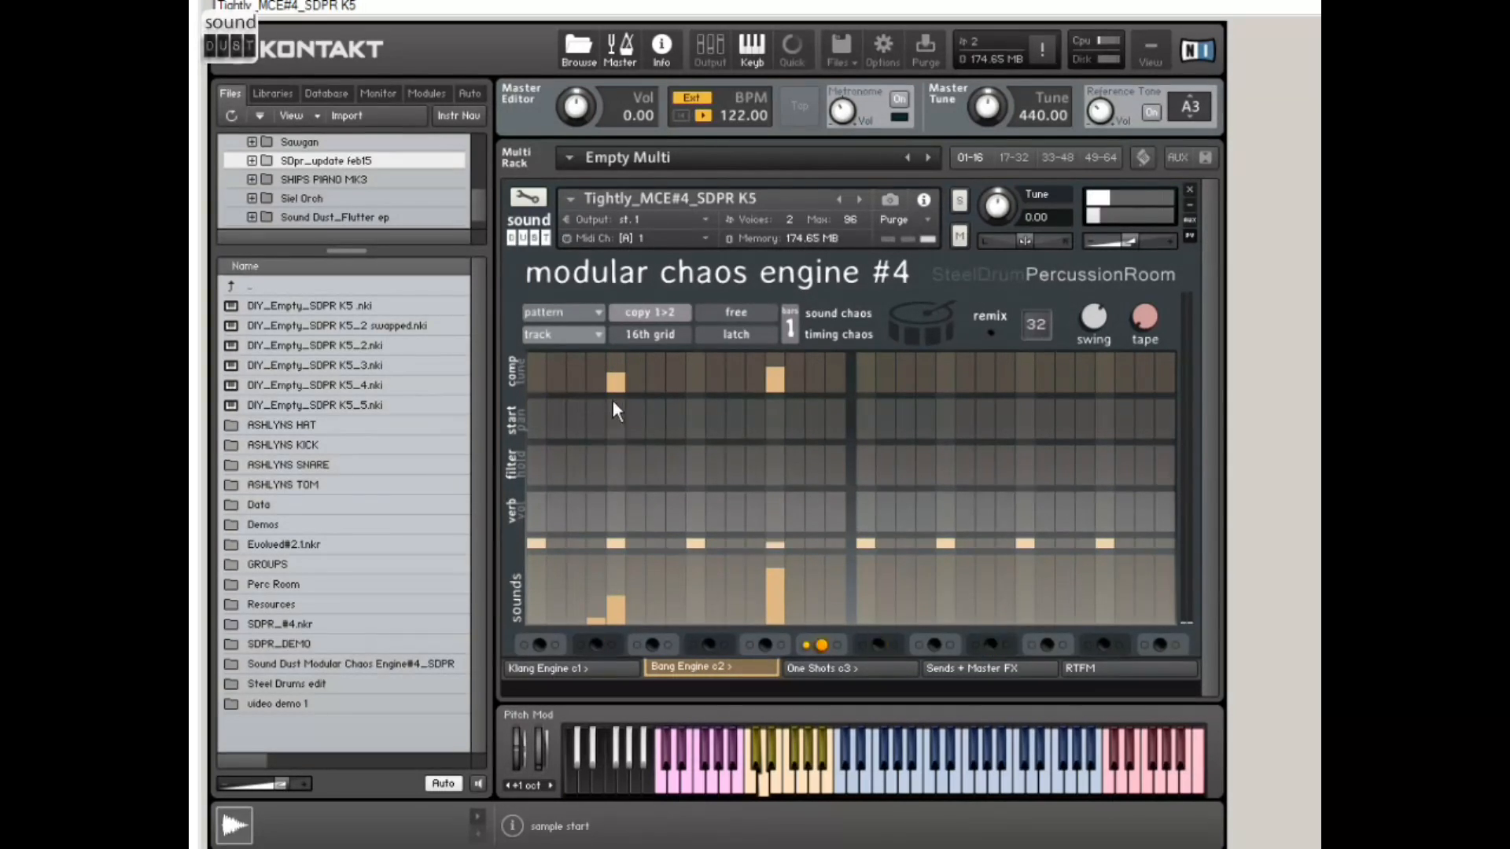
Step: Add a moderate high-pass filter and a short hold to step 5, and return to the filter row
left_click(619, 463)
left_click_drag(620, 461, 620, 469)
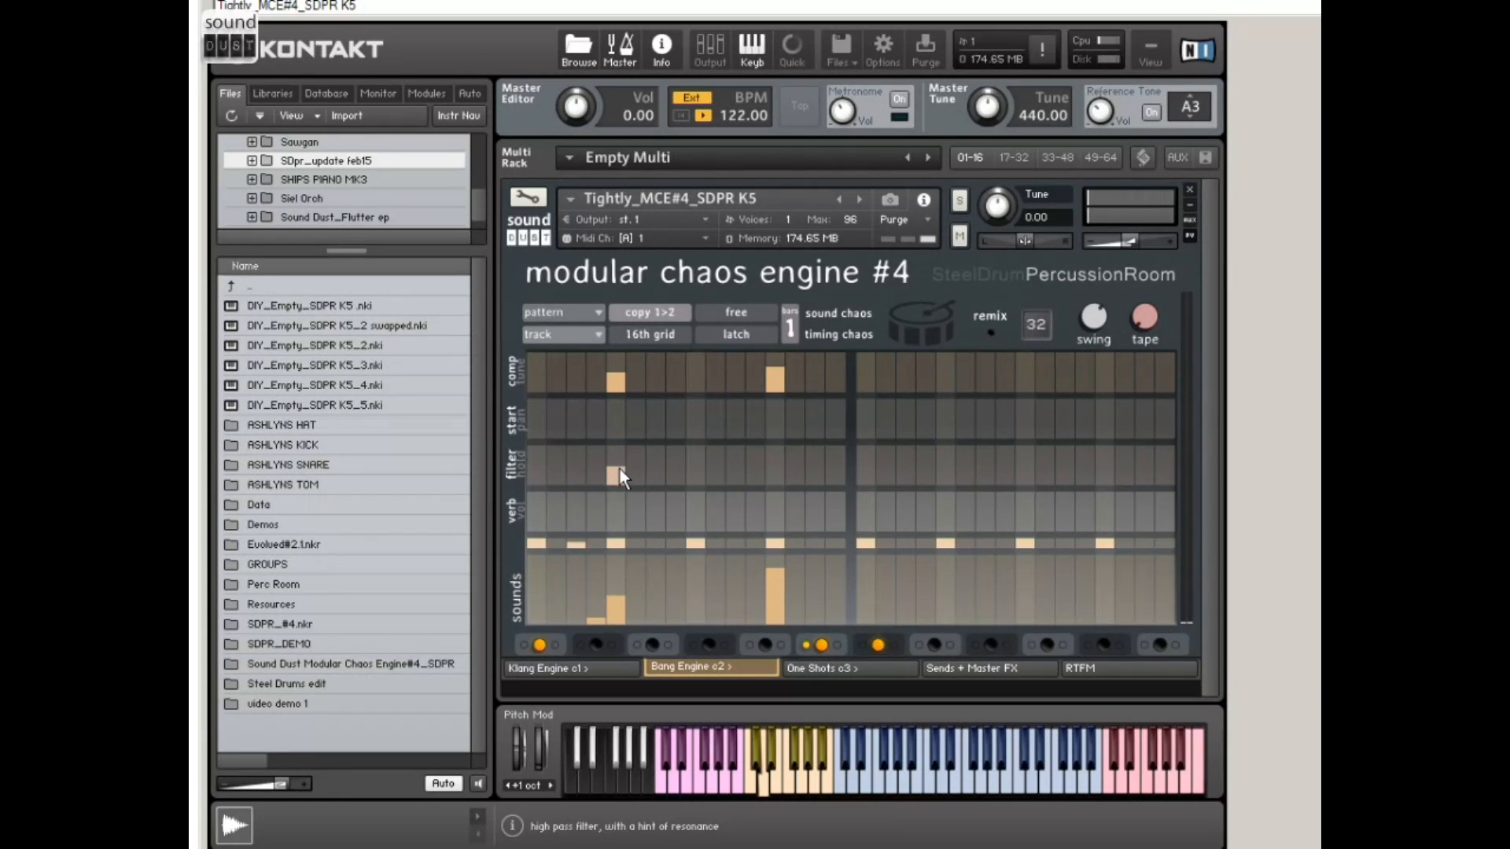
left_click(522, 466)
left_click(614, 470)
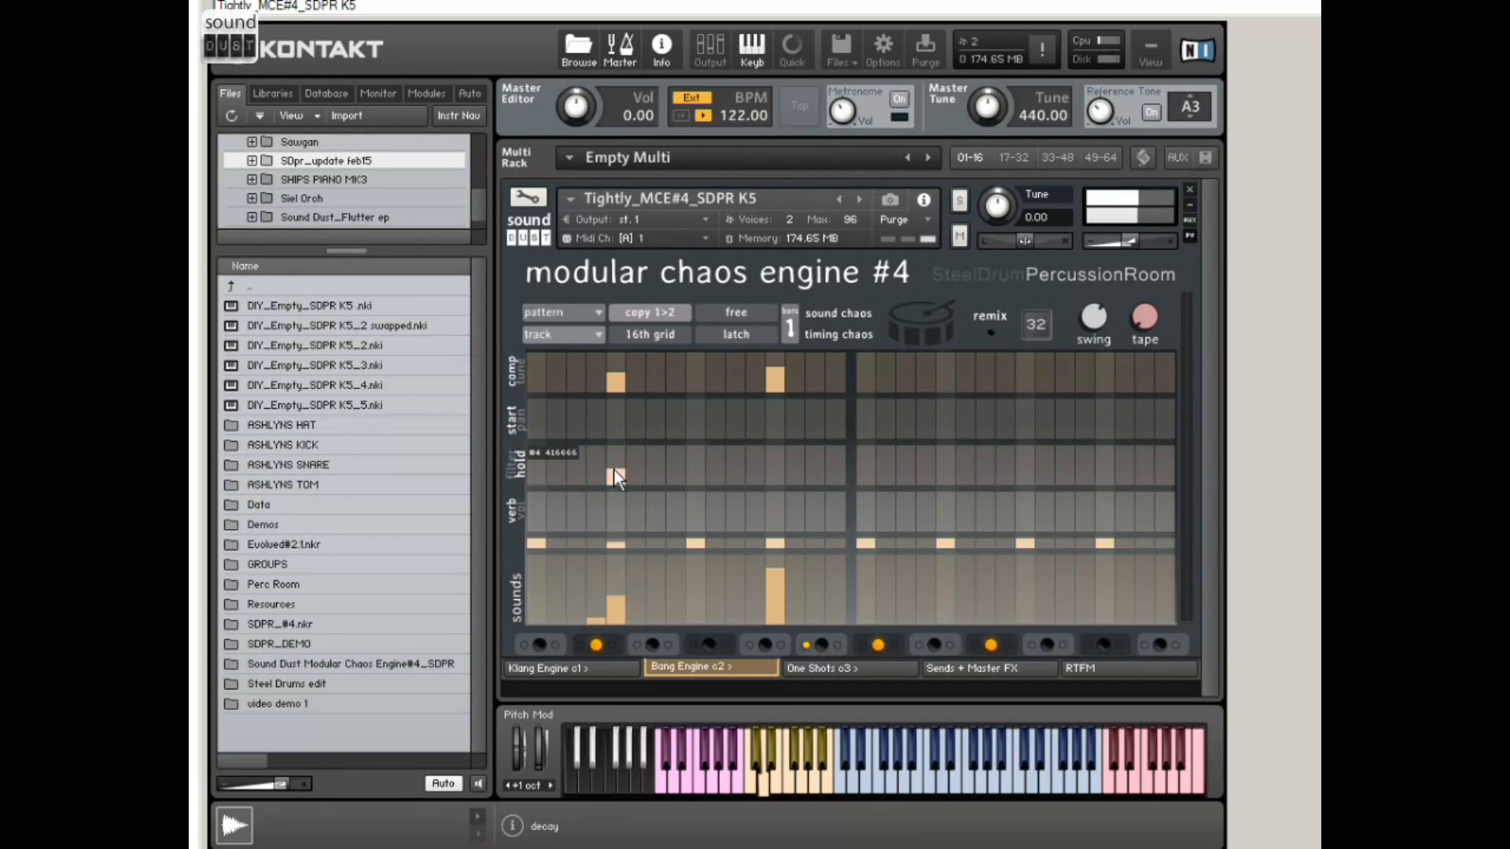
left_click(520, 466)
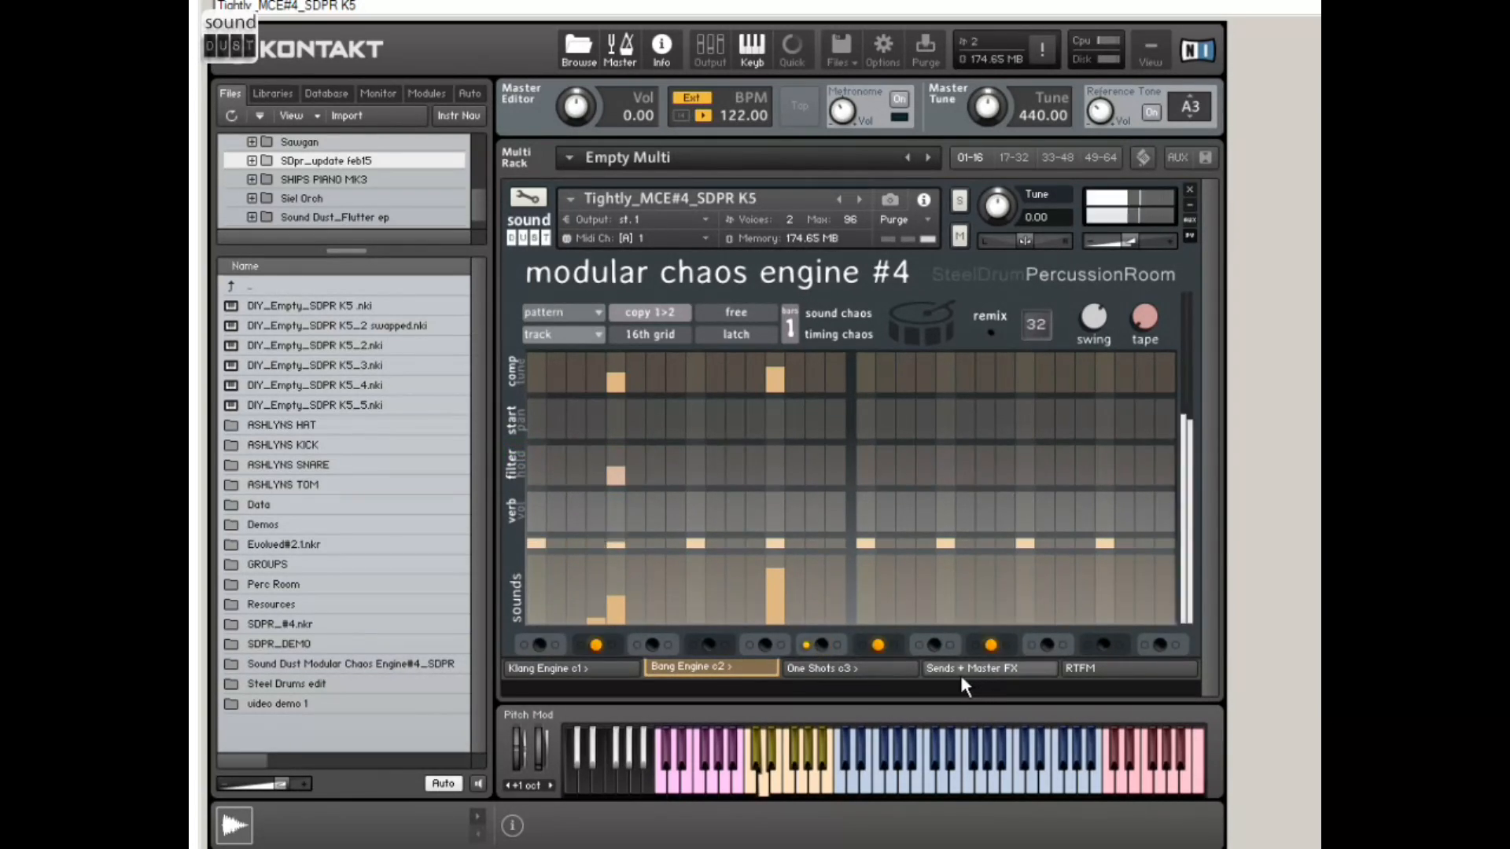
Step: Turn off the track's solo and clear the sounds, filter and compression values from the first bar
left_click(805, 645)
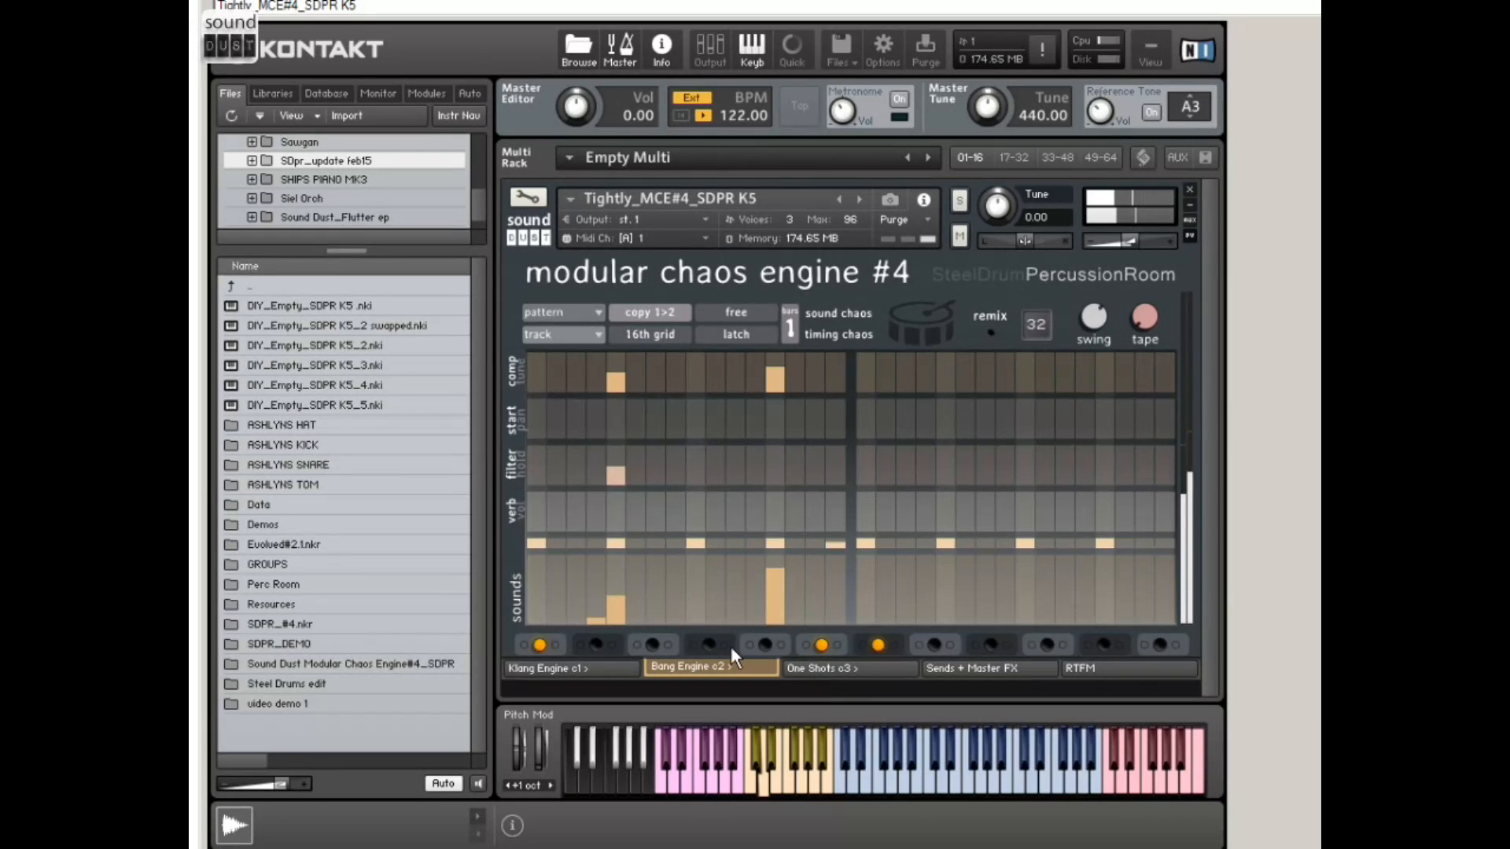
mouse_move(606, 600)
left_mouse_down()
mouse_move(641, 637)
mouse_move(786, 636)
left_mouse_up()
left_click_drag(627, 472, 607, 506)
left_click_drag(617, 381, 779, 397)
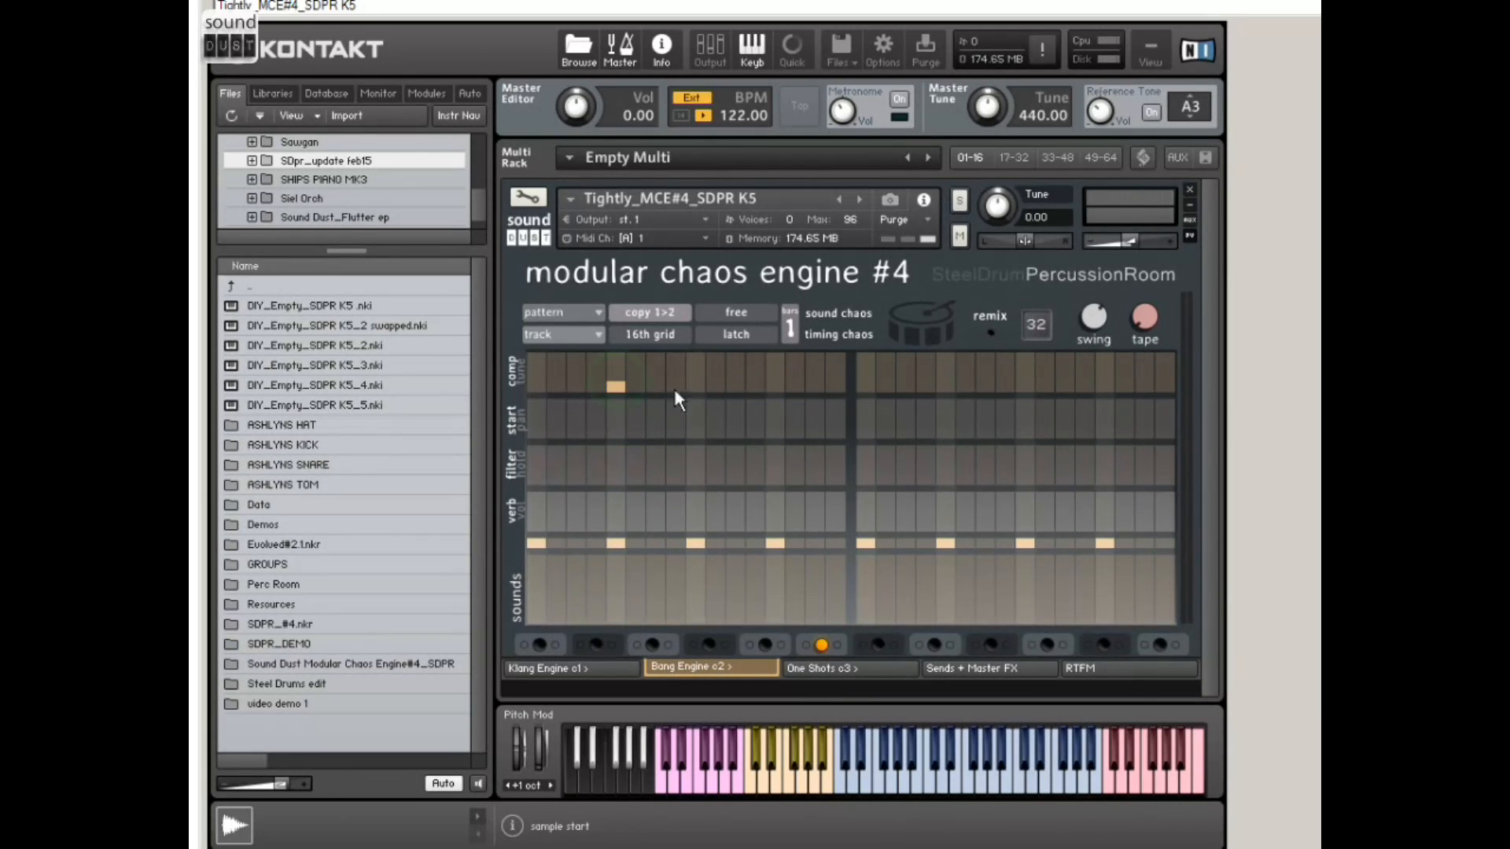
Step: Extend the Bang Engine pattern to 2 bars and switch it to the 32nd grid
left_click(791, 324)
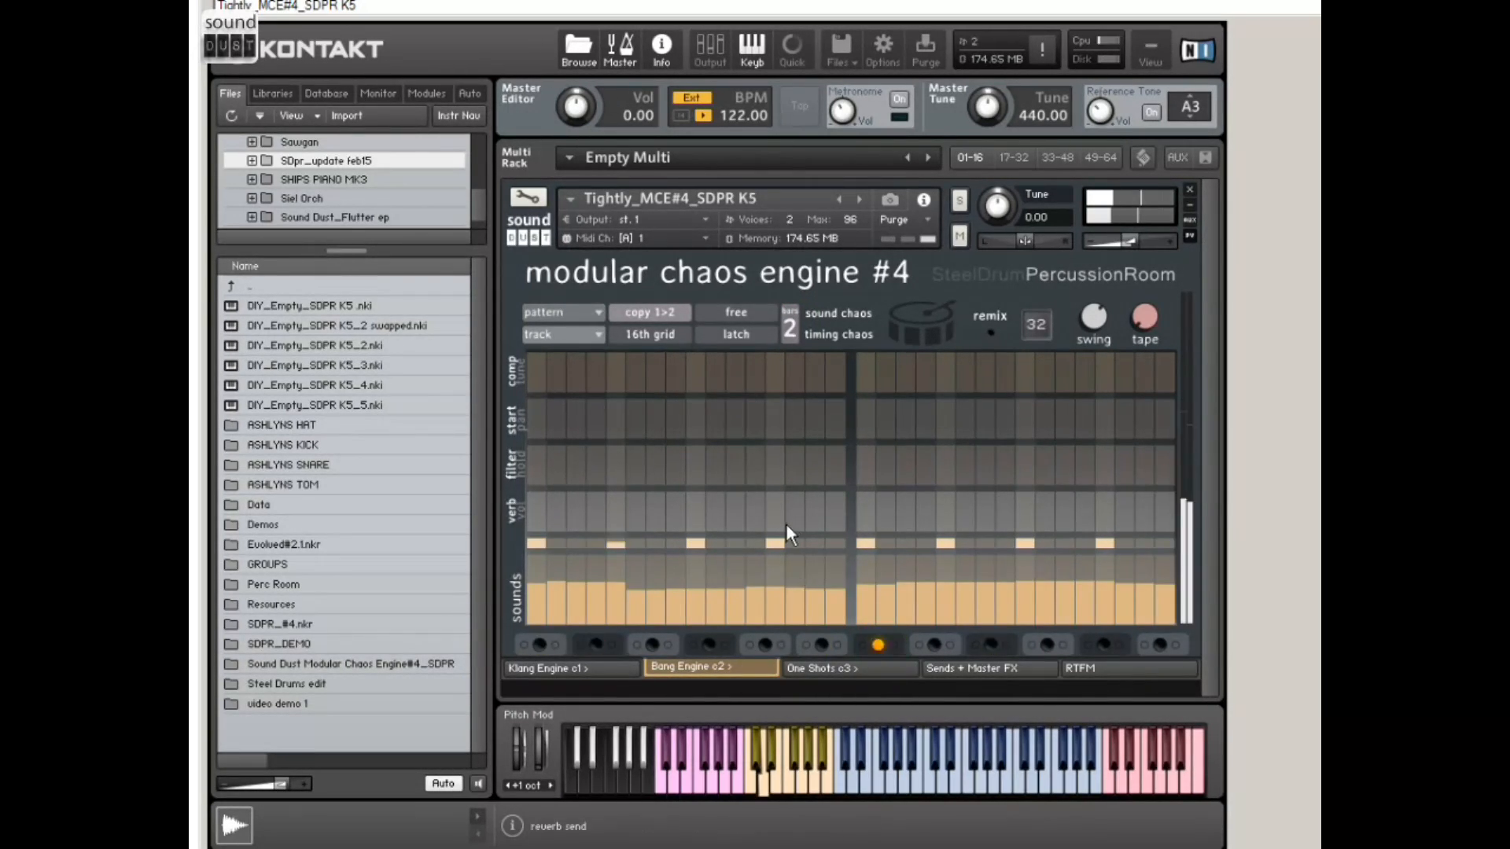
left_click(654, 336)
Step: Add in-between sounds on either side of the first bar's third beat and give them low volumes
left_click(681, 602)
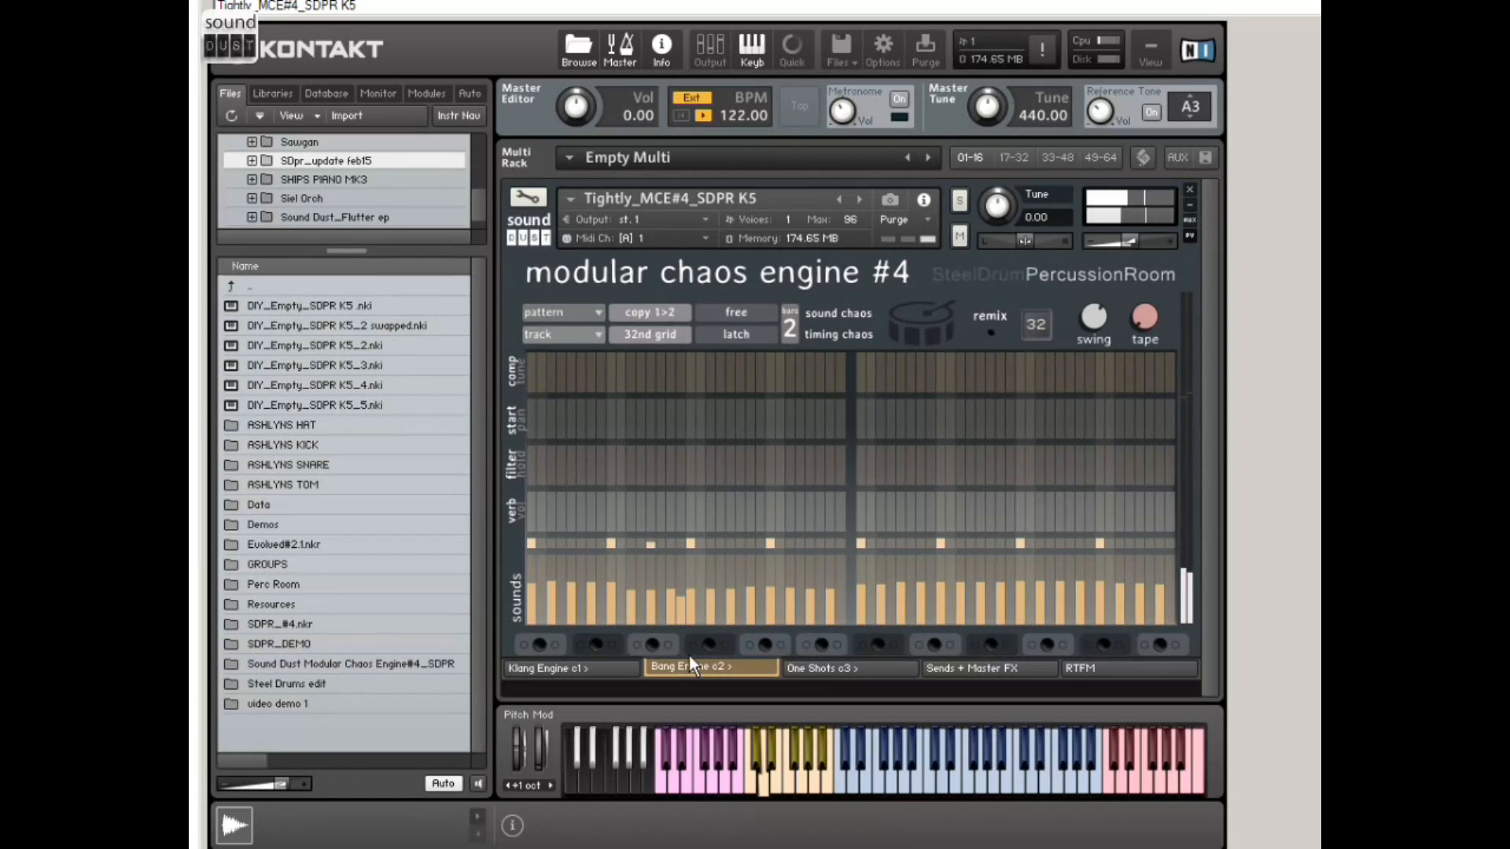
left_click(522, 513)
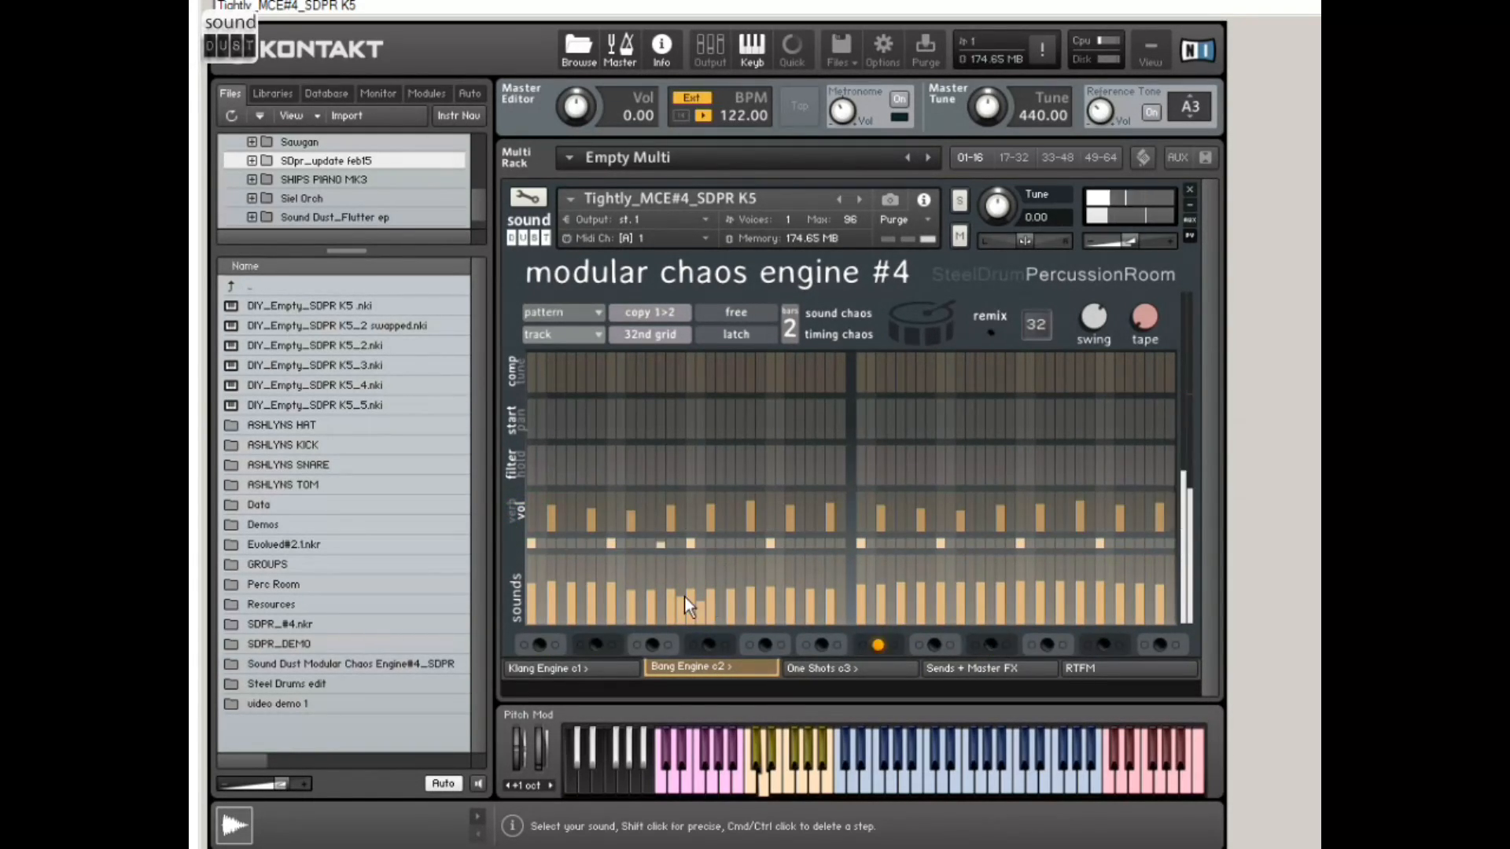
left_click(680, 521)
left_click(699, 519)
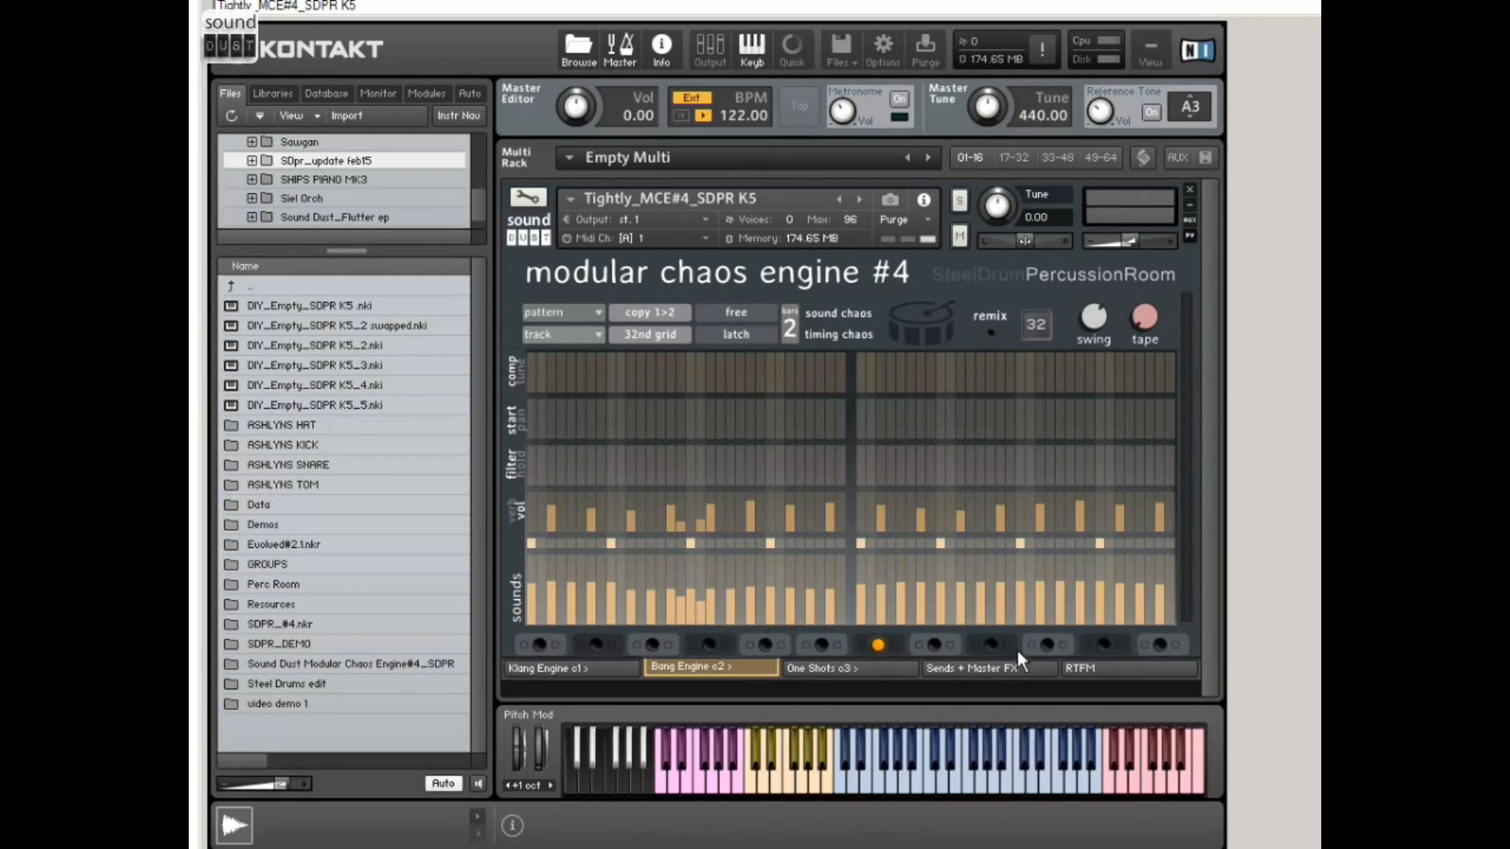
Step: Switch to the Klang Engine and try the first step's pitch raised and lowered in the tune row
left_click(570, 668)
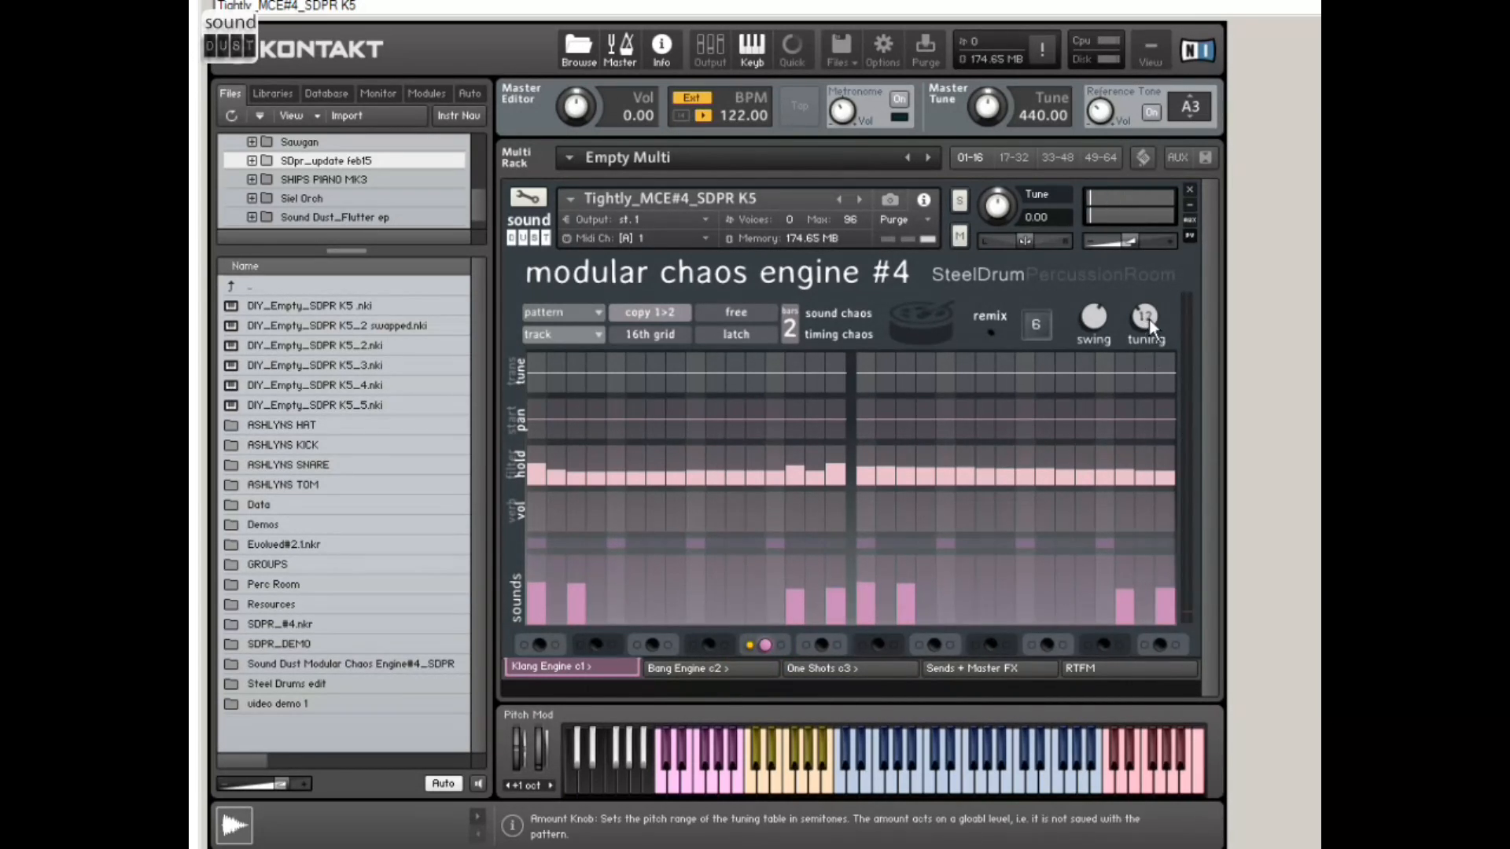
left_click(536, 361)
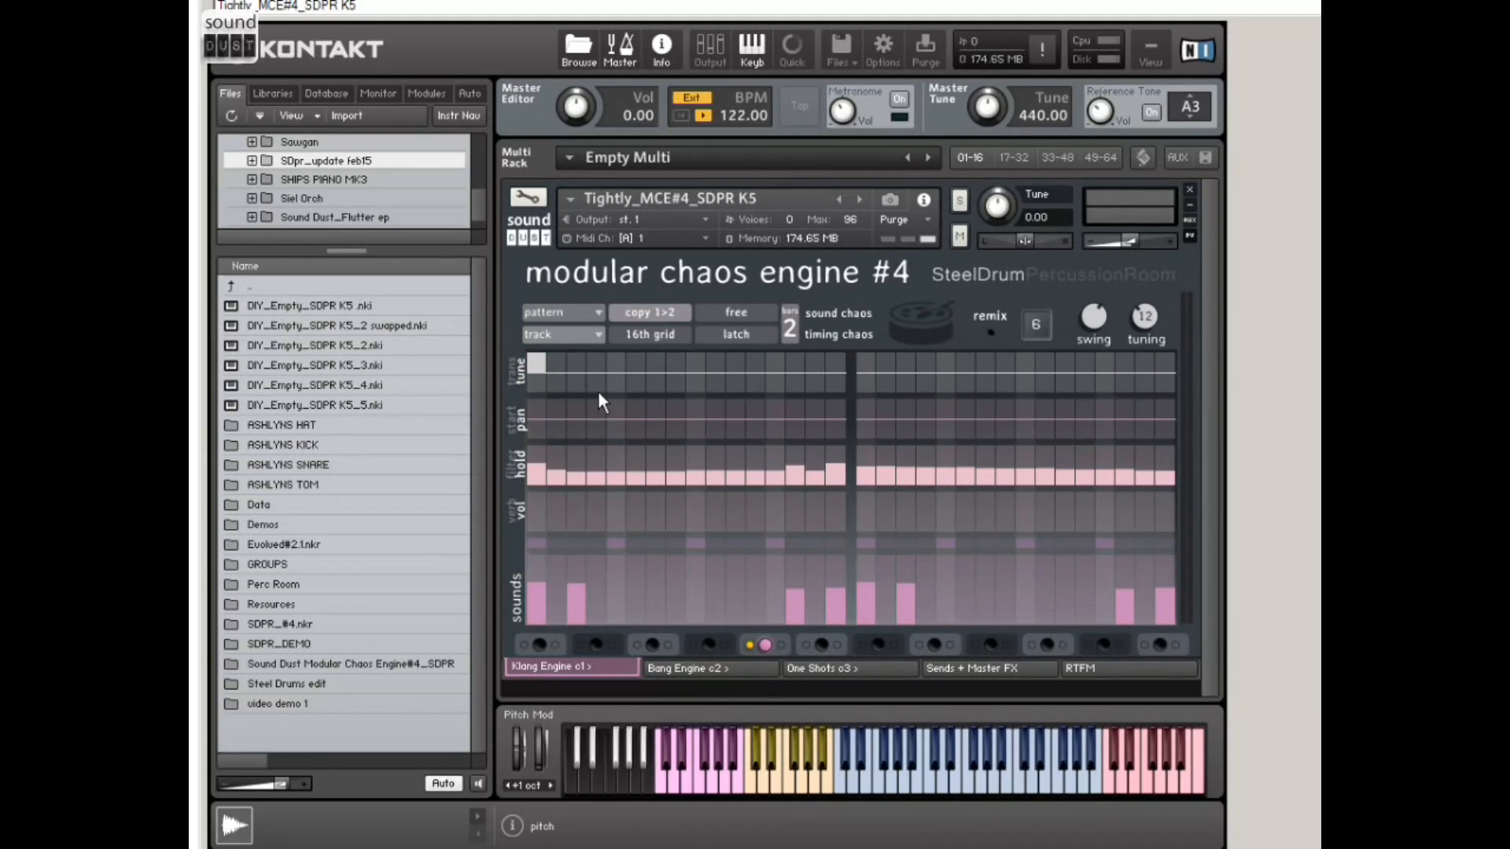
left_click(537, 381)
left_click(540, 381)
left_click_drag(540, 381, 539, 394)
Step: Set the tuning range to 36 semitones and try large pitch changes on the first two steps
scroll(1146, 314, "up", 3)
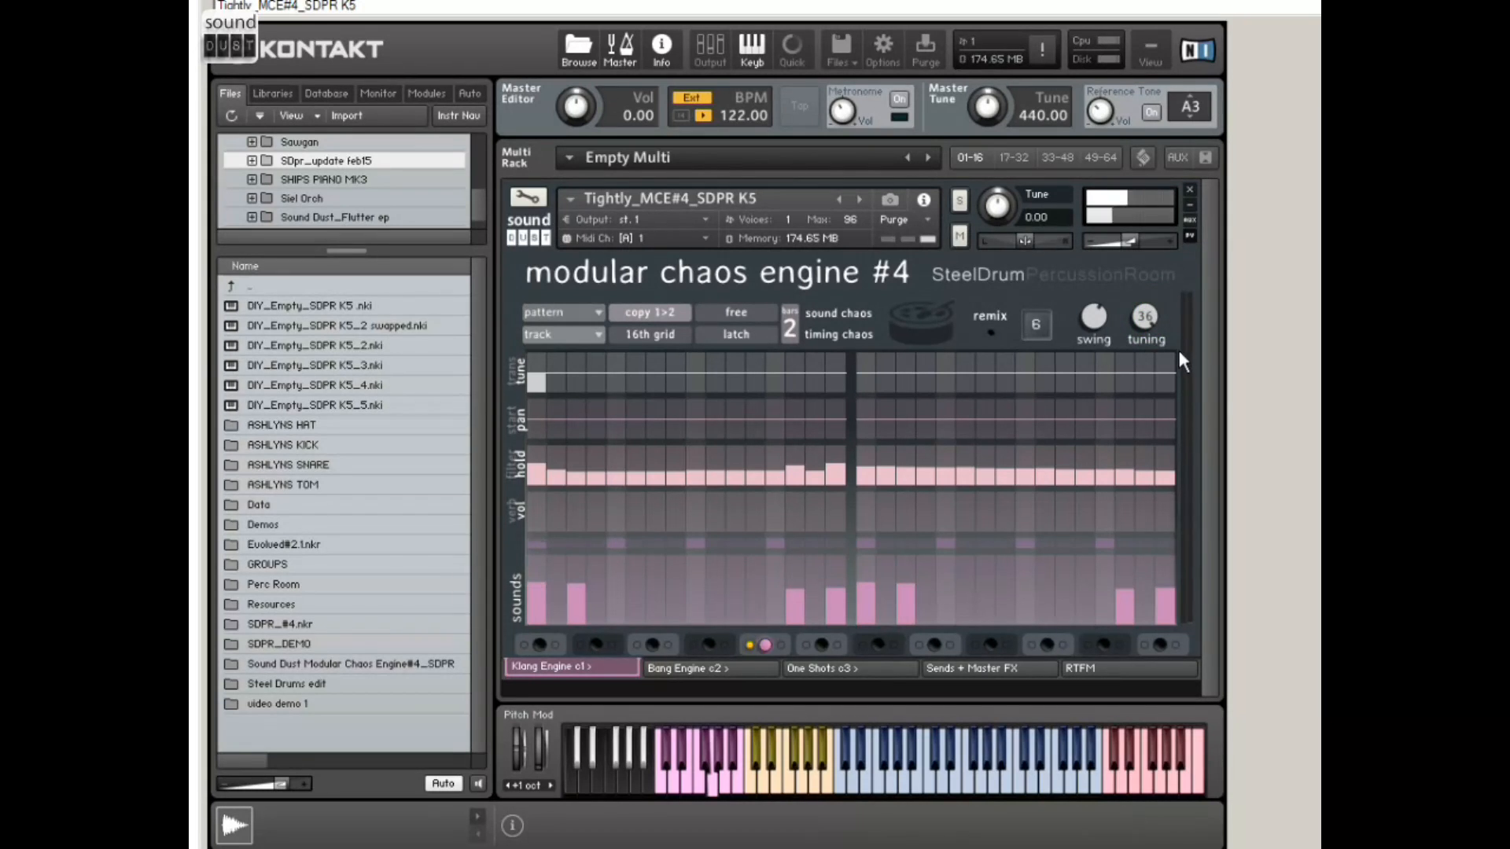
left_click_drag(537, 379, 553, 314)
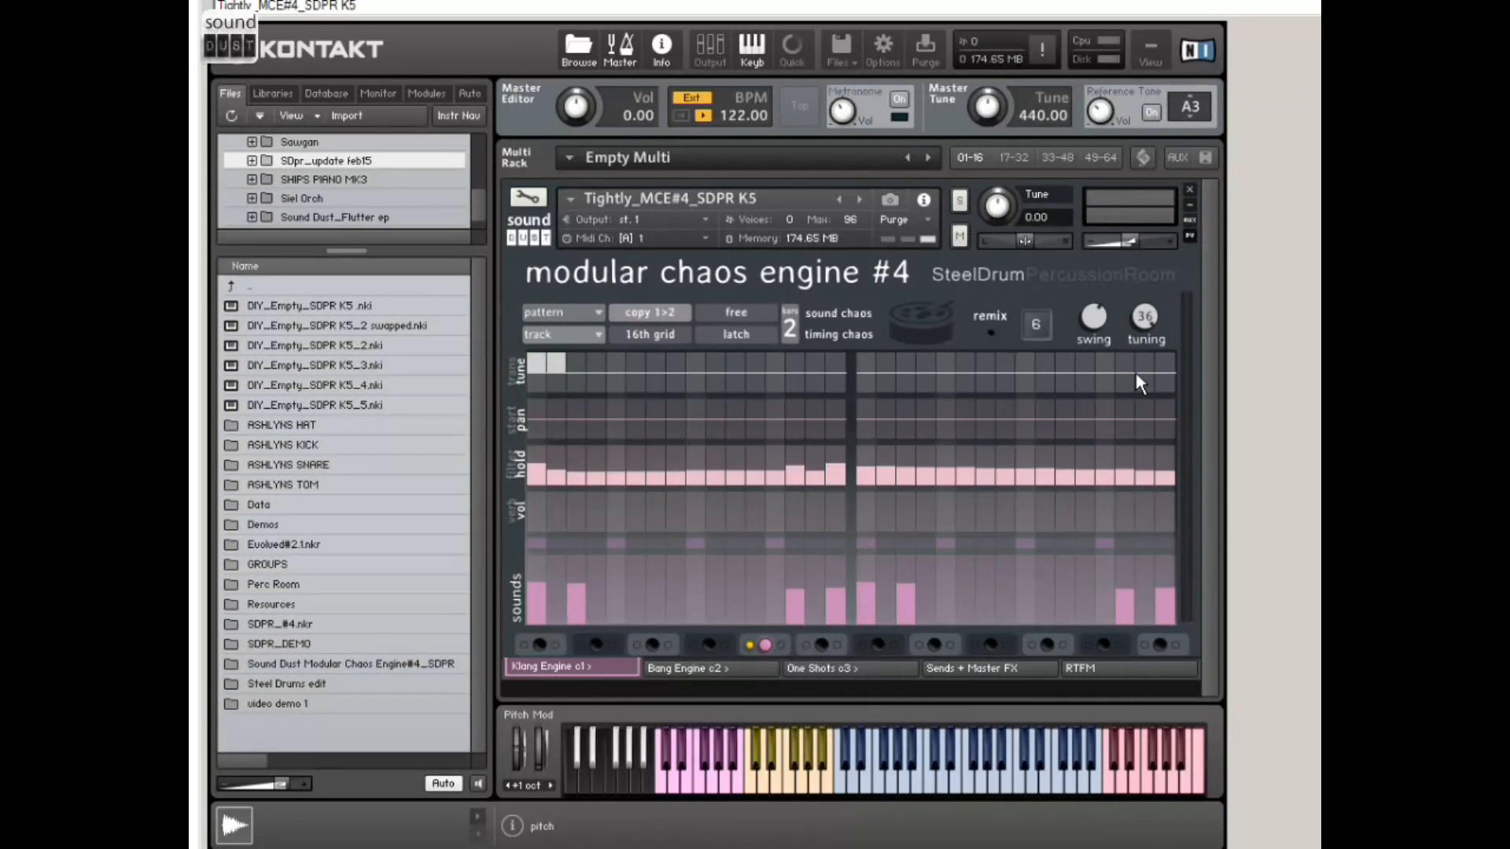
left_click_drag(557, 368, 555, 379)
Step: Try several transient compression amounts on steps 1 and 3 of the first bar, and clear the row
left_click(511, 371)
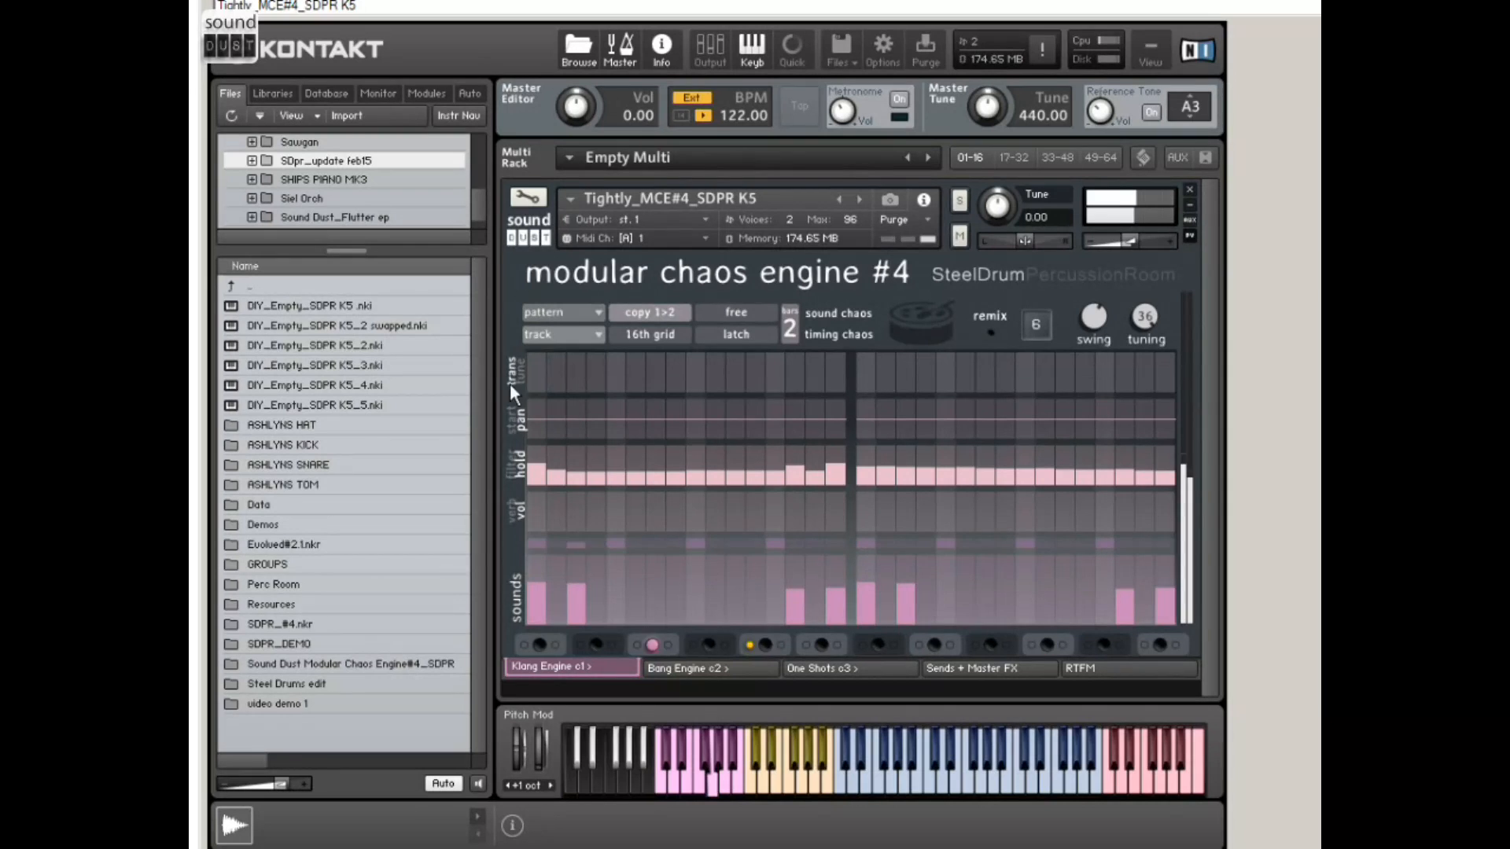
left_click(537, 376)
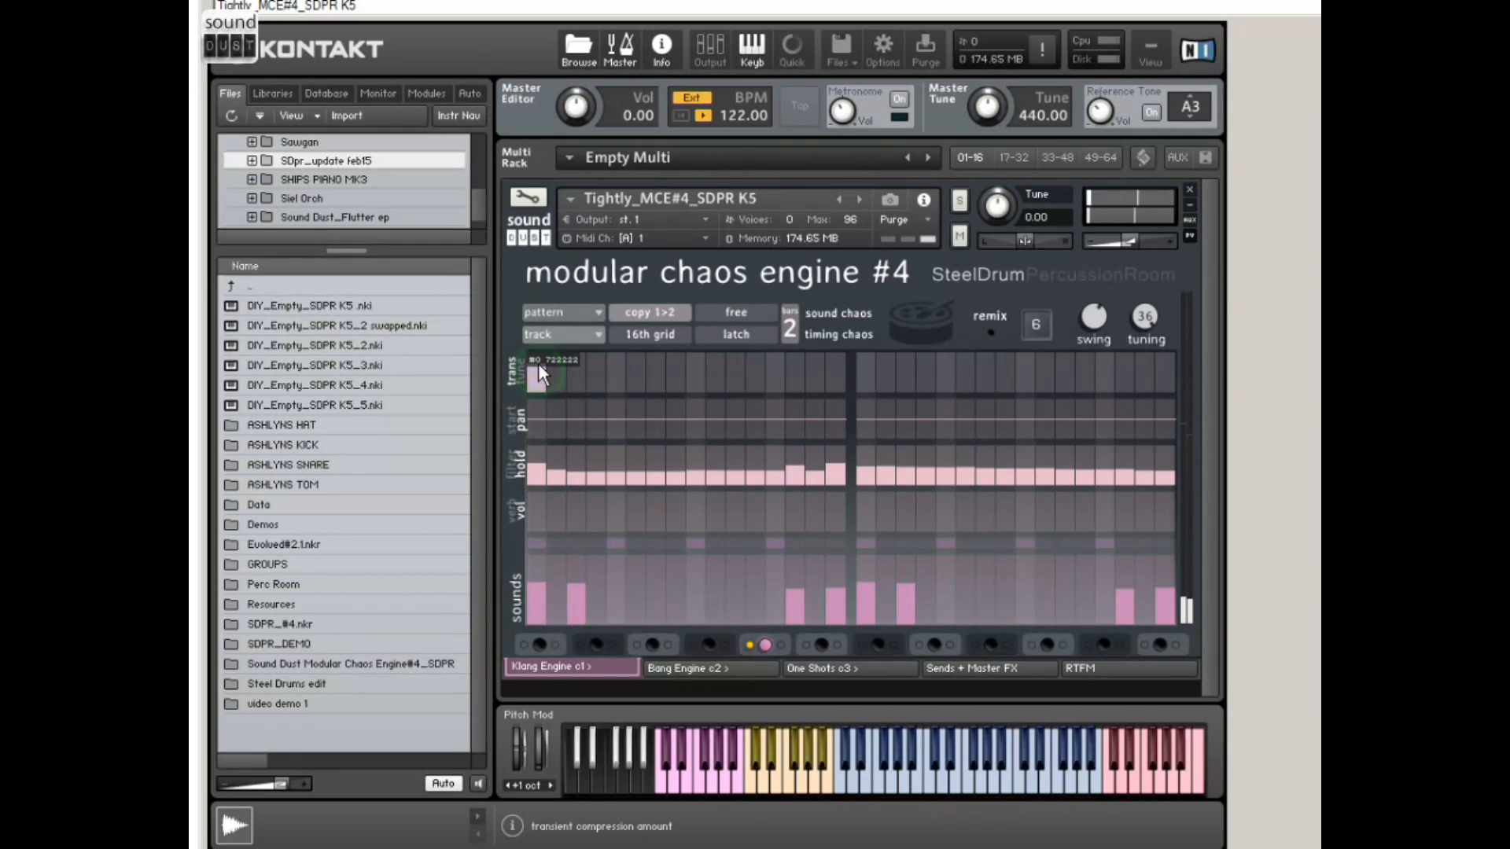
mouse_move(538, 363)
left_mouse_down()
mouse_move(540, 388)
mouse_move(541, 372)
left_mouse_up()
left_click(578, 371)
left_click(580, 362)
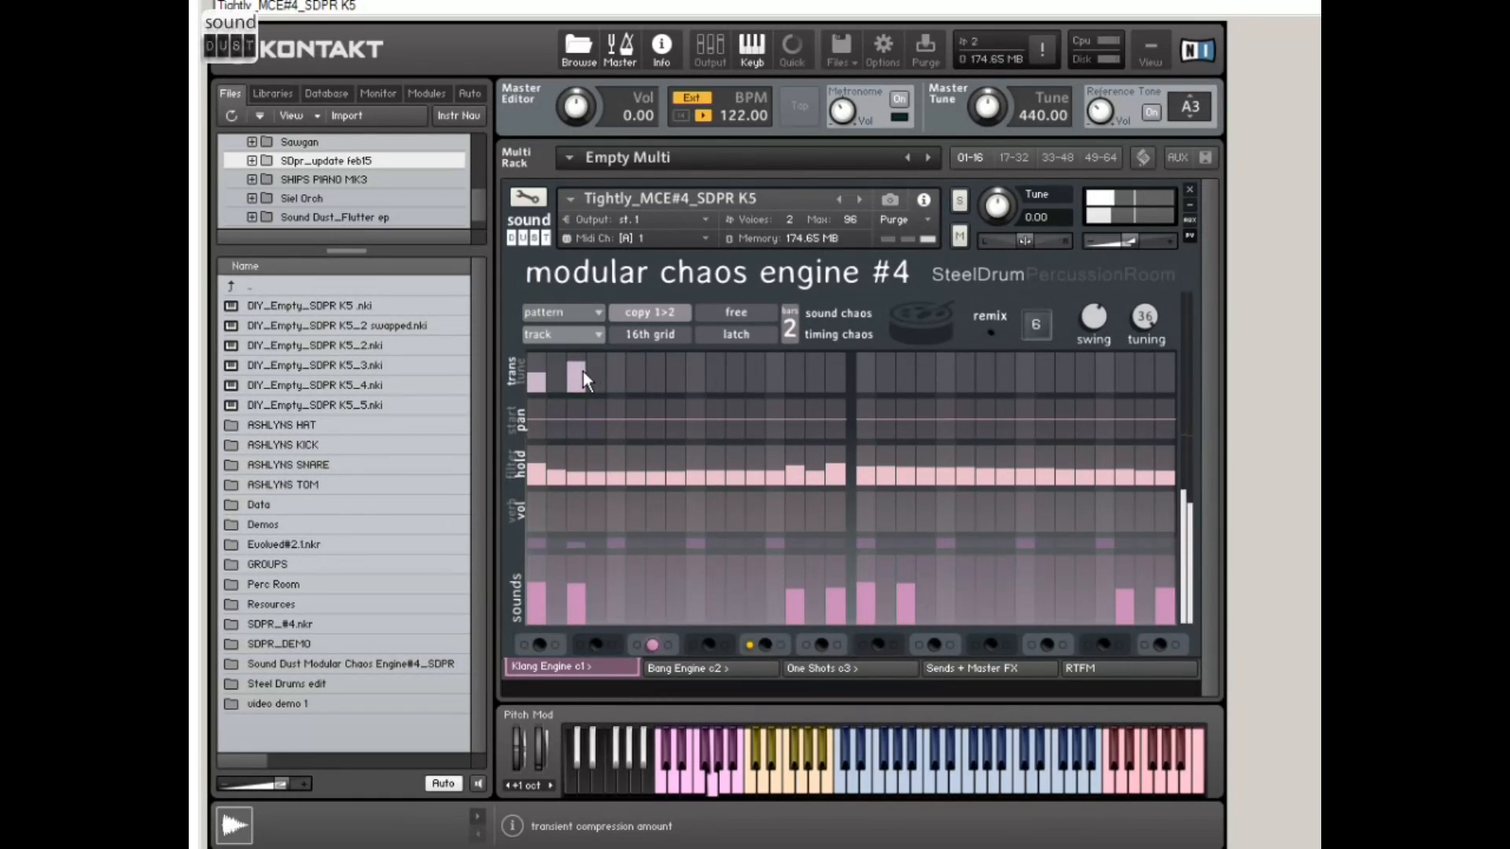
left_click(581, 380)
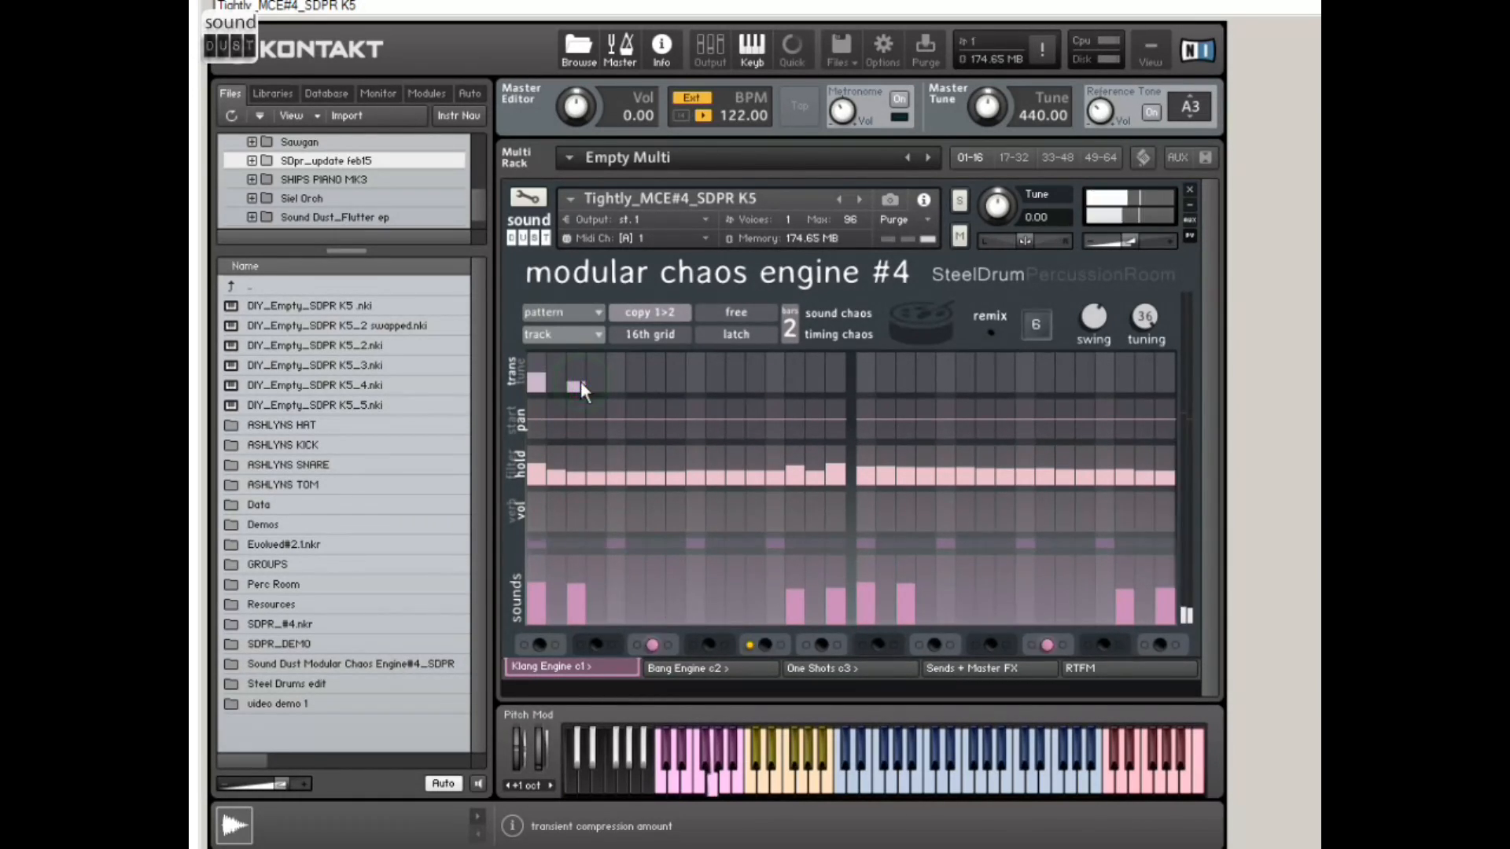
mouse_move(539, 379)
left_mouse_down()
mouse_move(541, 397)
mouse_move(586, 403)
left_mouse_up()
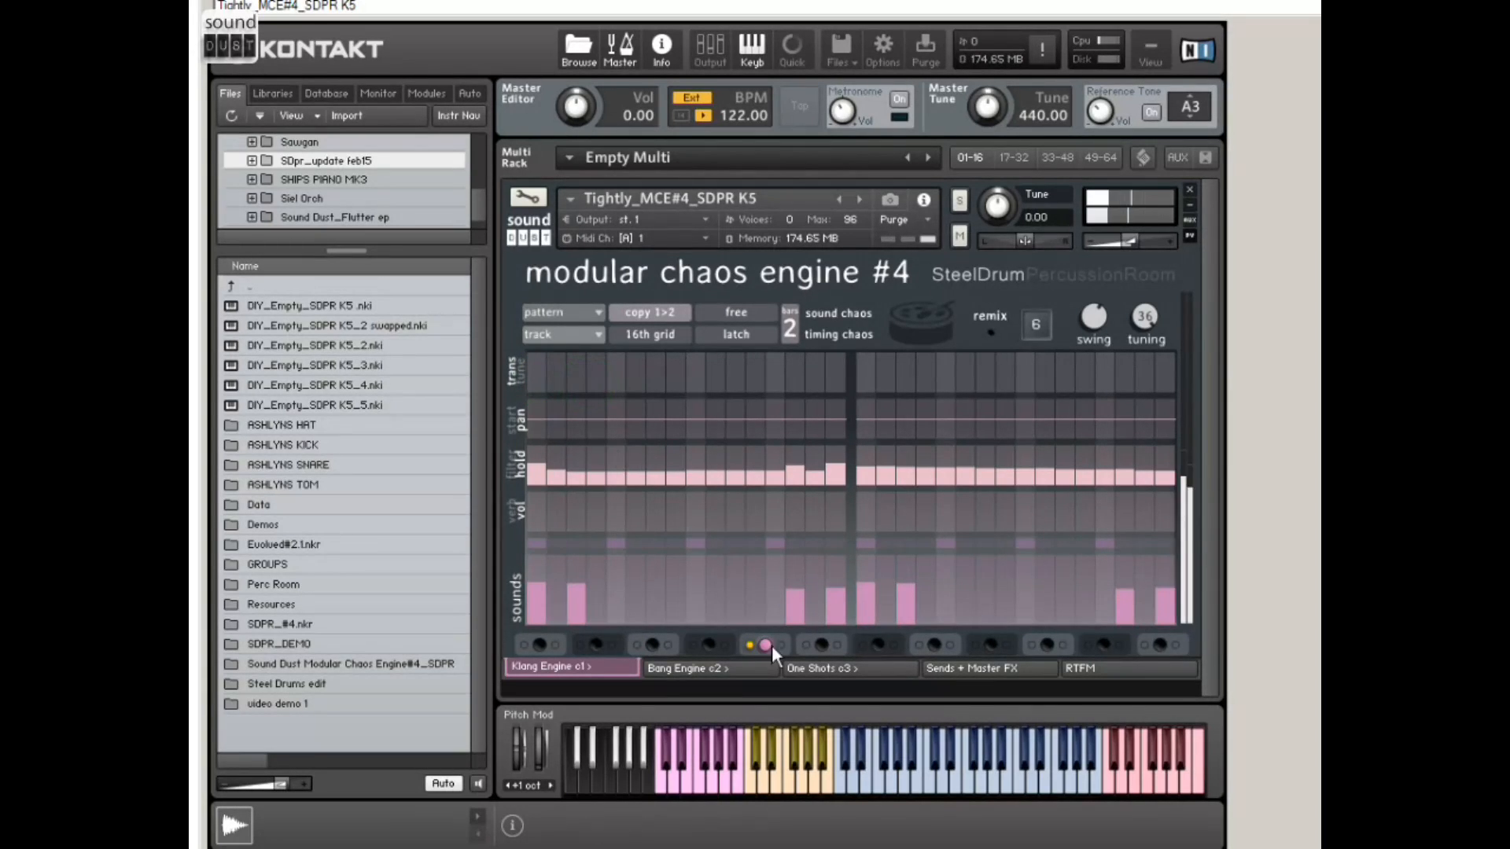
Step: Turn off the Klang Engine track's solo and enable the remix with loop 1
left_click(752, 646)
left_click(750, 646)
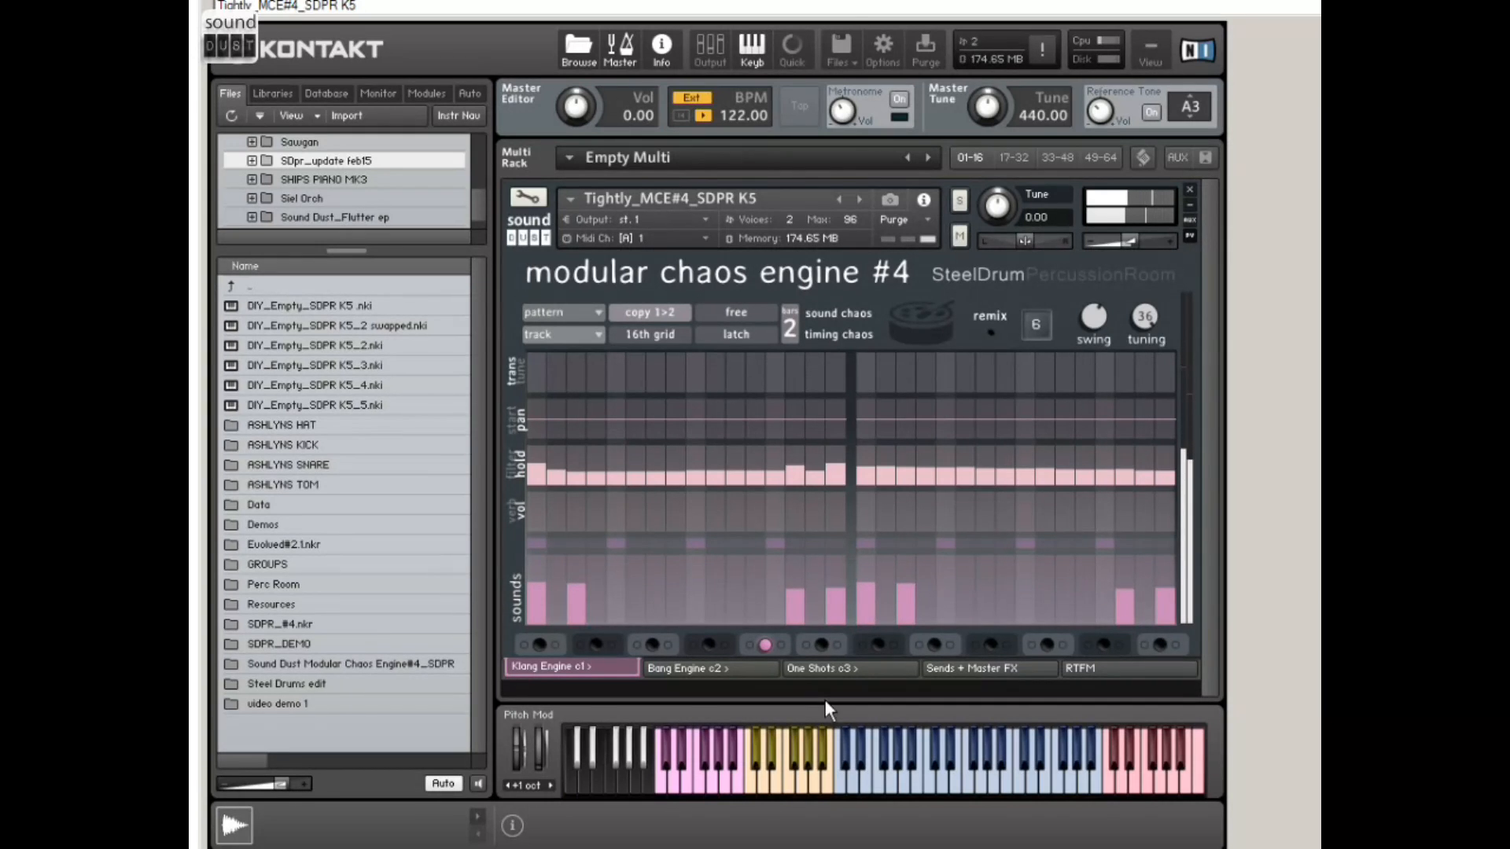
left_click(991, 334)
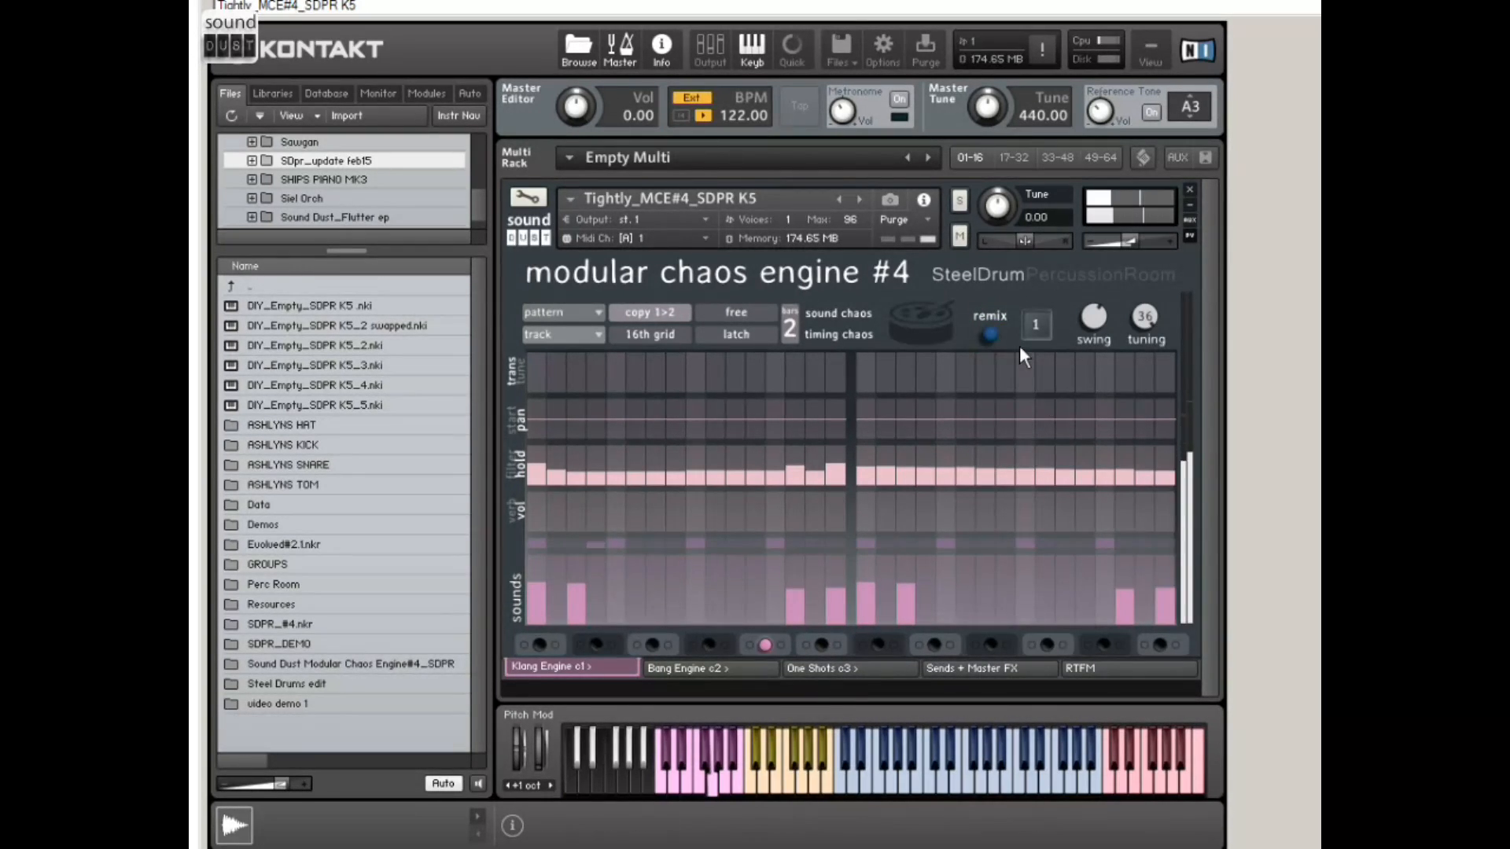
Step: Glance at the Bang Engine, choose loop 25 for the Klang Engine's remix, and turn that remix off
left_click(698, 669)
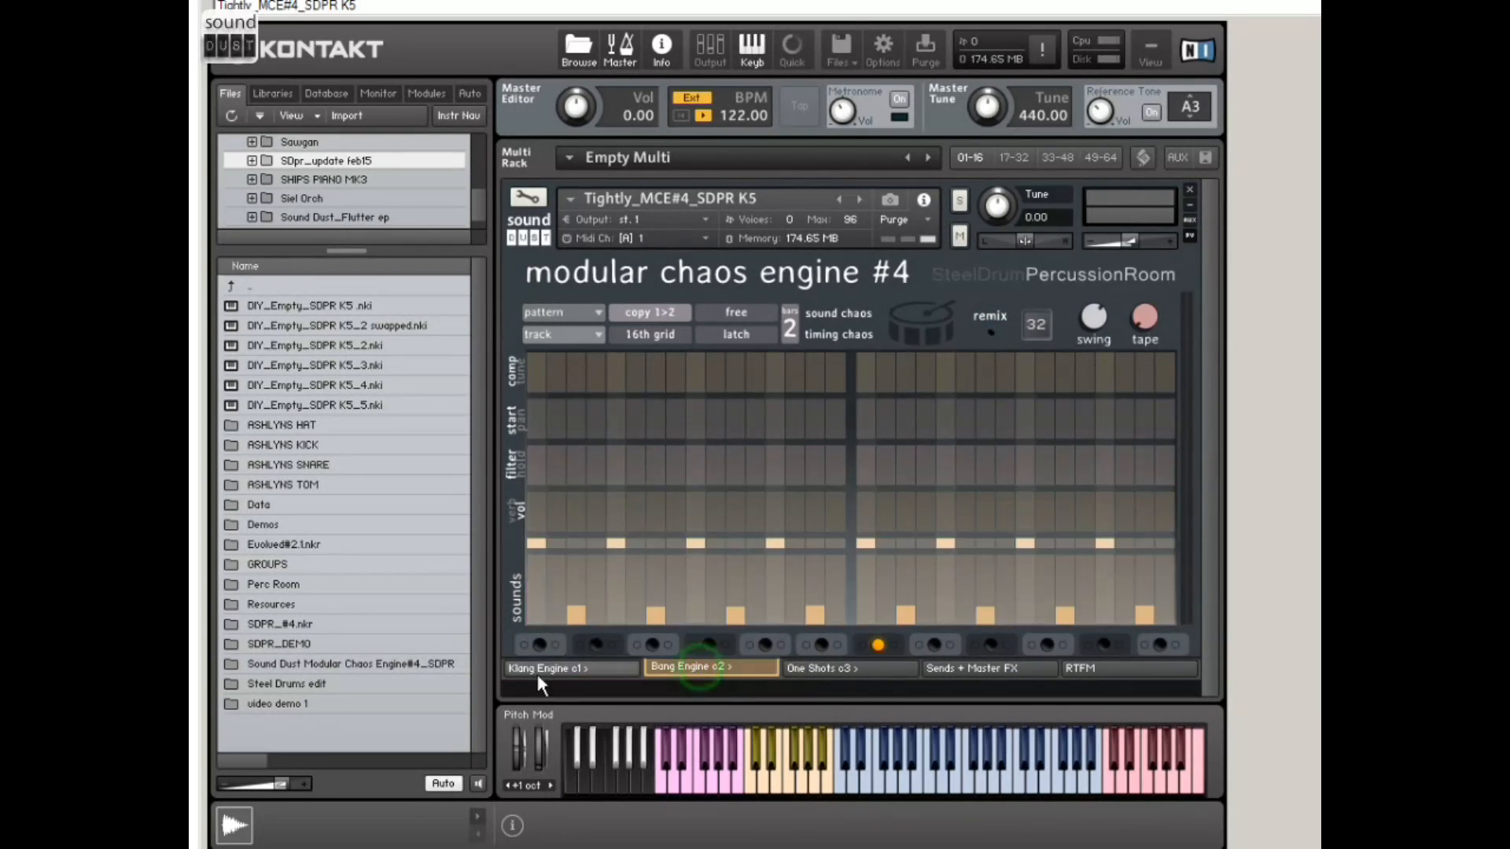
left_click(586, 670)
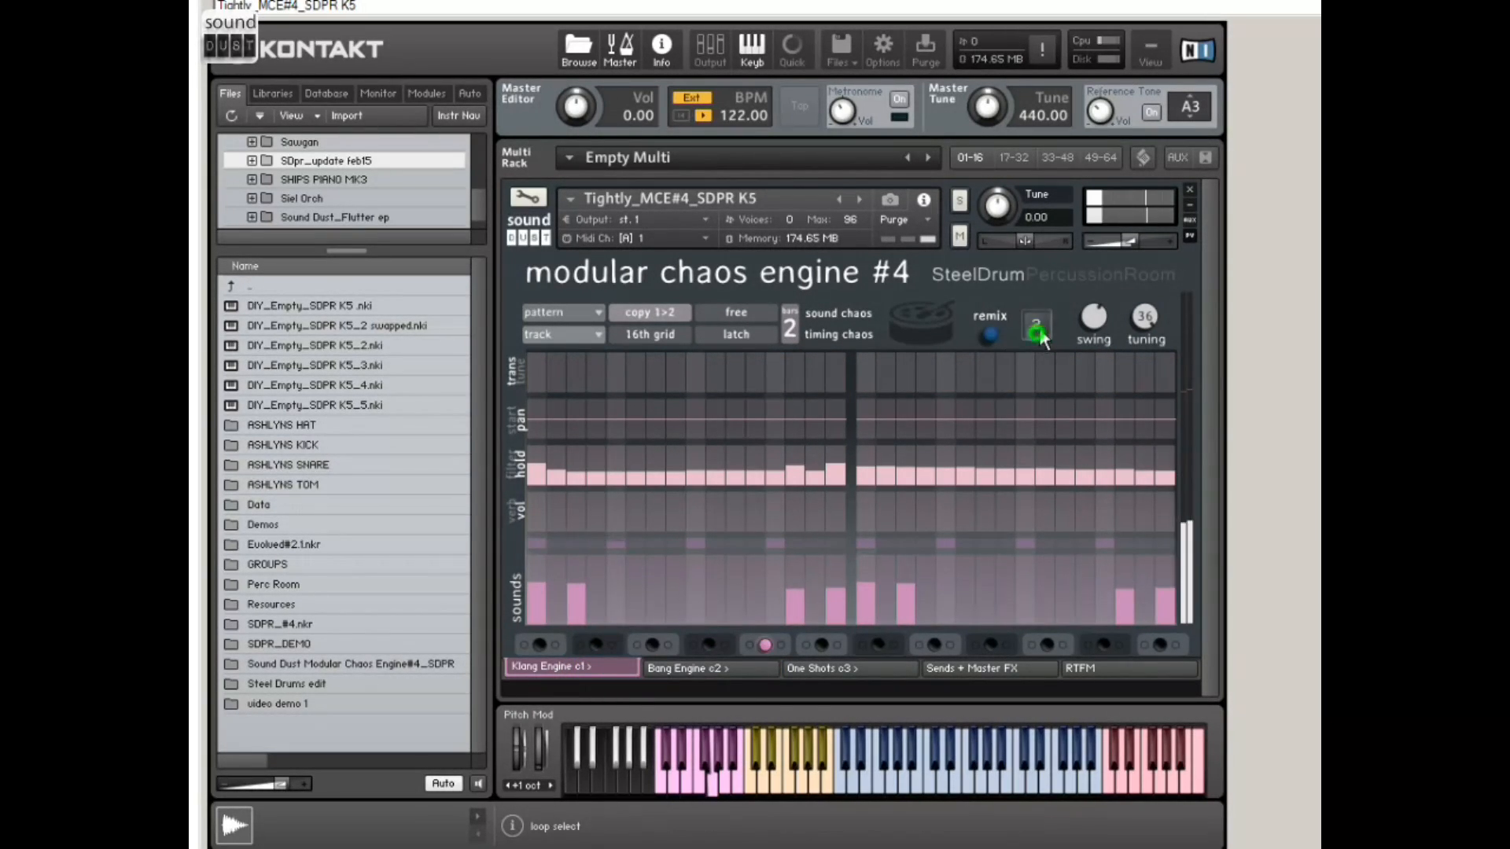
mouse_move(1041, 333)
left_mouse_down()
mouse_move(1082, 283)
mouse_move(1030, 370)
mouse_move(1047, 321)
left_mouse_up()
left_click(991, 334)
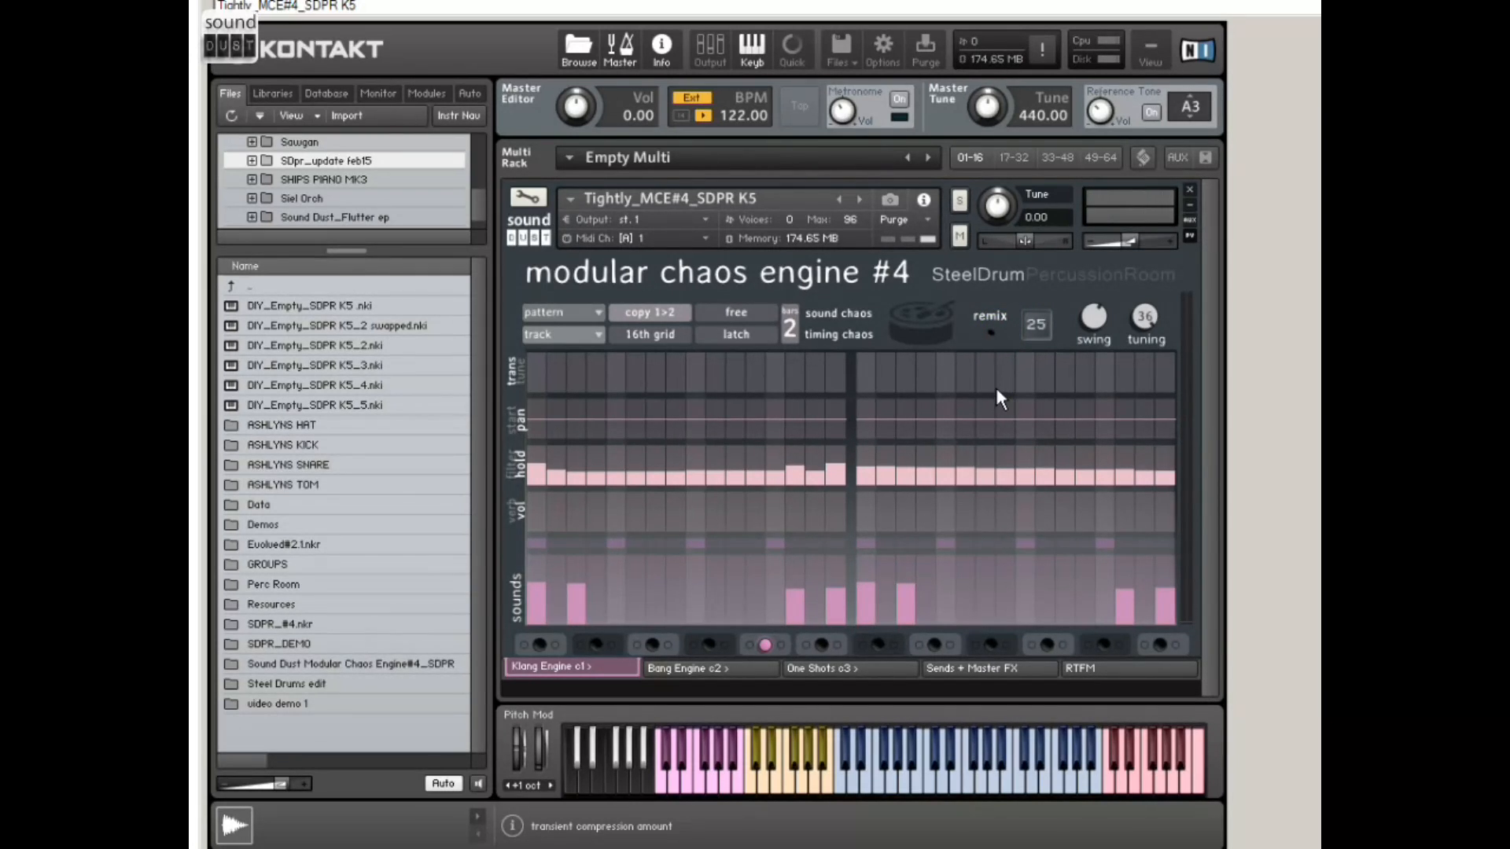
Step: Switch to the Bang Engine and turn on its remix with loop 32
left_click(716, 668)
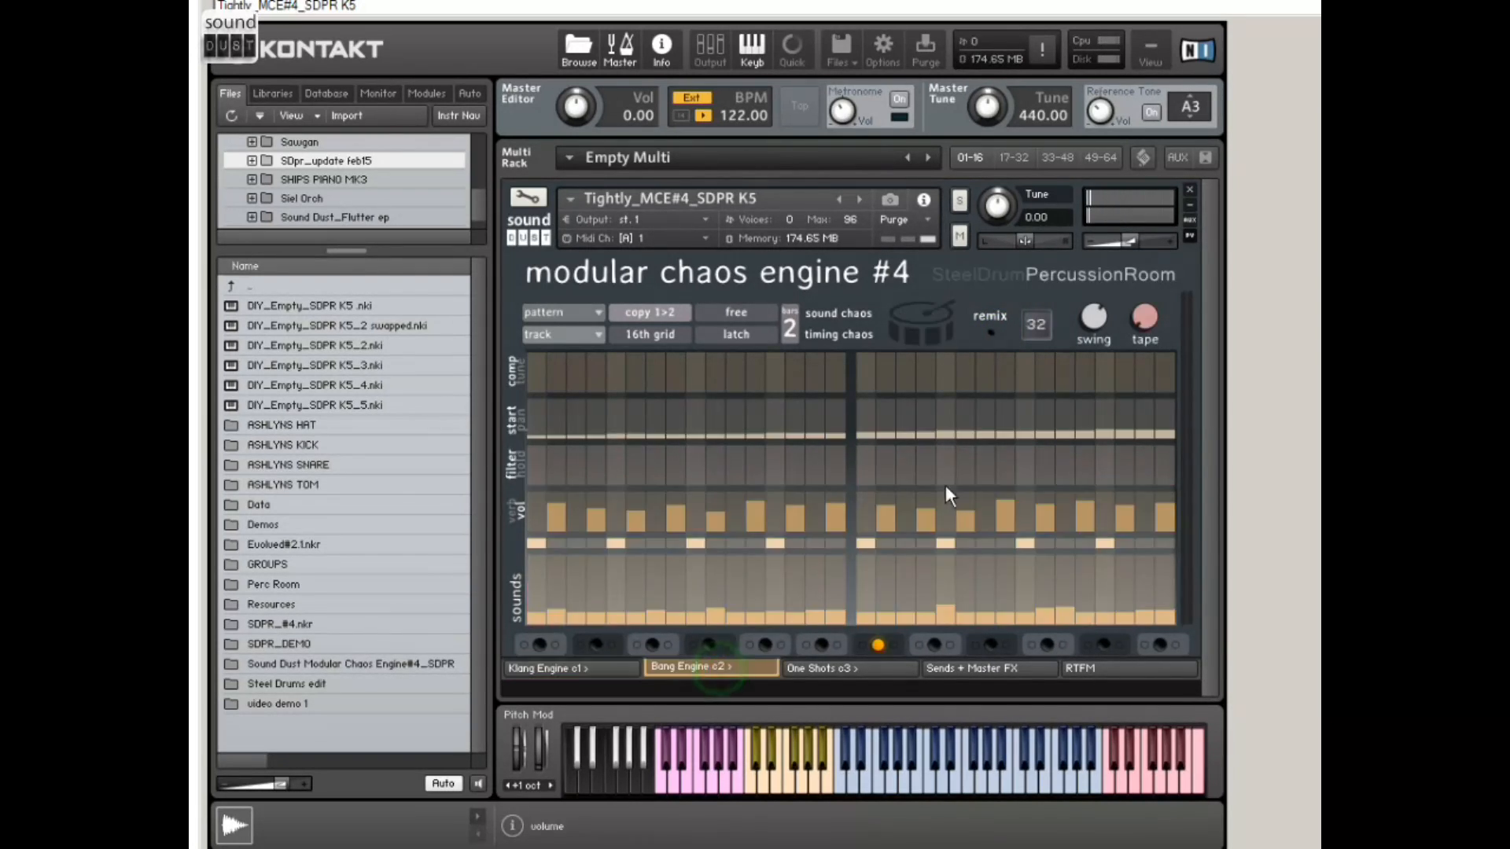
left_click(989, 335)
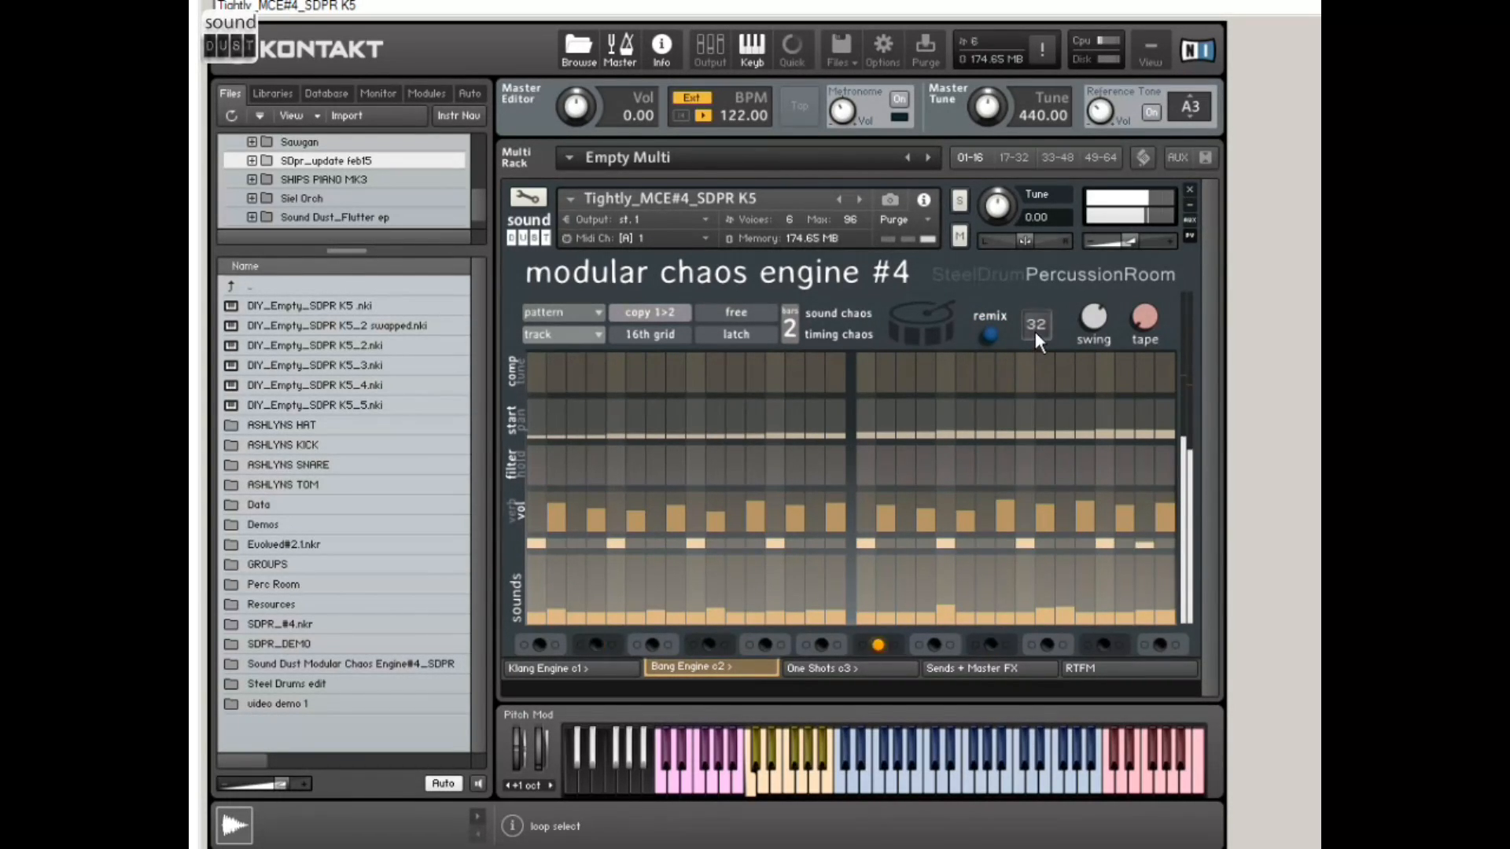
Step: Set the Bang Engine's remix to loop 27 and then loop 20, compare it on and off, and turn the remix off
left_click_drag(1037, 325, 1035, 344)
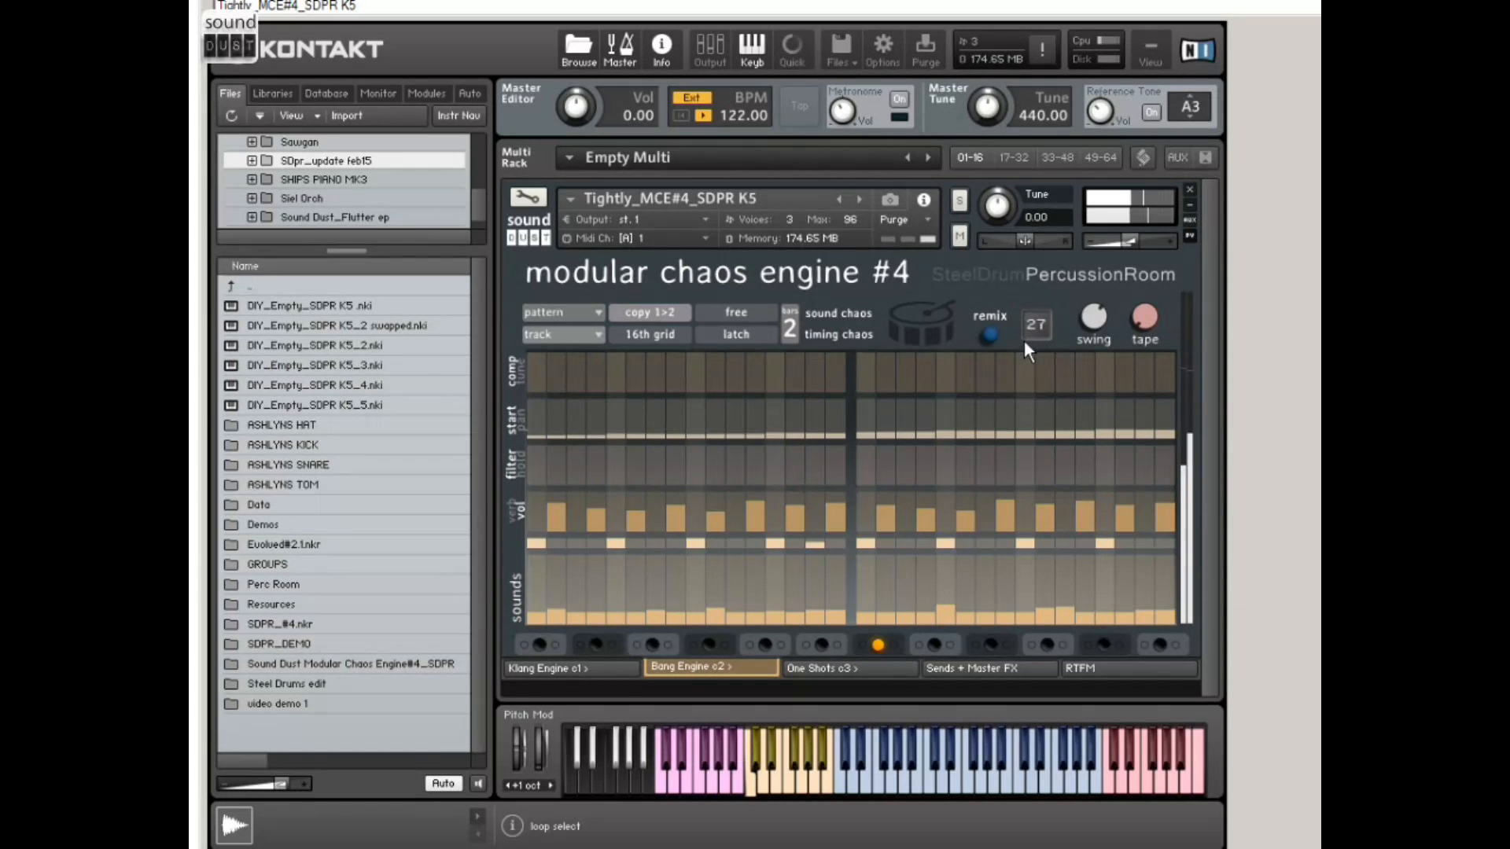
left_click_drag(1034, 327, 1026, 382)
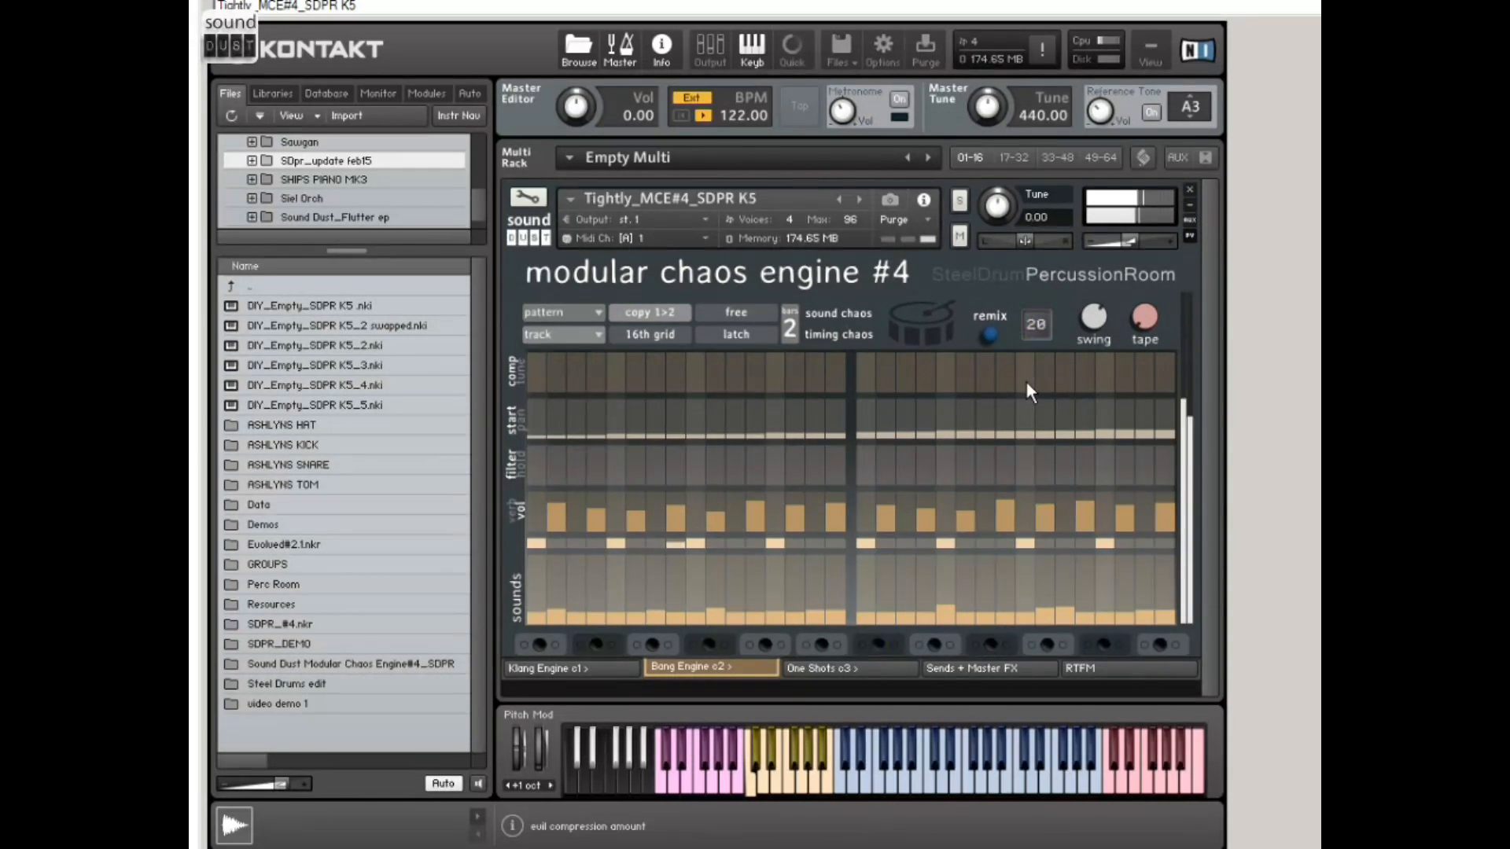
left_click(991, 335)
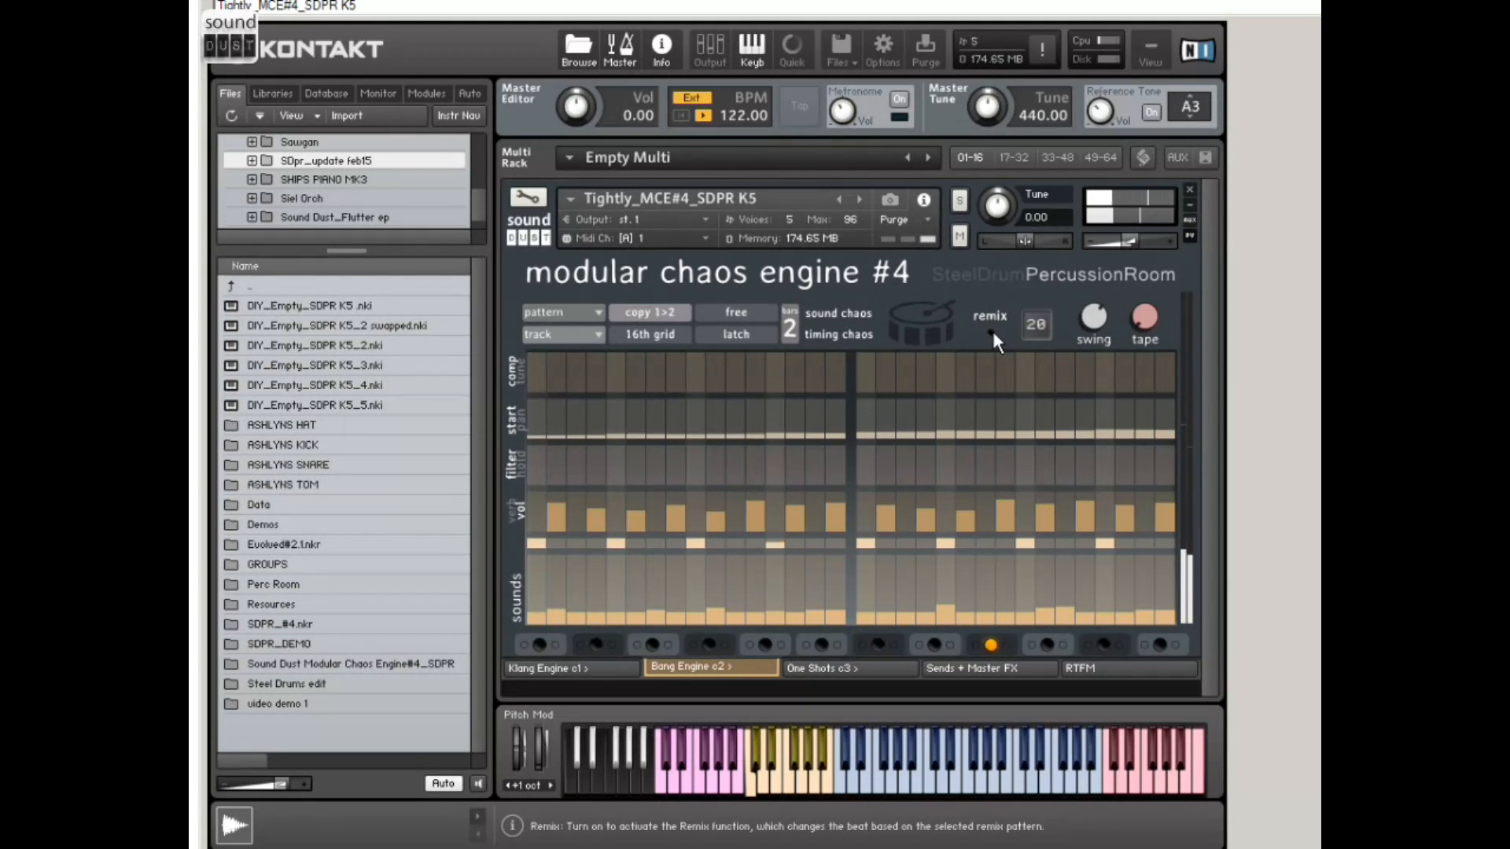
left_click(990, 332)
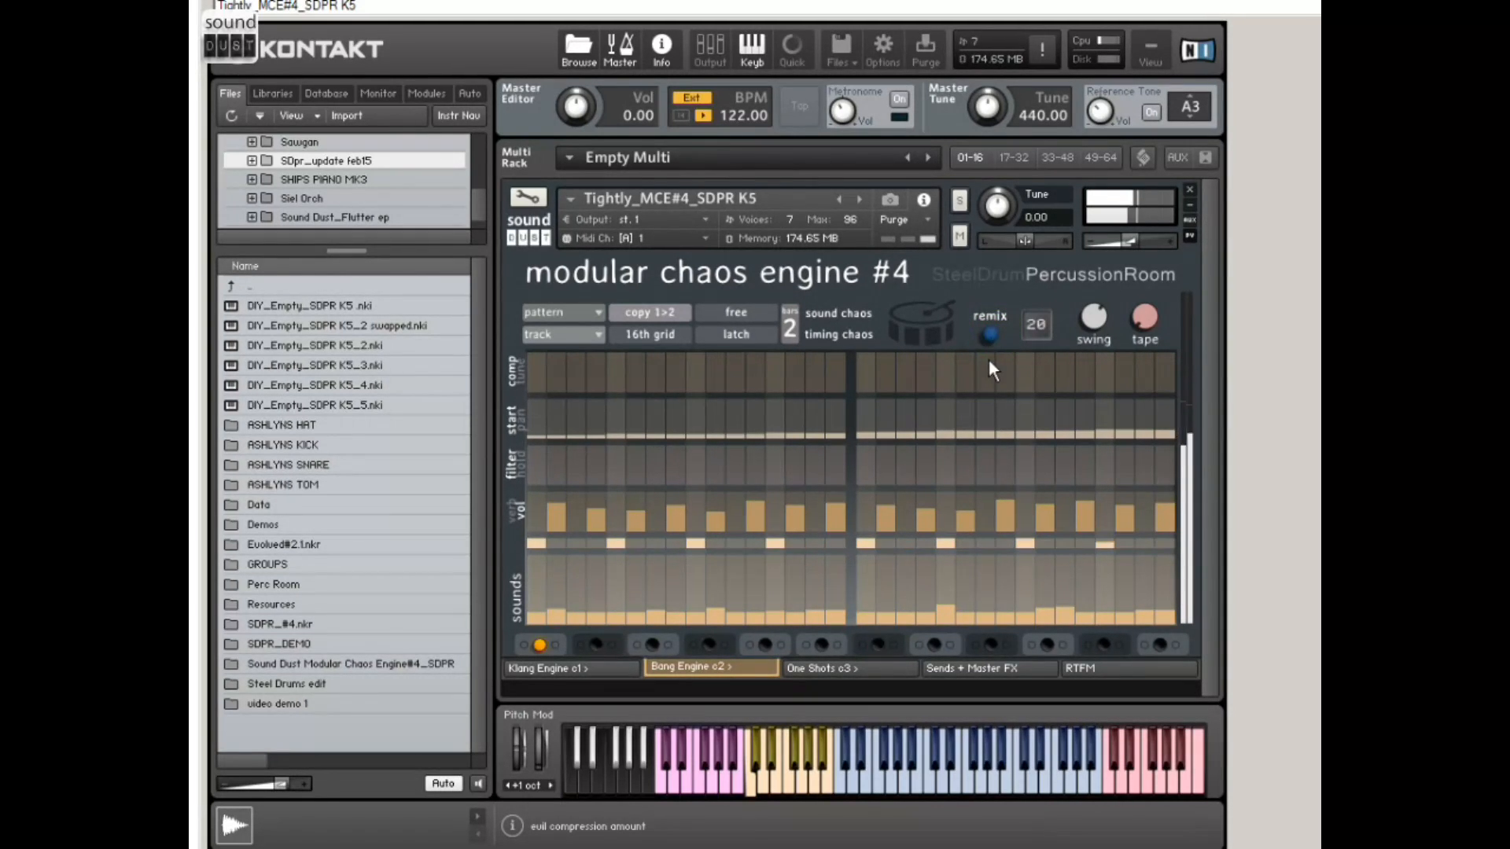
left_click(990, 332)
right_click(992, 337)
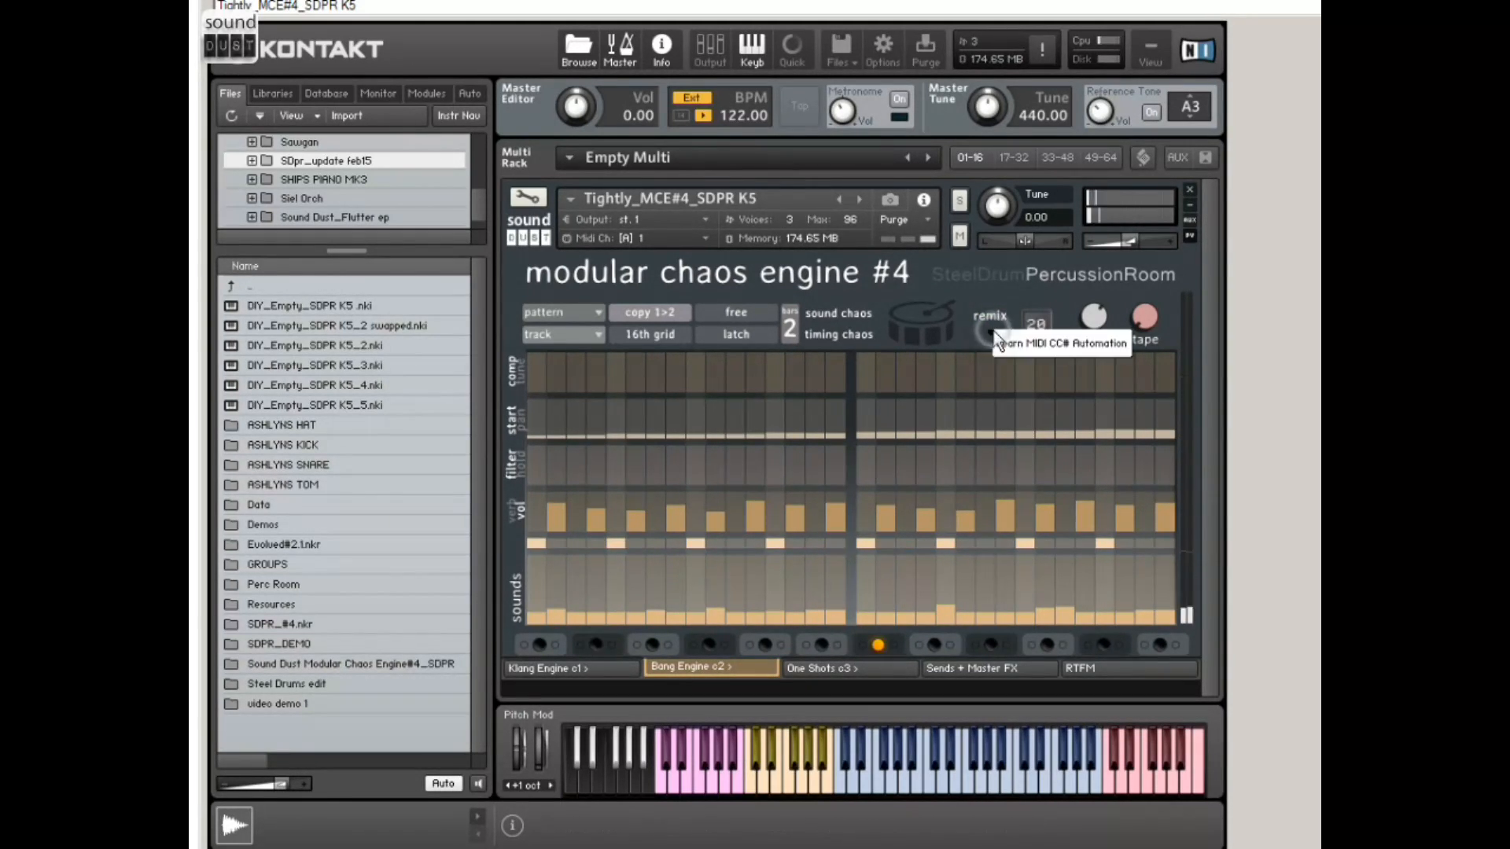
left_click(984, 303)
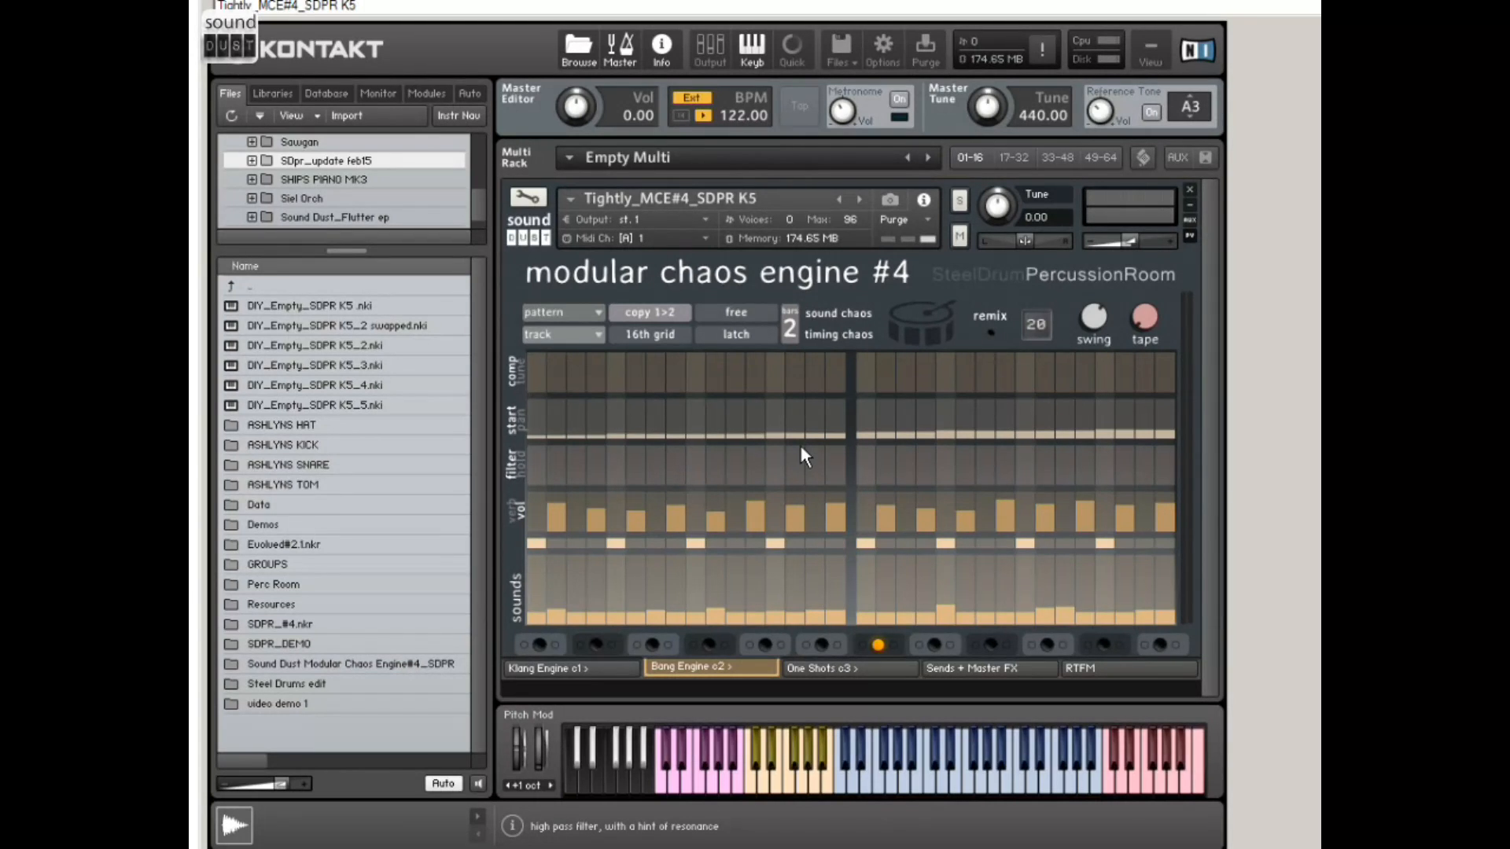
Step: Show the One Shots page, expand the SDpr_update feb15 folder, and list the contents of its Sound Dust Modular Chaos Engine#4_SDPR folder
left_click(834, 668)
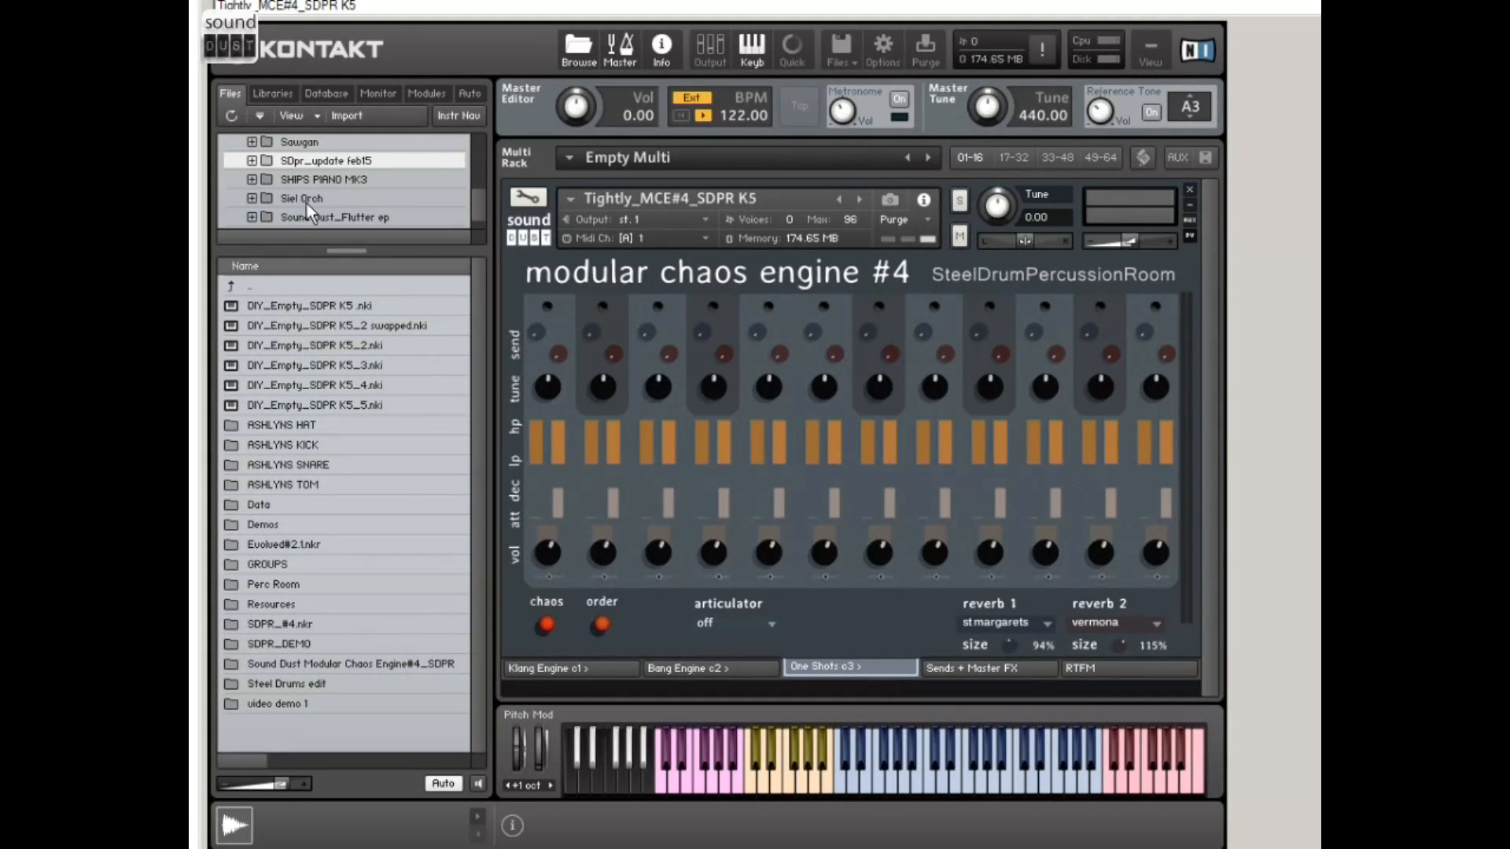
left_click(250, 160)
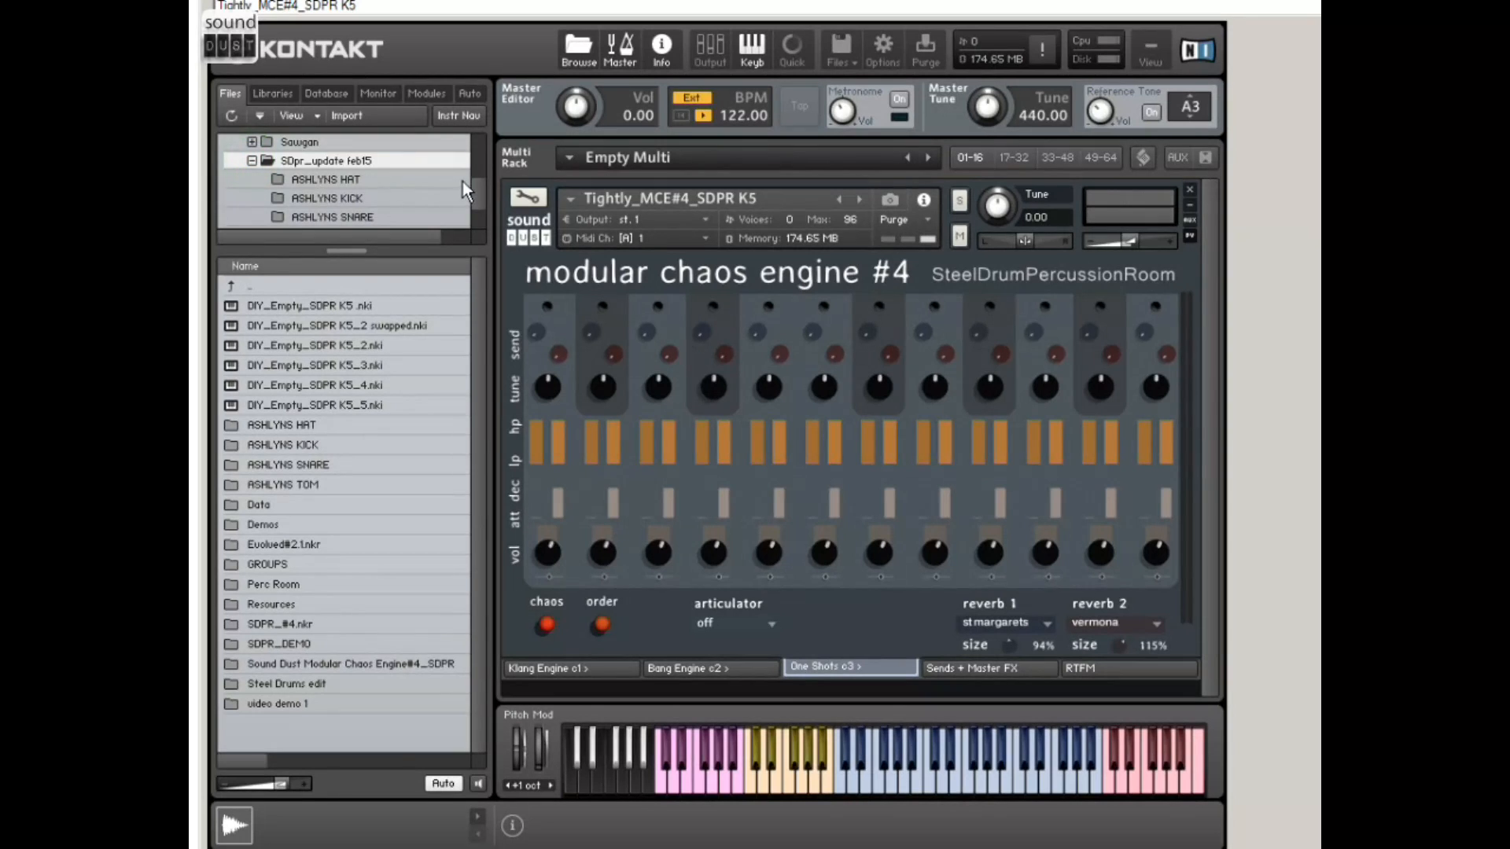
scroll(472, 187, "down", 2)
scroll(478, 191, "up", 3)
scroll(479, 195, "down", 5)
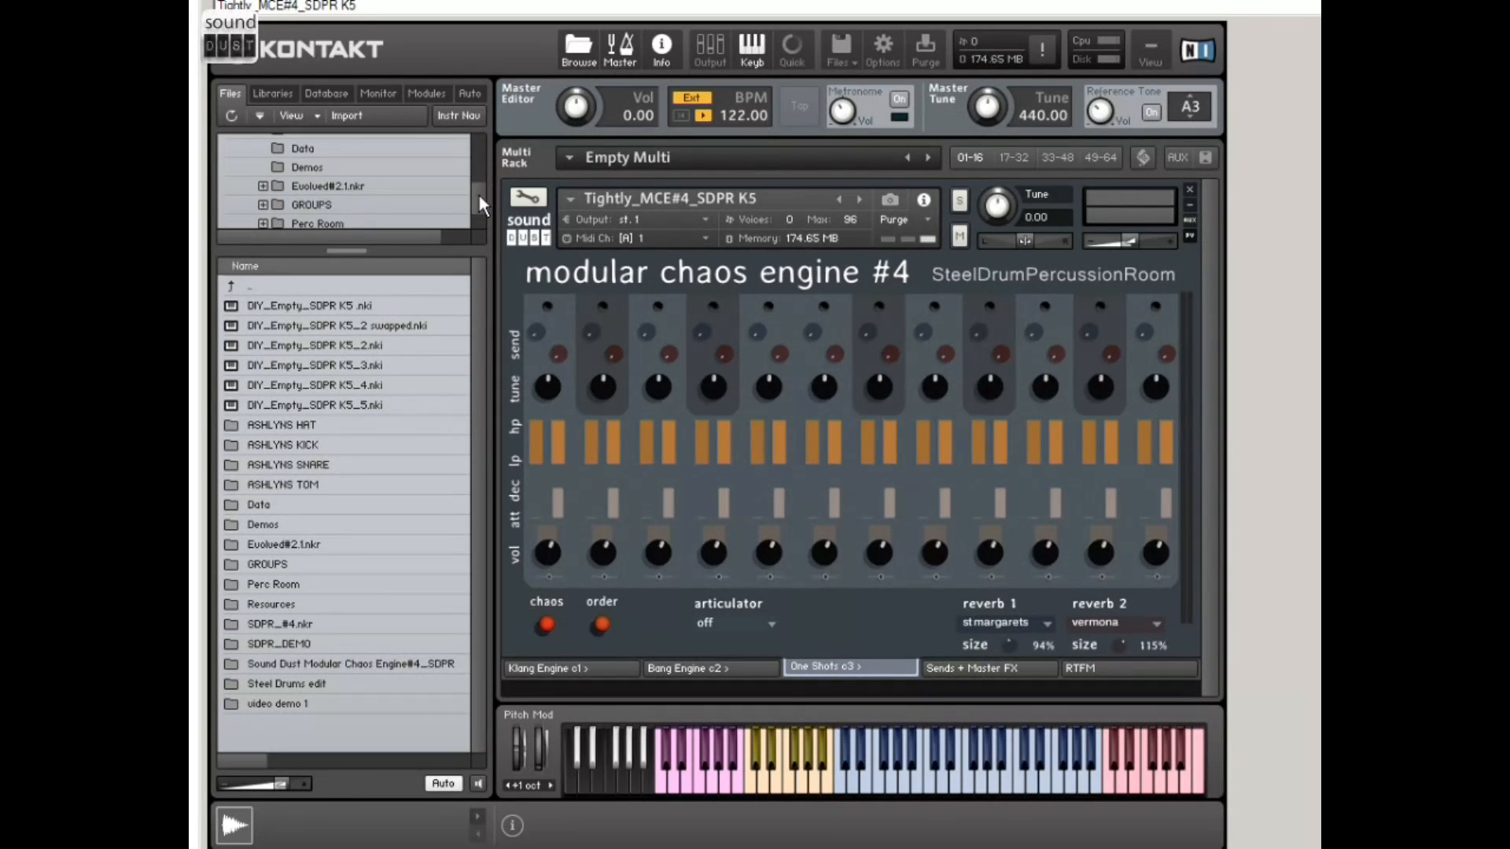
scroll(476, 198, "down", 4)
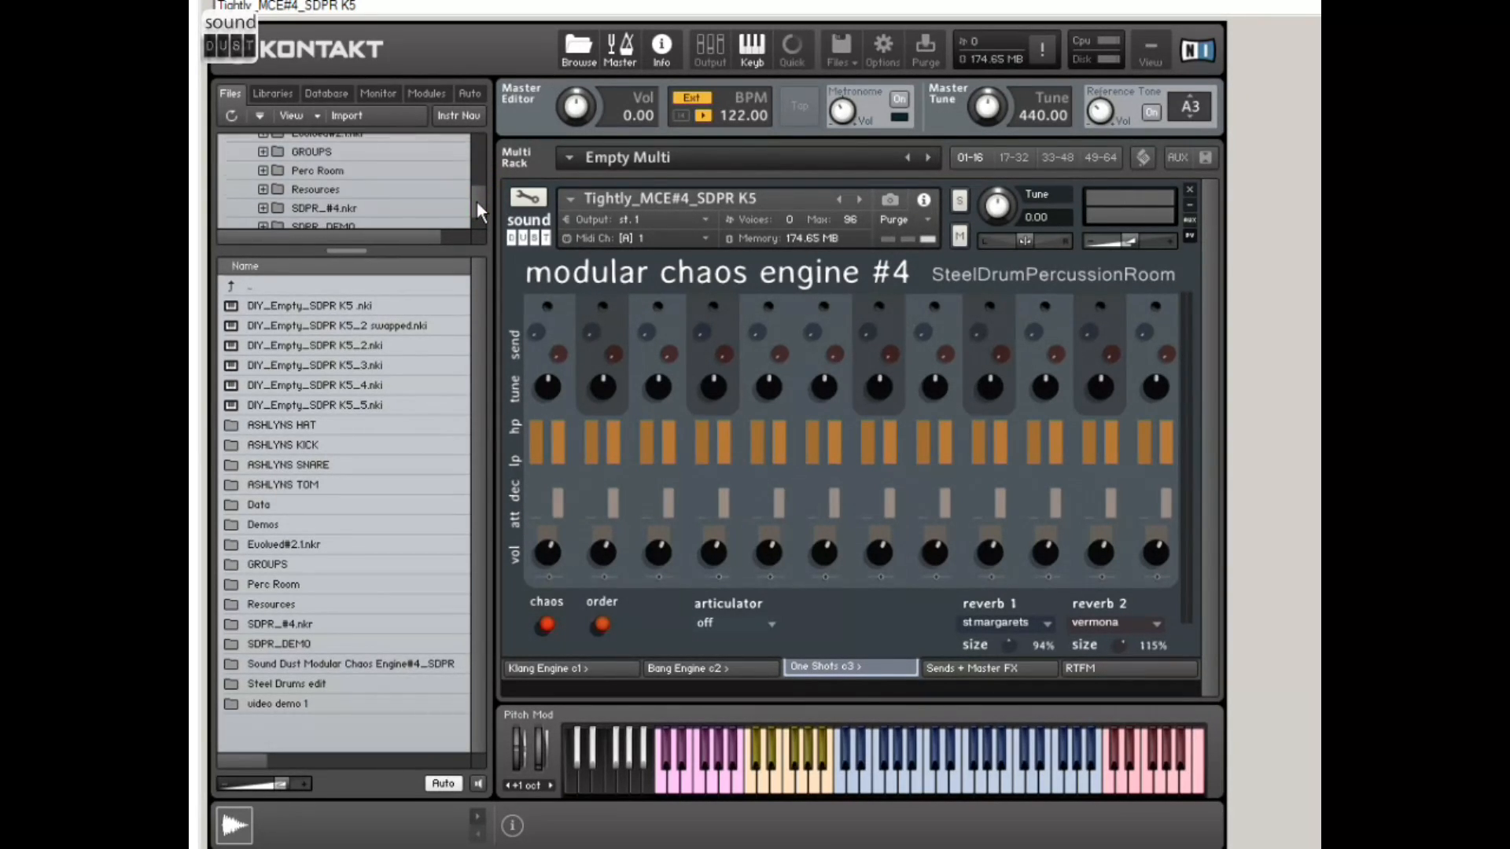
left_click_drag(366, 252, 378, 273)
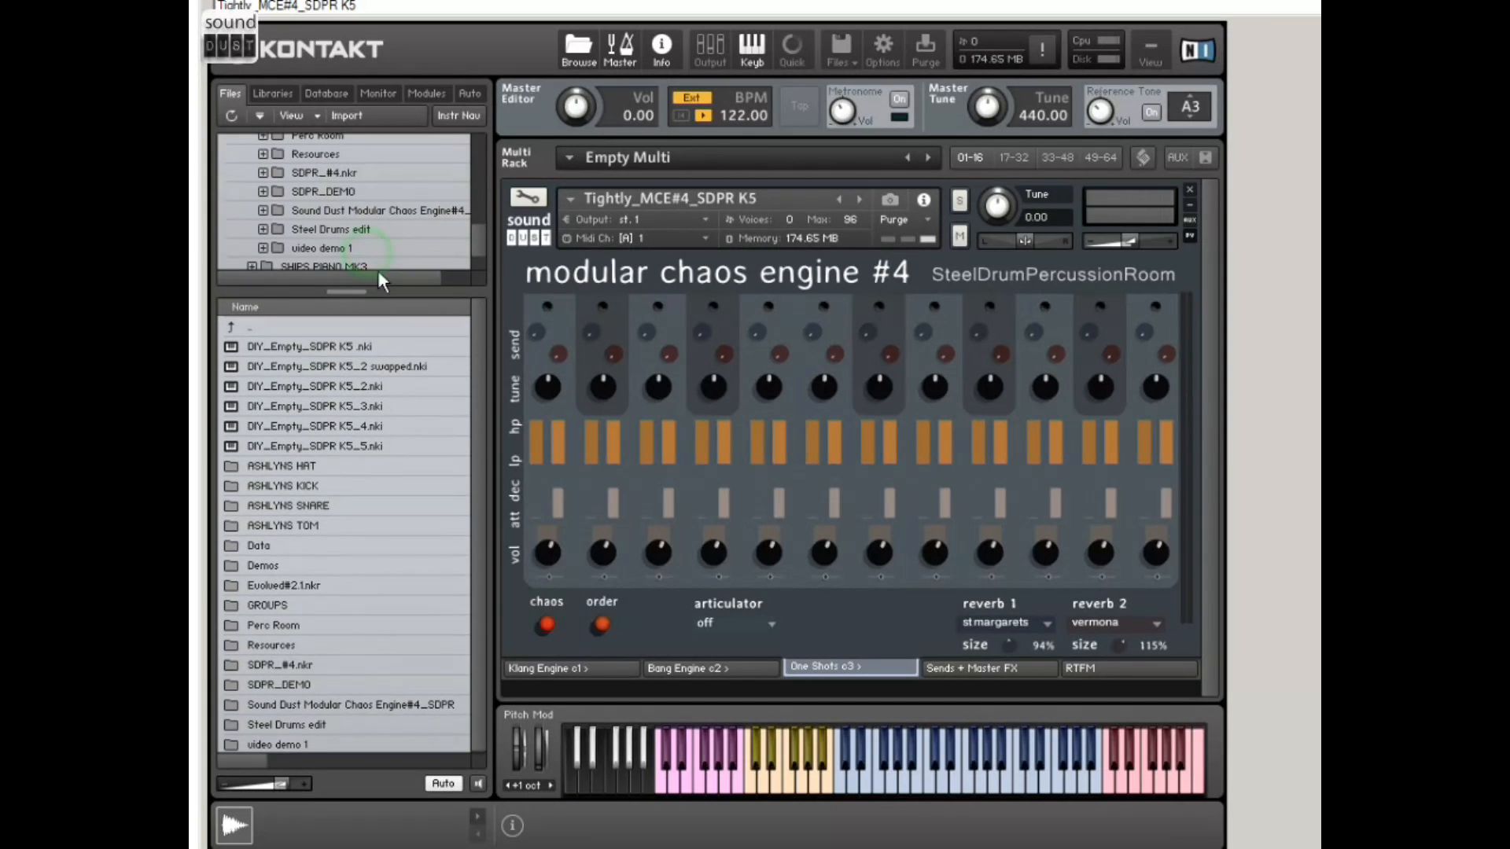
left_click(388, 212)
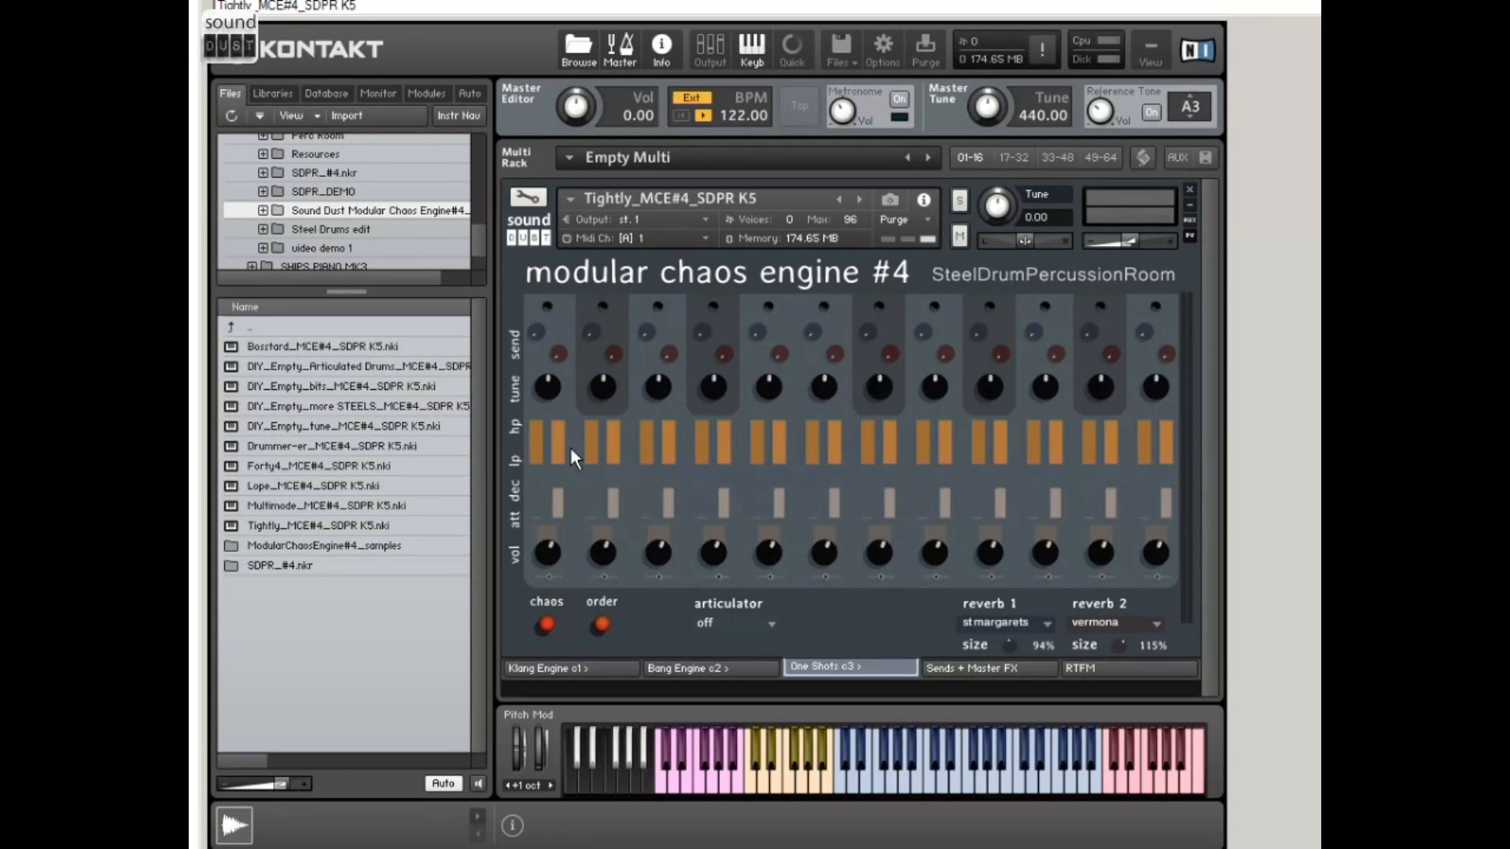
Step: Glance at the Bang Engine, return to One Shots, and try reverb 1 as dirty spring with its size at 147%
left_click(701, 668)
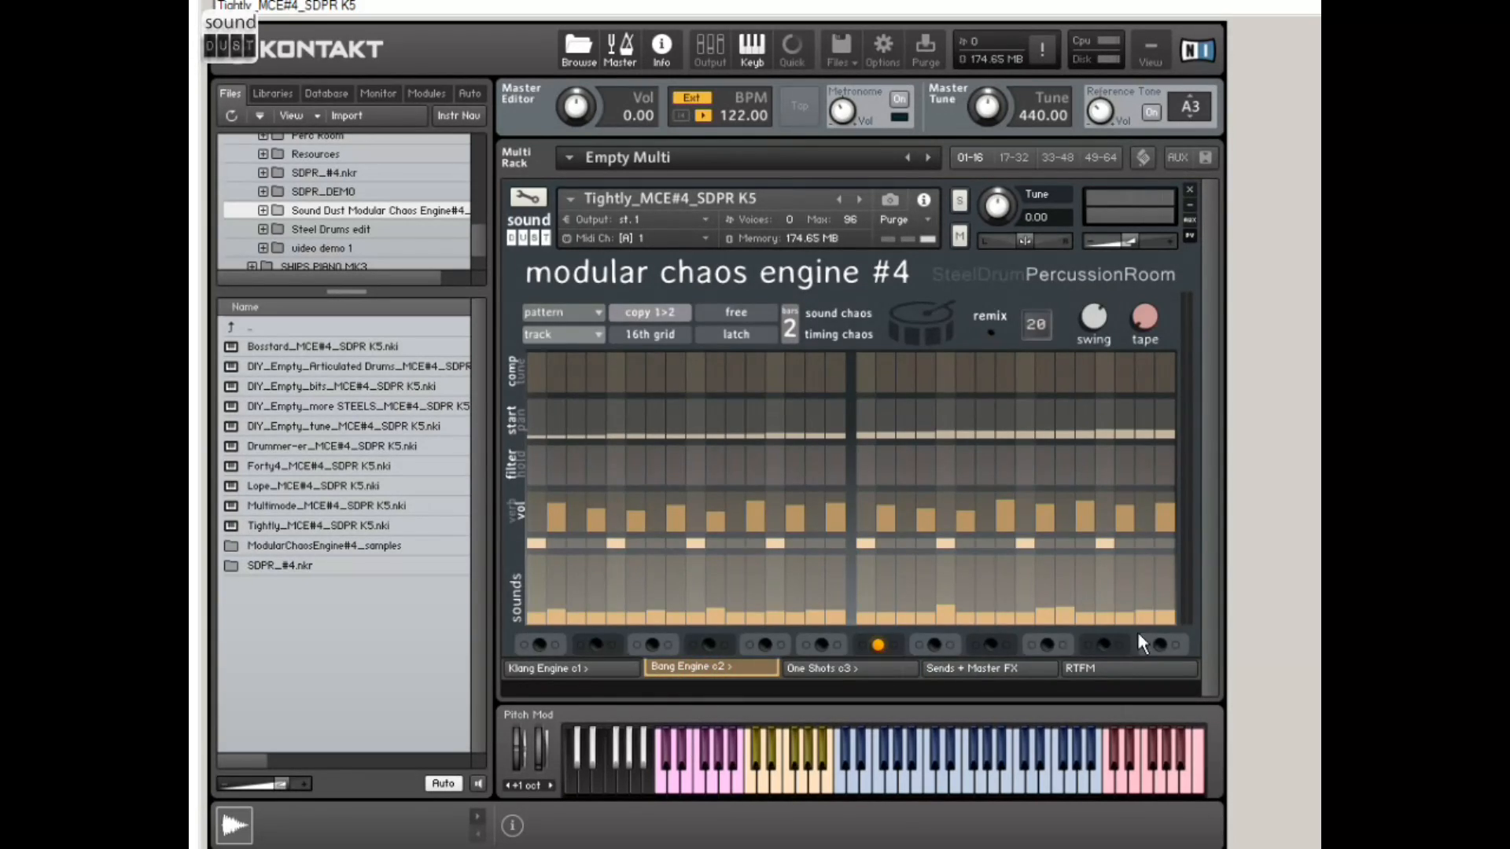
left_click(818, 670)
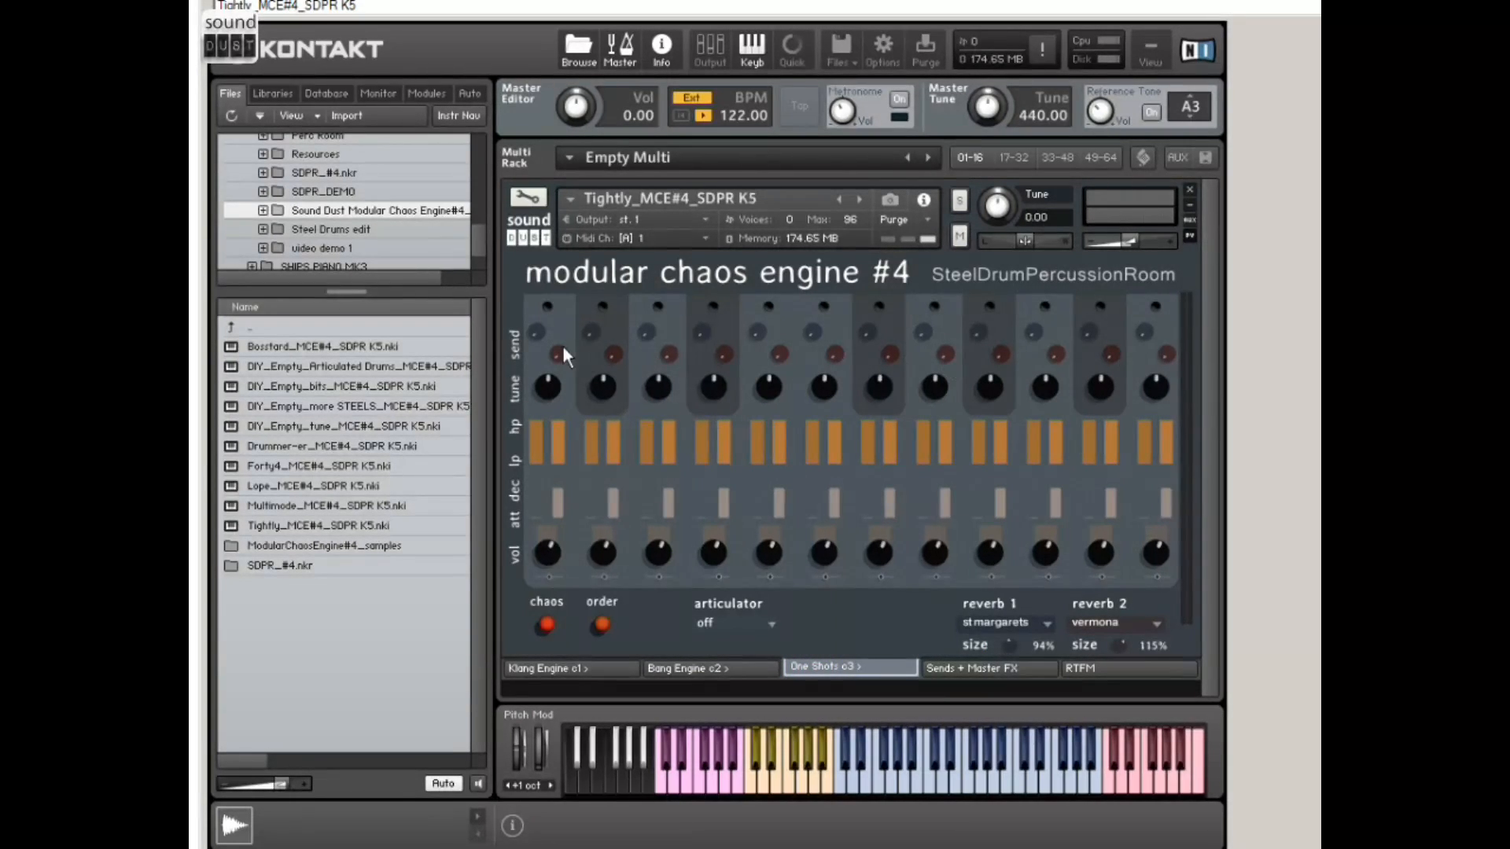
left_click(548, 307)
left_click(1032, 622)
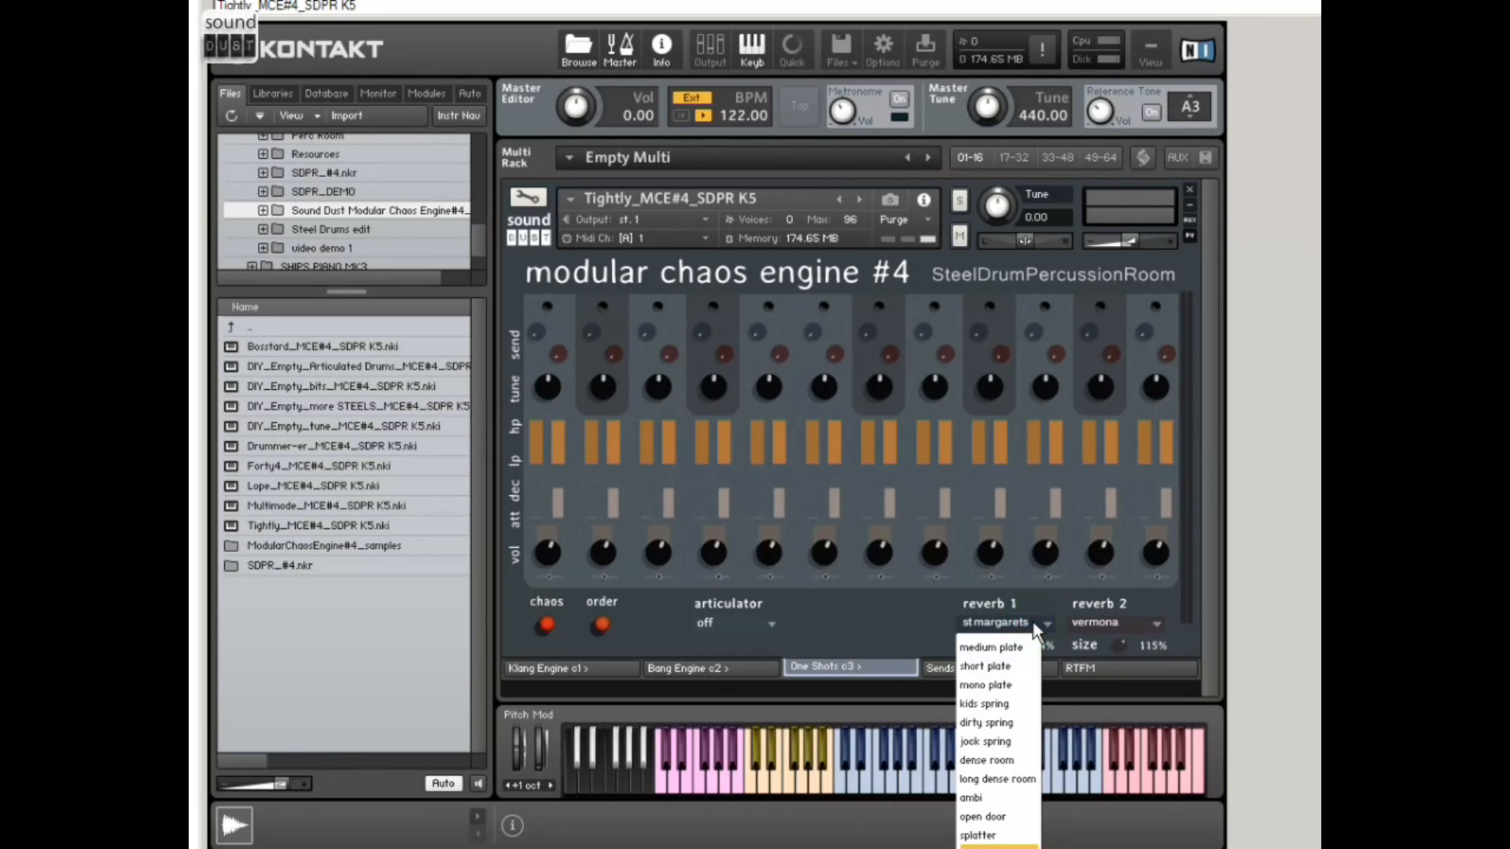
left_click(1011, 722)
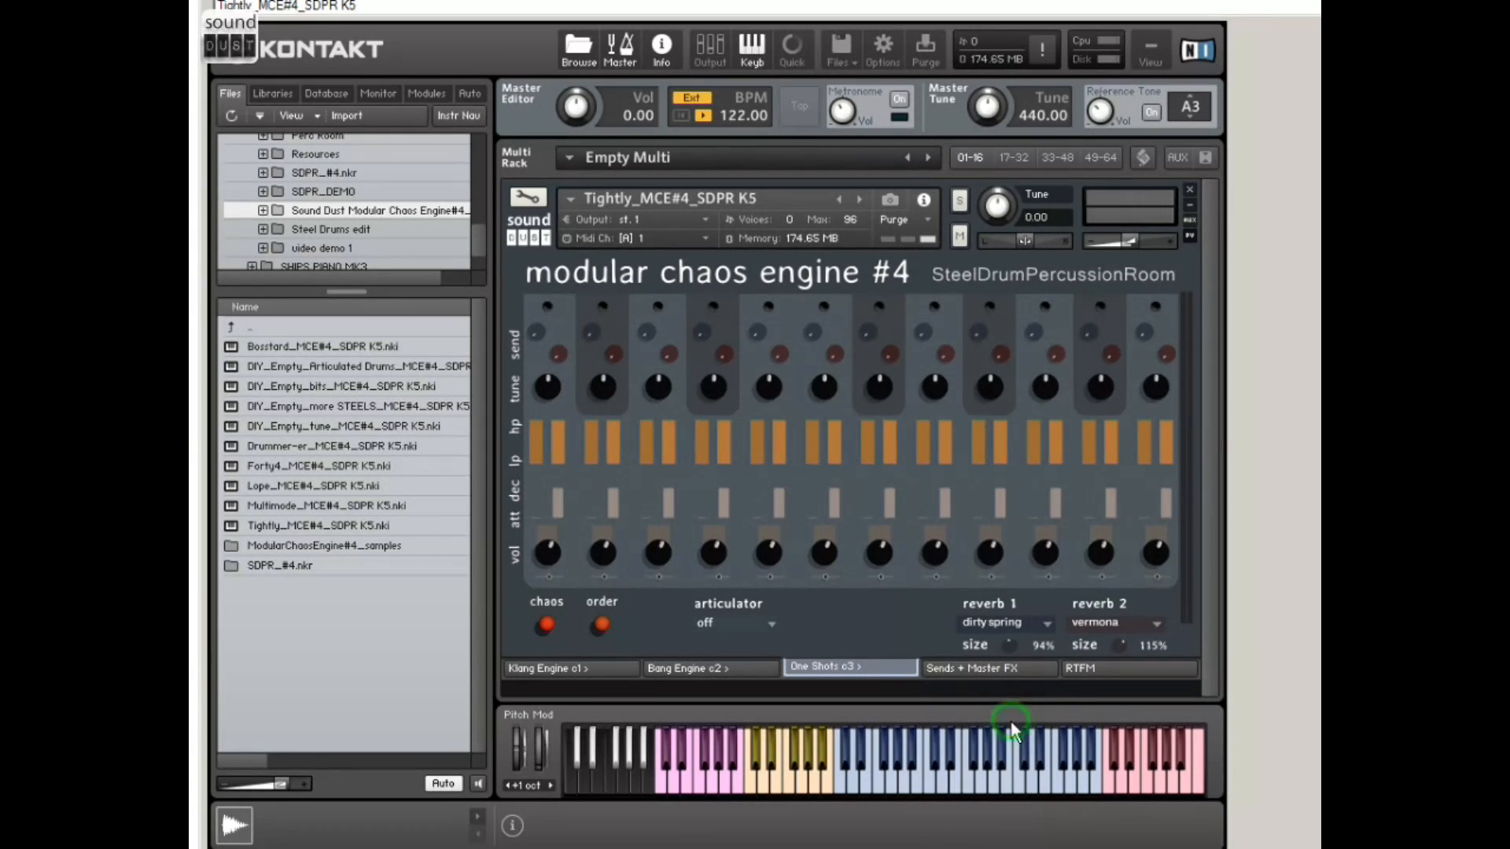
left_click(540, 322)
left_click_drag(1006, 648, 1109, 549)
Step: Set One Shots reverb 1 to splatter at 62% size and reverb 2 to tape hall
left_click(1013, 623)
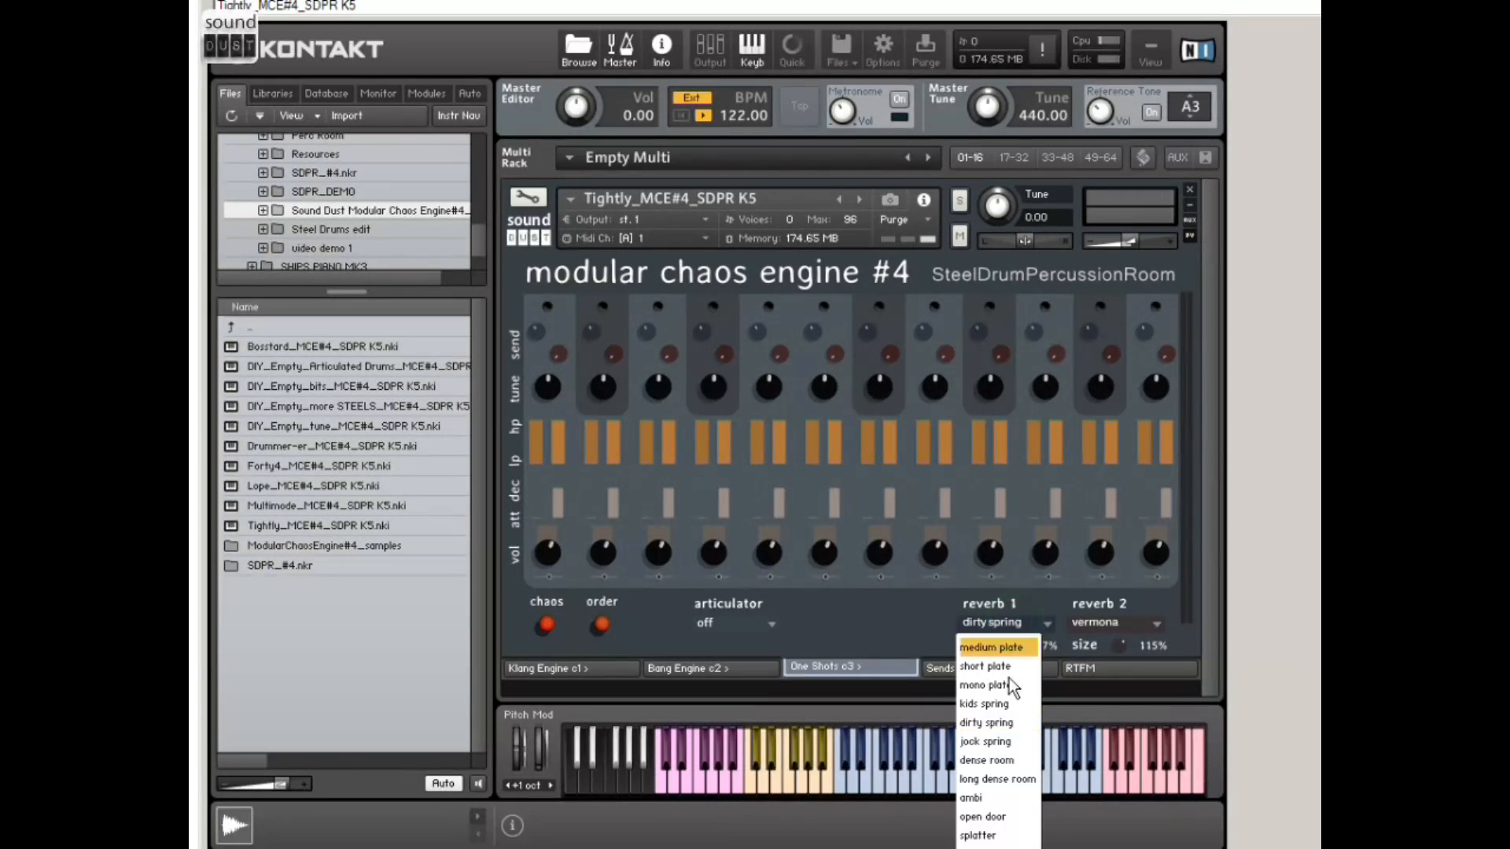
left_click(1015, 821)
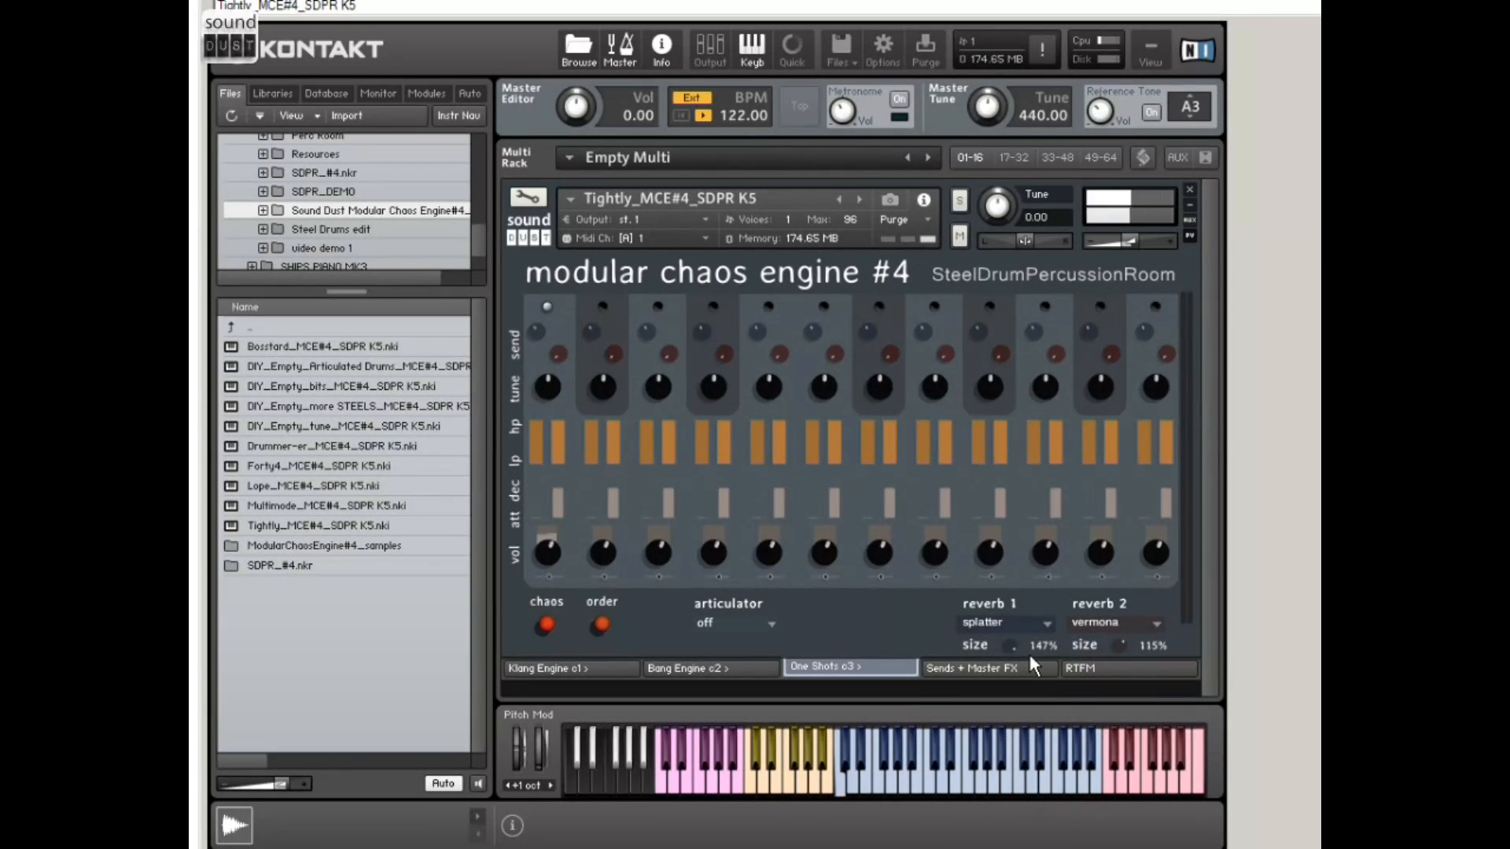
left_click_drag(1012, 649, 902, 756)
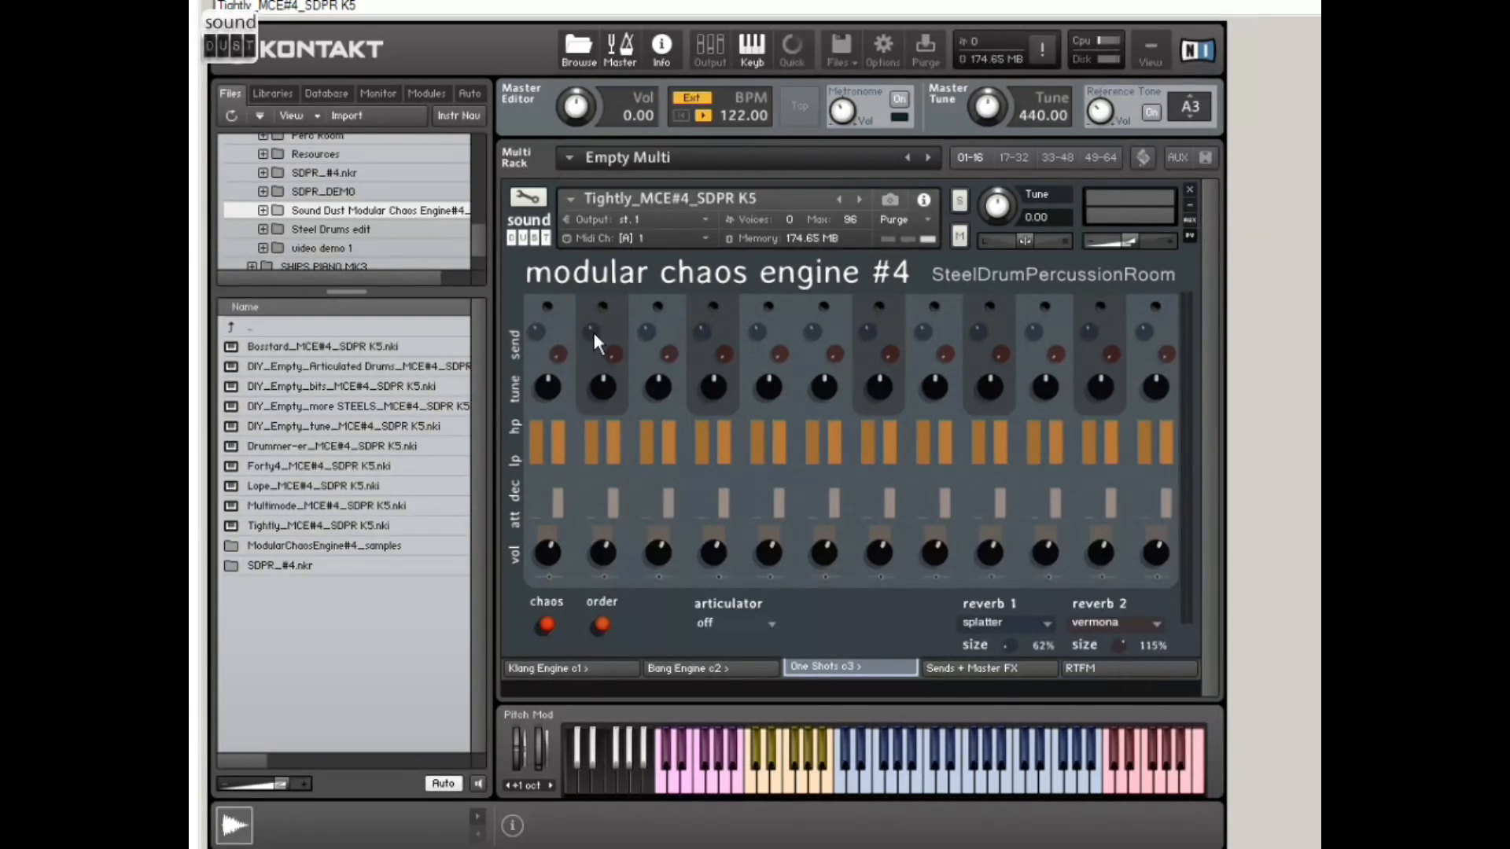
left_click(1109, 624)
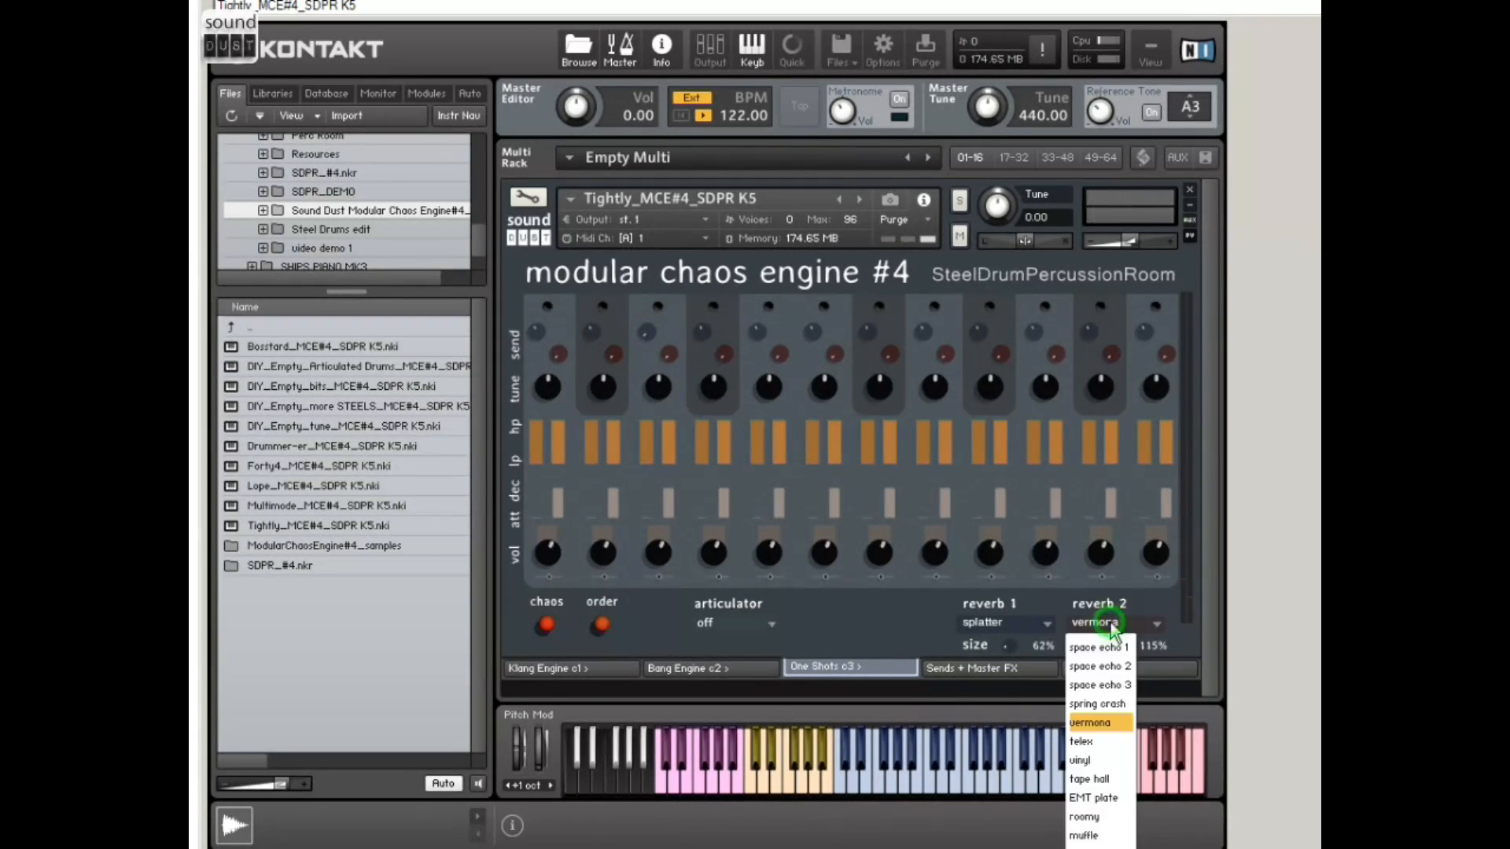
left_click(1117, 779)
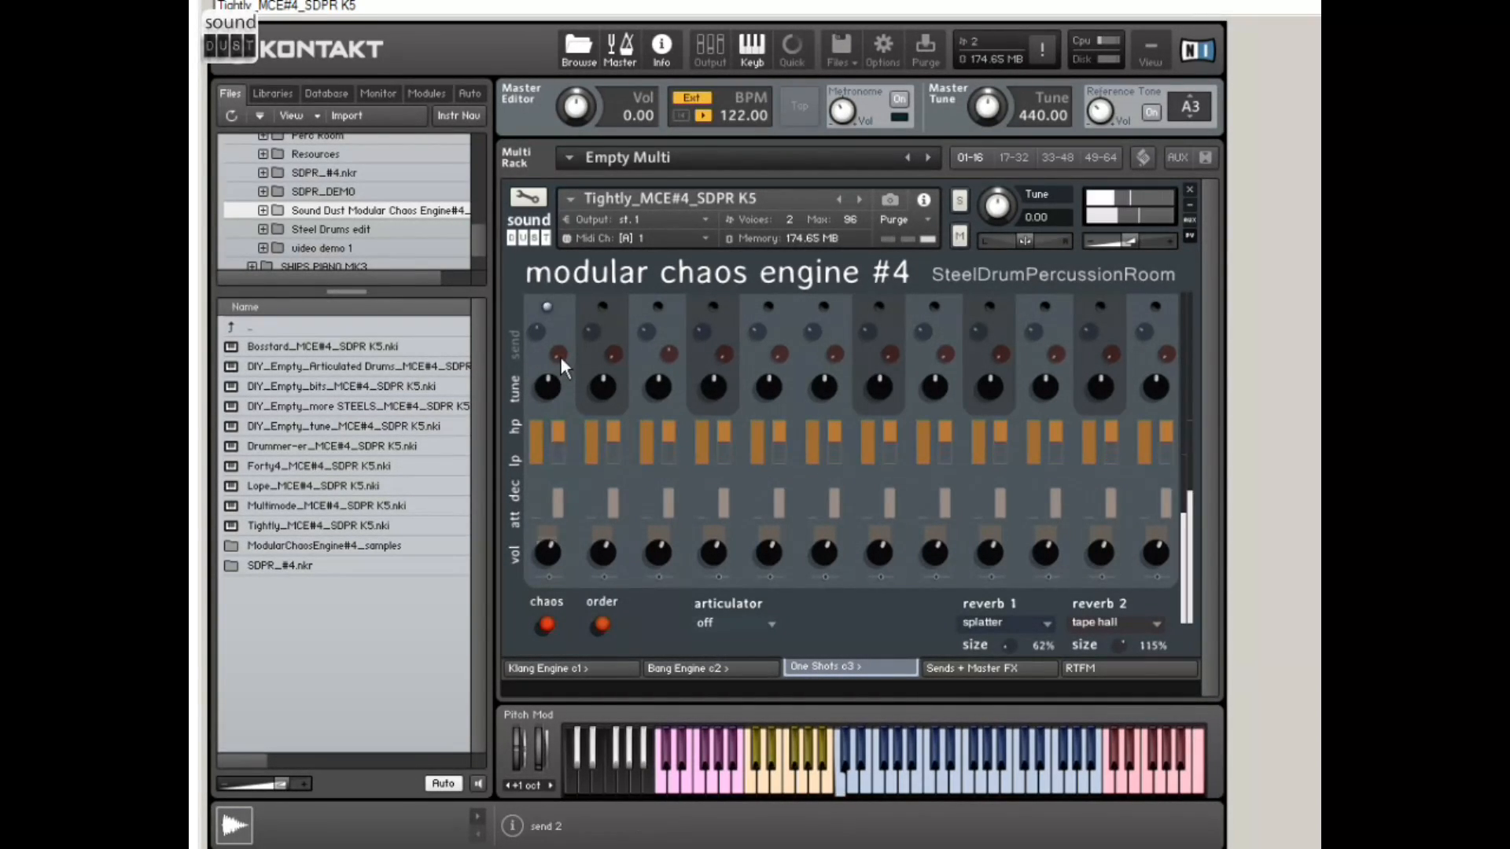
Step: Try out the high-pass filter, tuning, attack and volume settings on the first one-shot sound
left_click(536, 445)
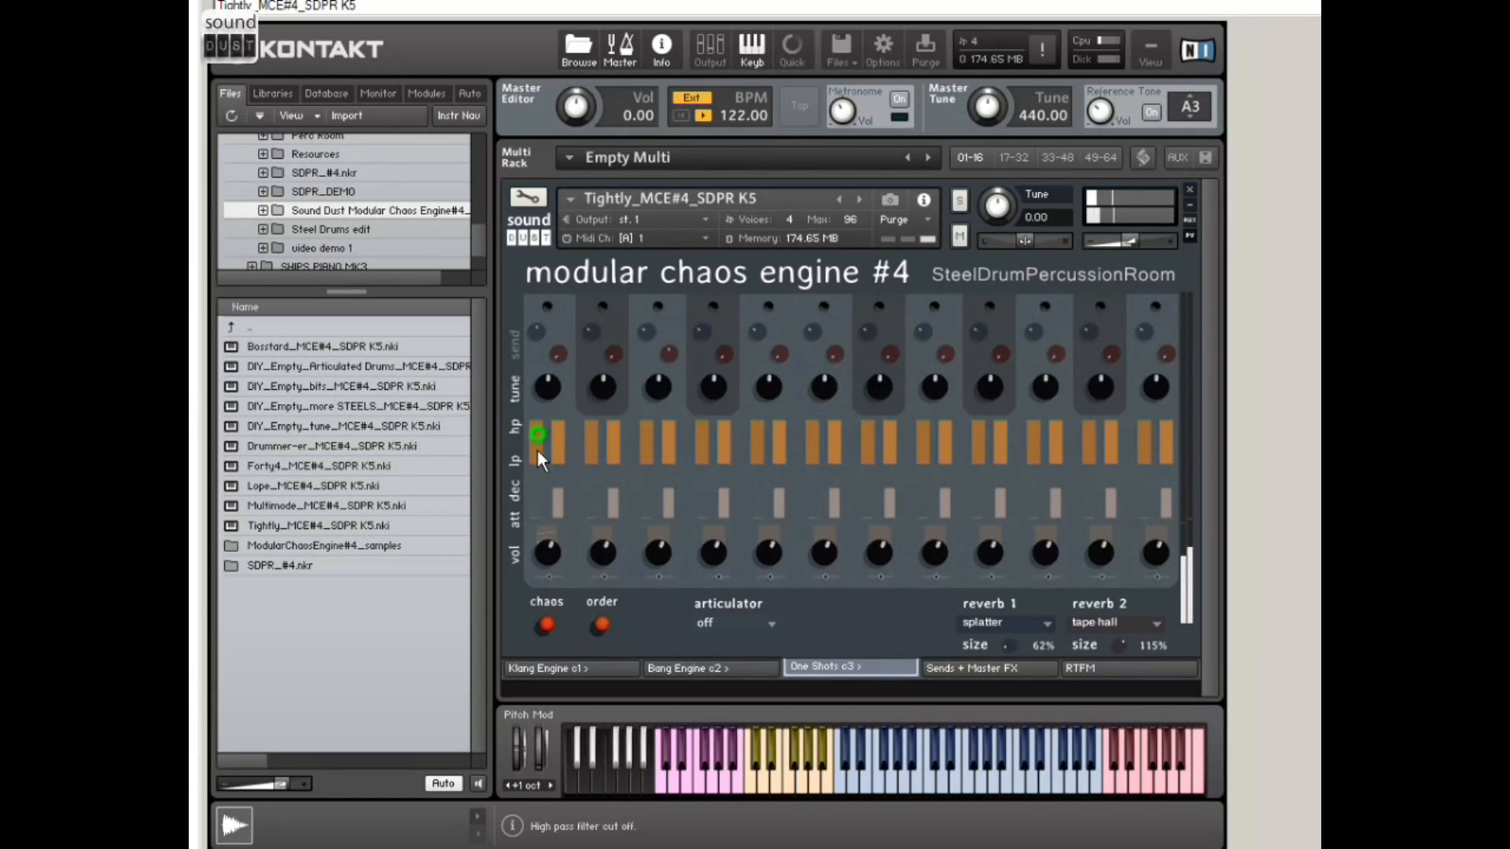
left_click_drag(543, 526, 544, 442)
mouse_move(552, 388)
left_mouse_down()
mouse_move(554, 354)
mouse_move(559, 417)
mouse_move(560, 390)
left_mouse_up()
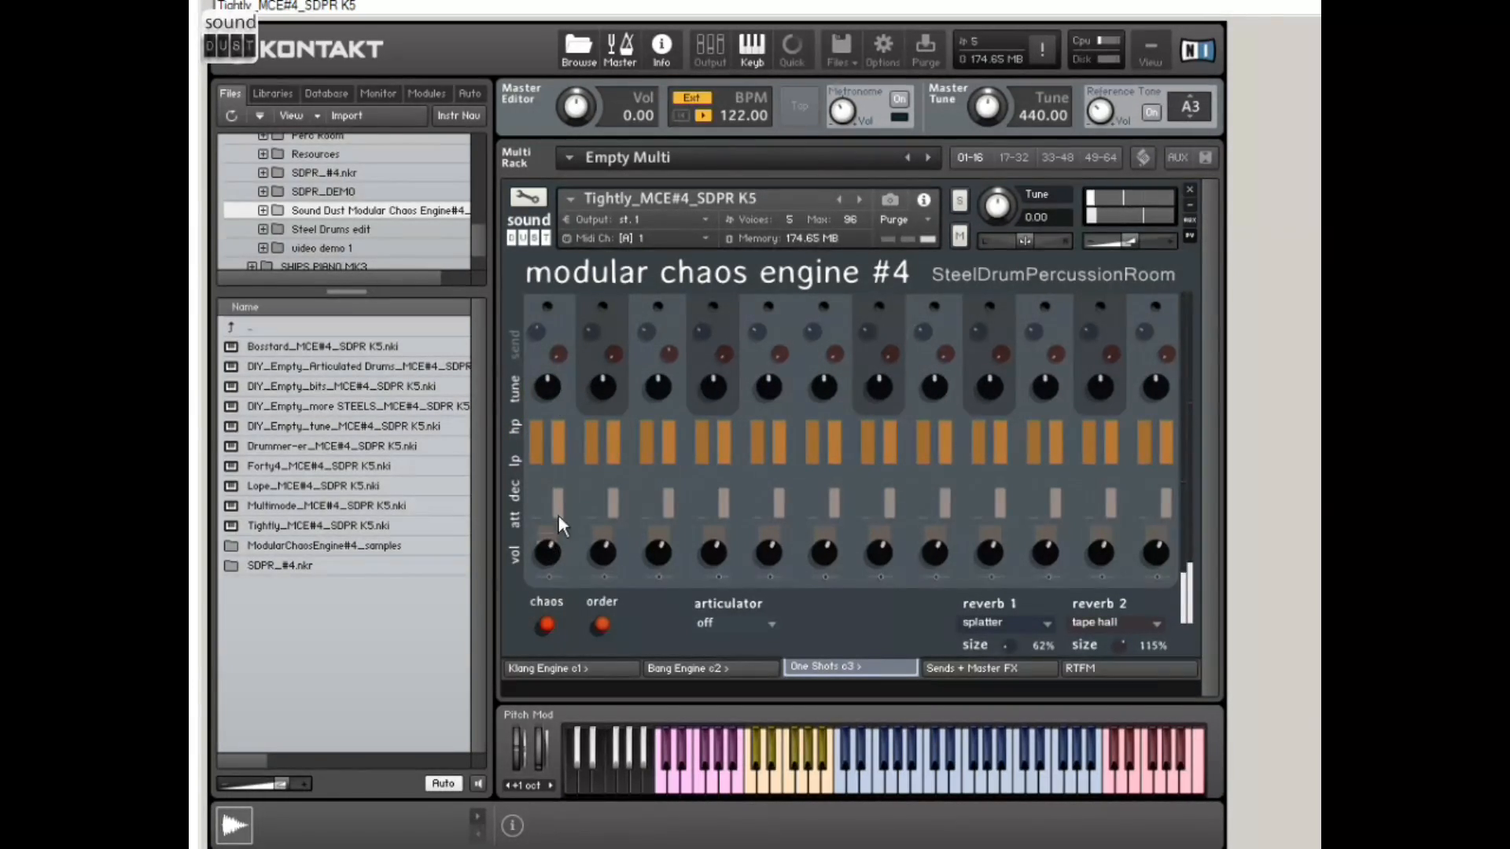
left_click_drag(535, 513, 536, 428)
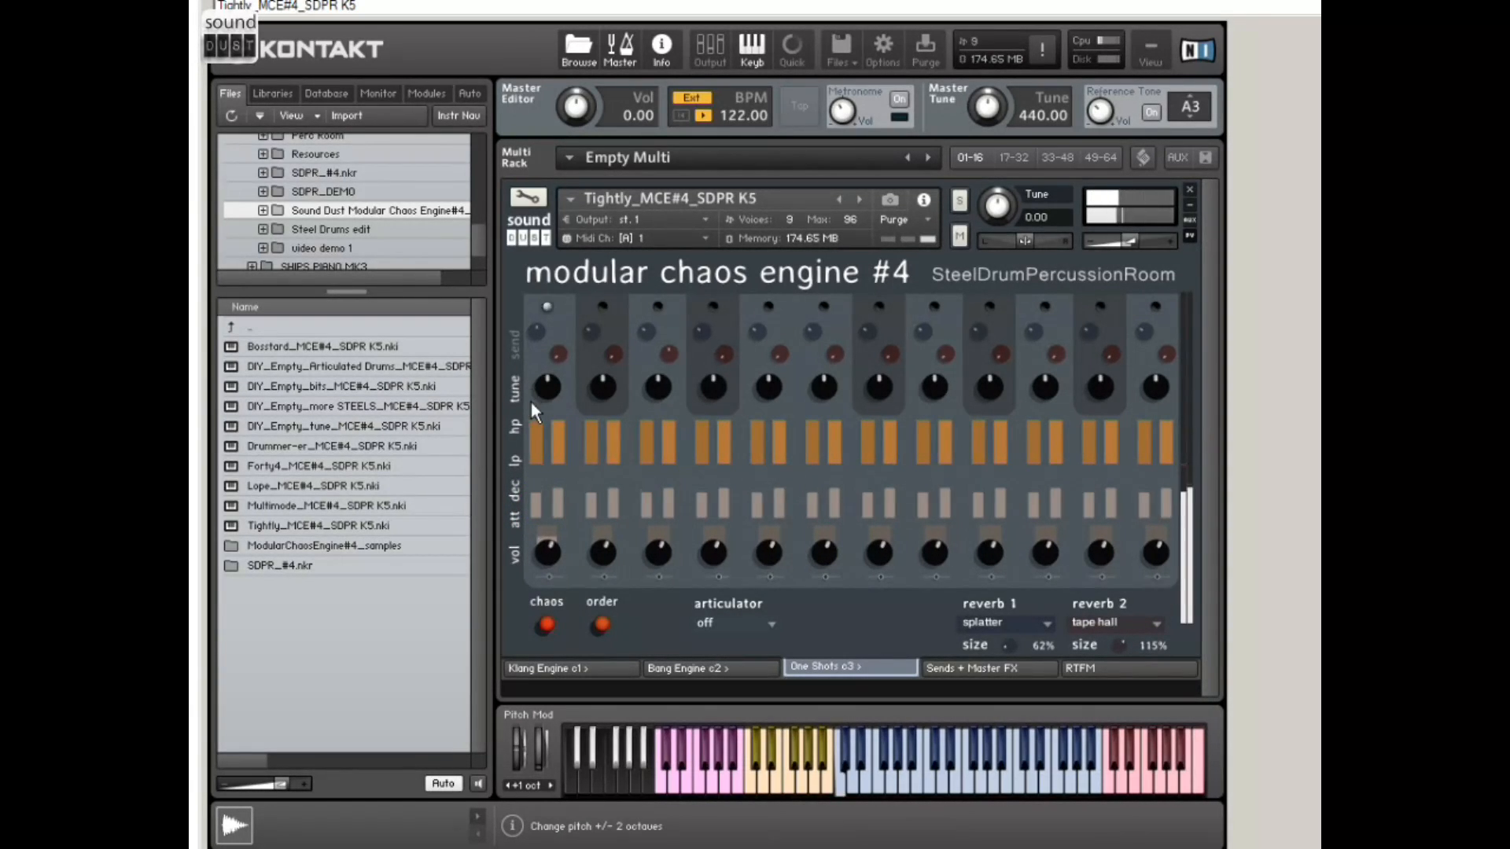
mouse_move(537, 492)
left_mouse_down()
mouse_move(551, 547)
mouse_move(565, 492)
mouse_move(557, 551)
mouse_move(559, 498)
left_mouse_up()
left_click_drag(548, 552, 547, 563)
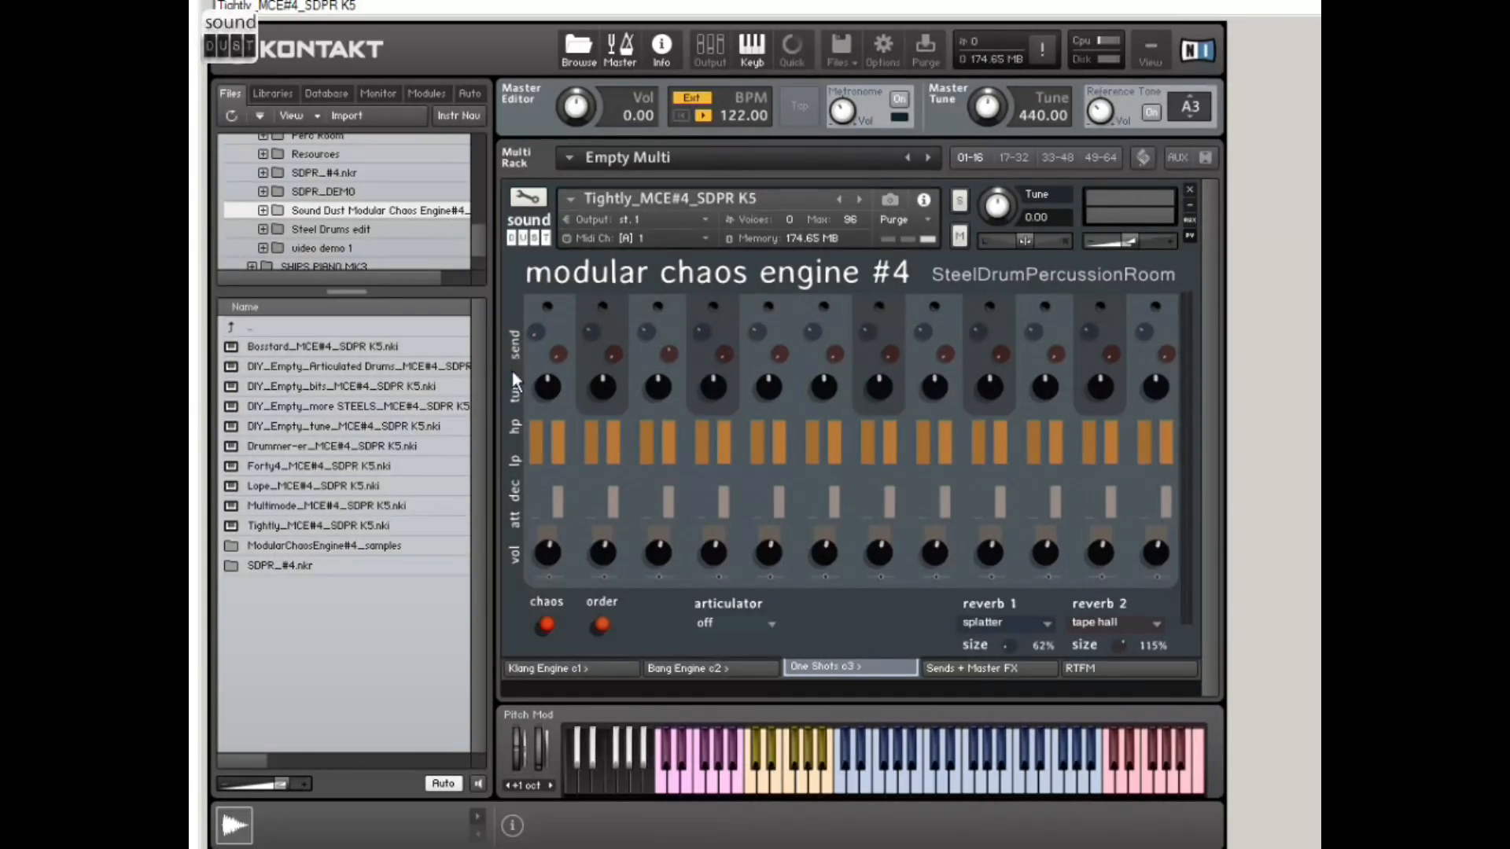
Step: Randomise the one-shot settings with chaos and restore them with order, then apply chaos three more times and restore order again
left_click(545, 625)
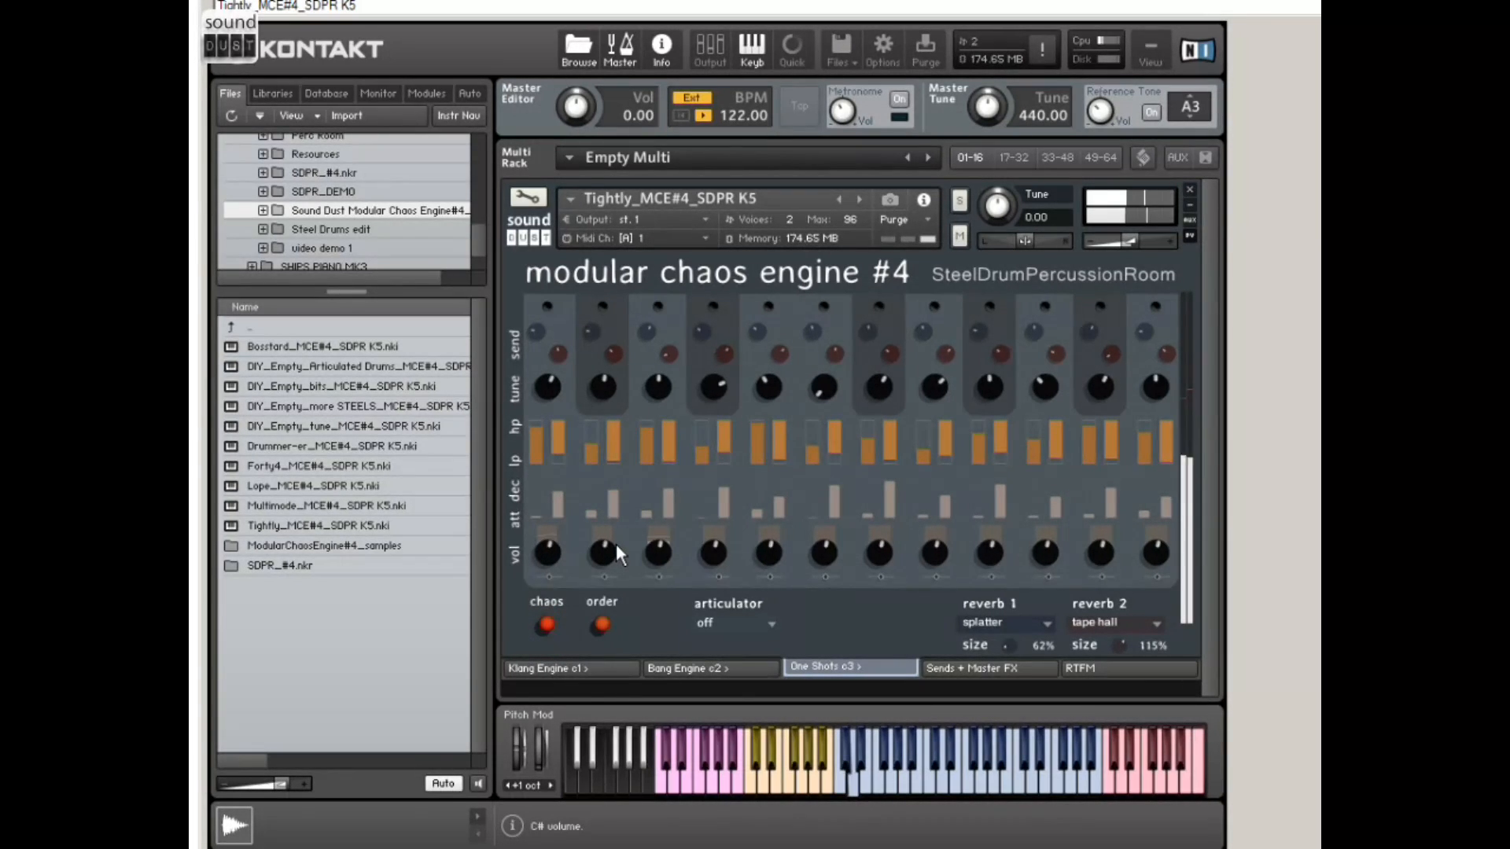
left_click(602, 624)
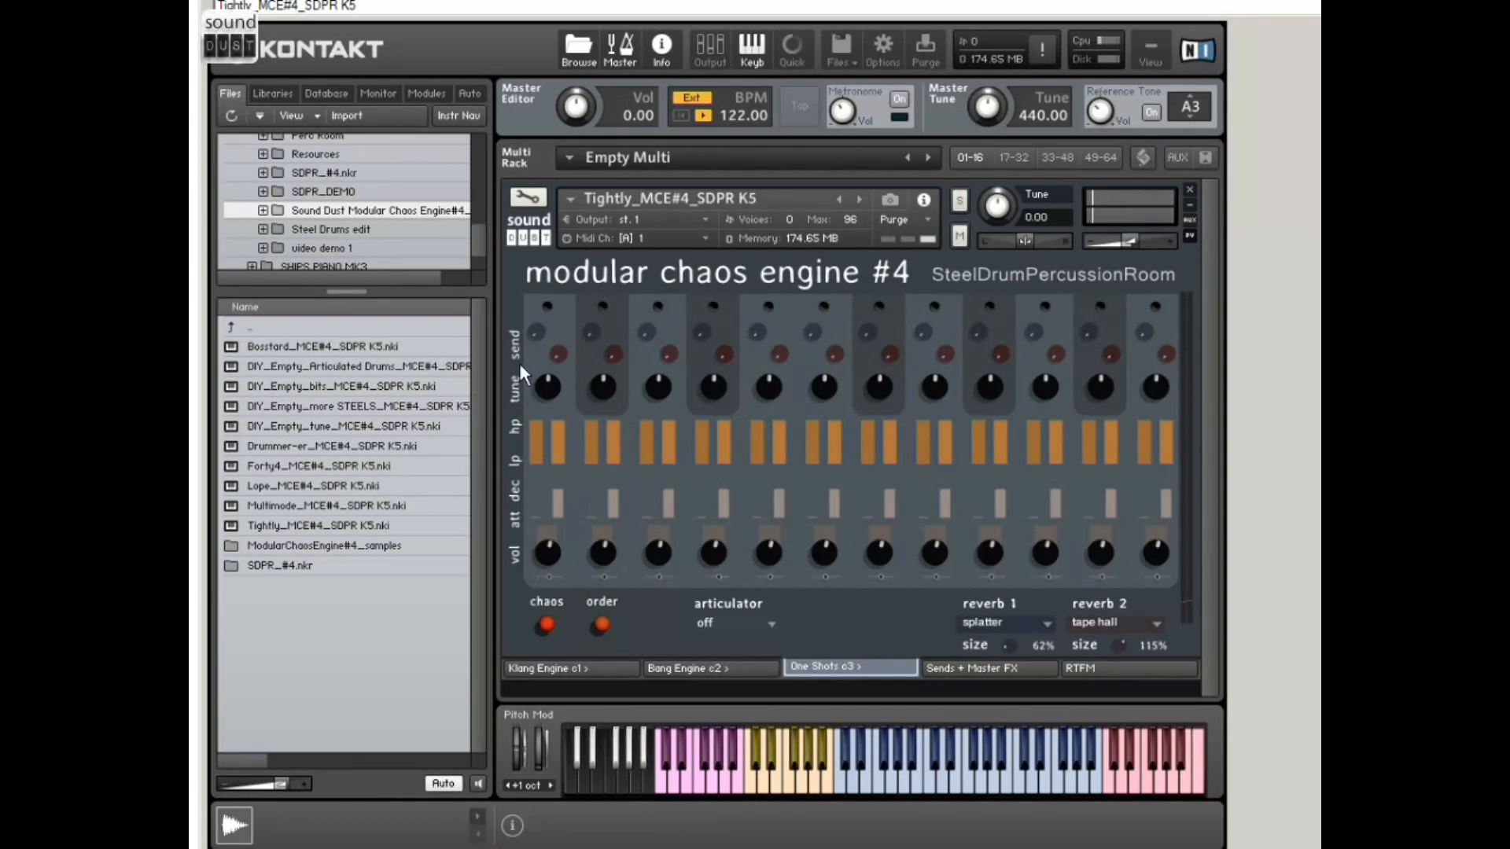
left_click(548, 624)
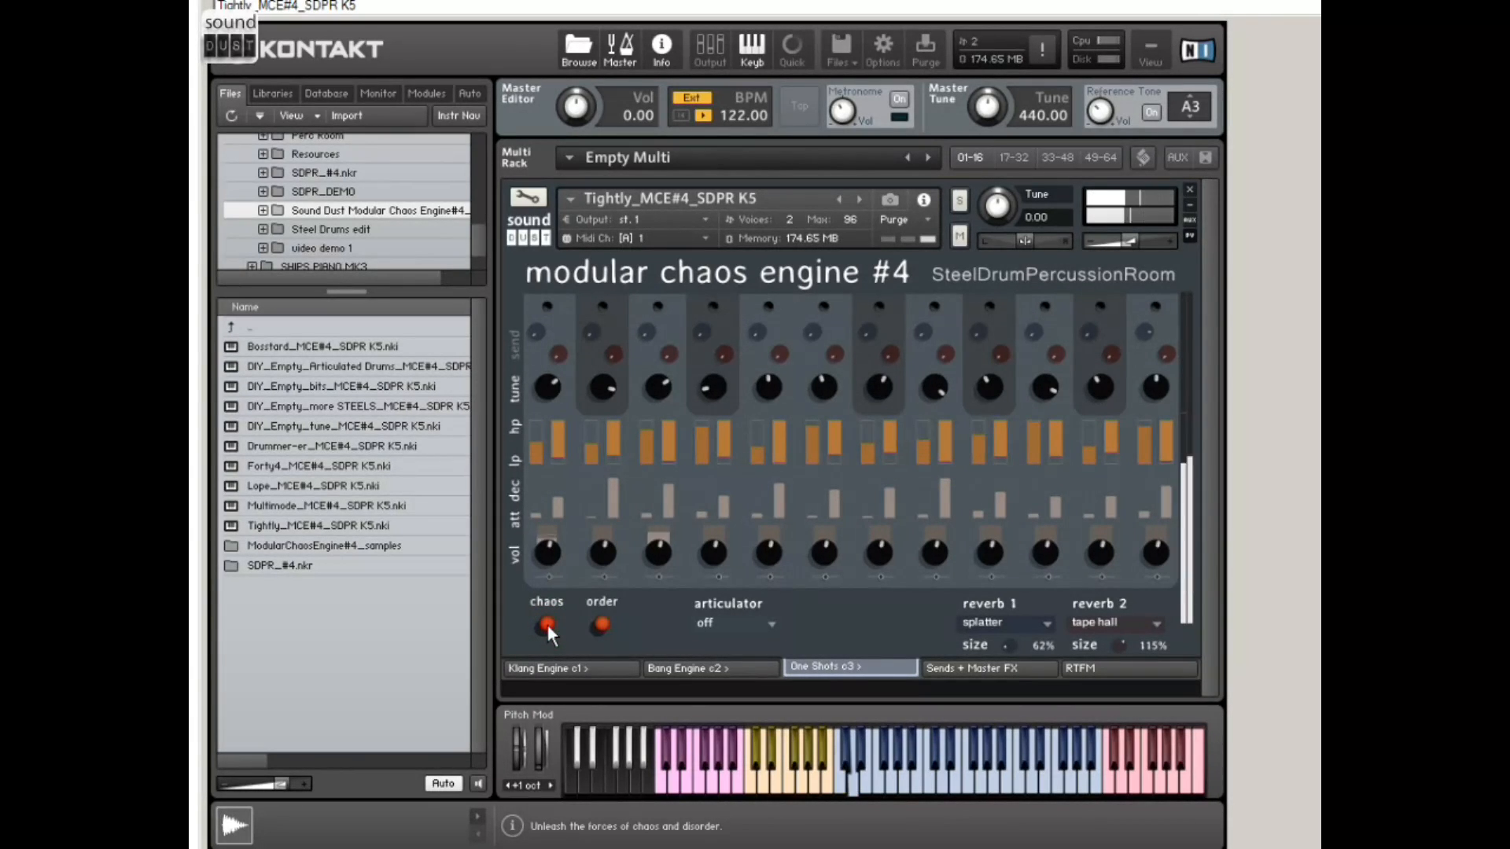
left_click(548, 628)
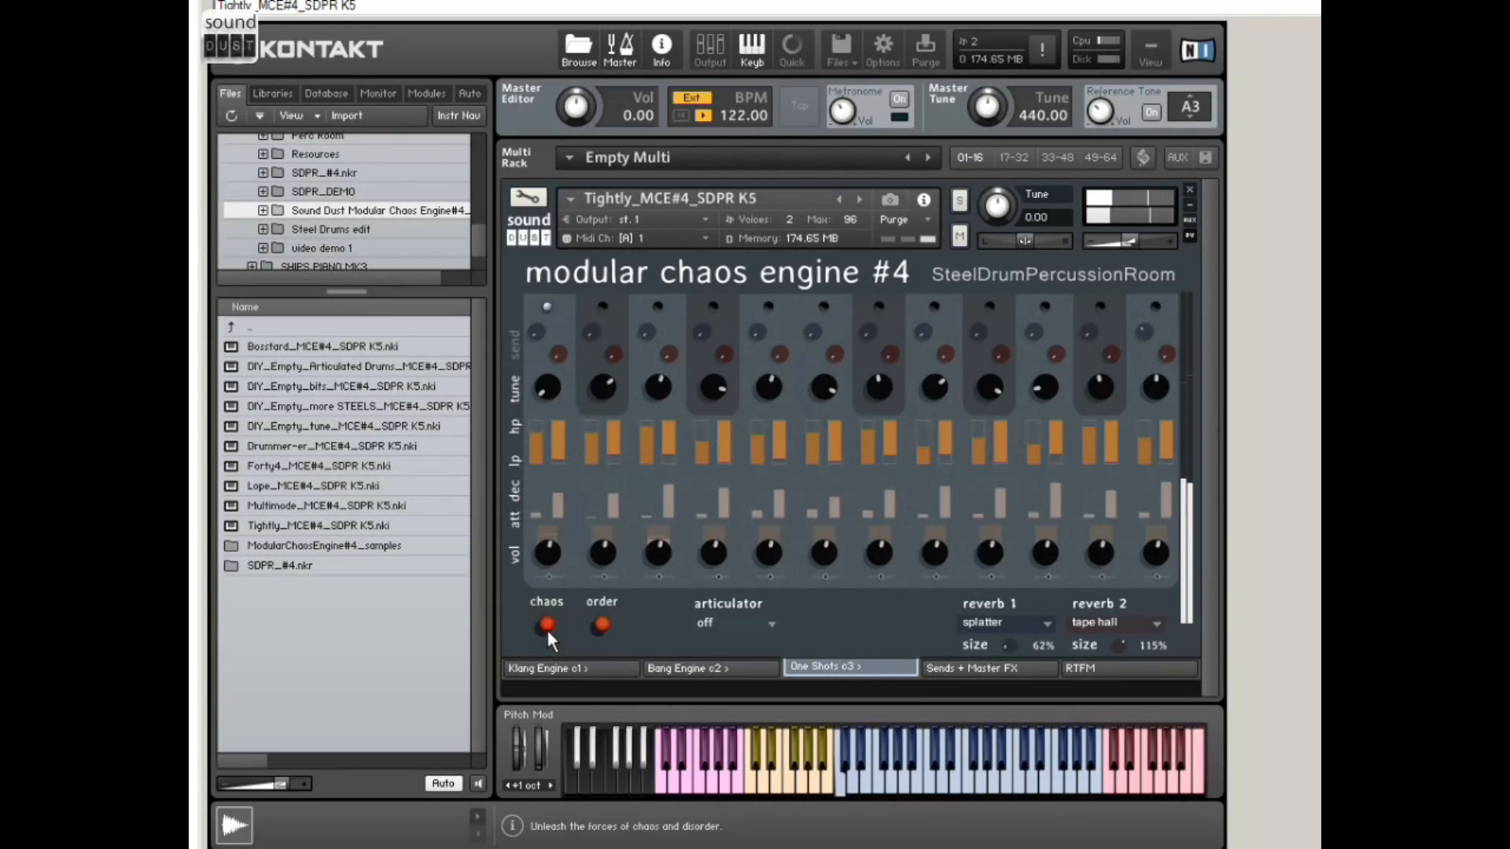
left_click(549, 629)
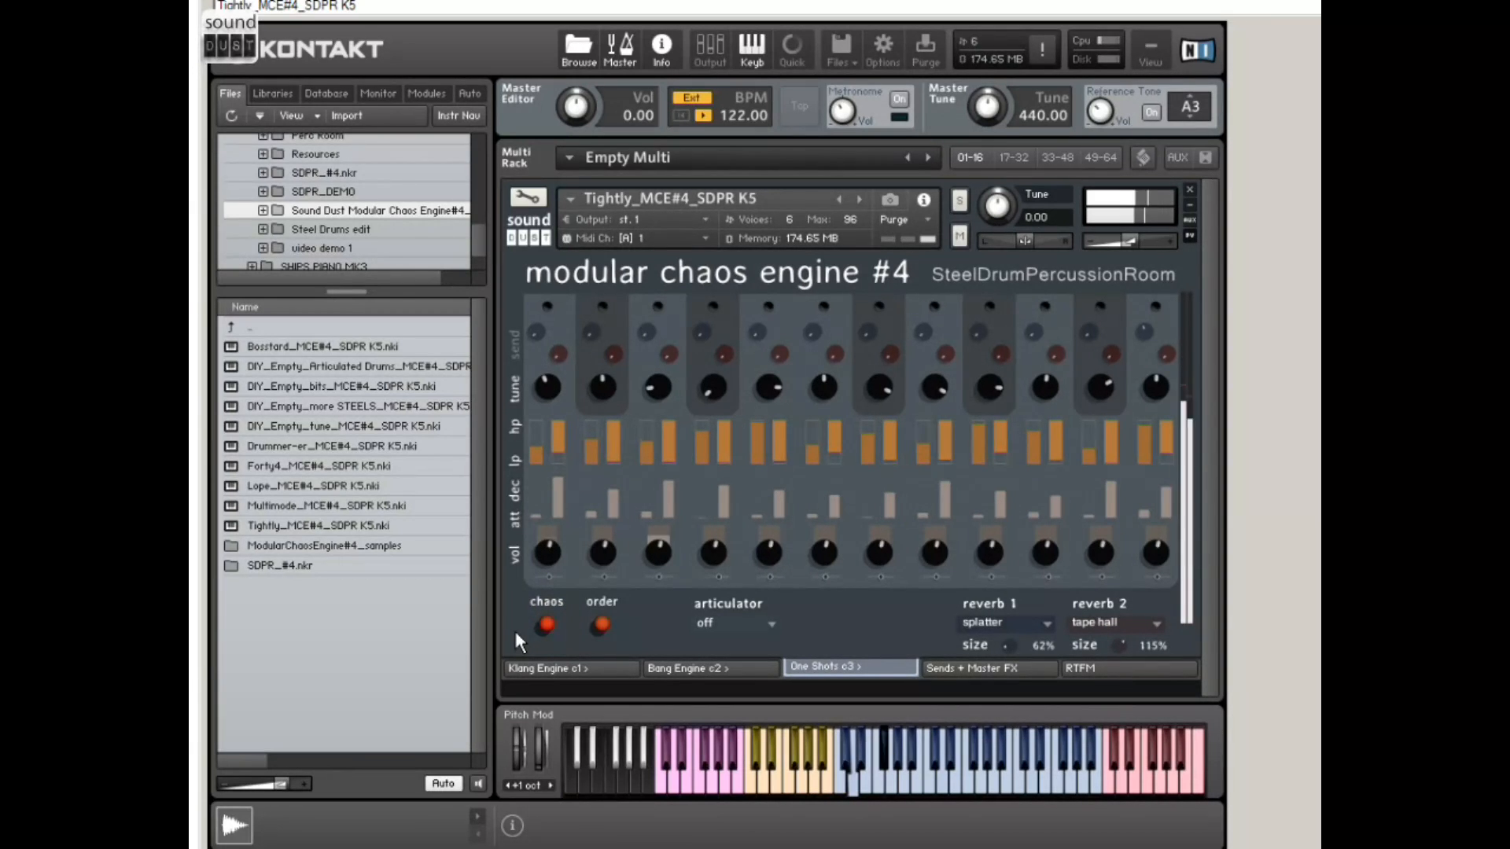
left_click(603, 624)
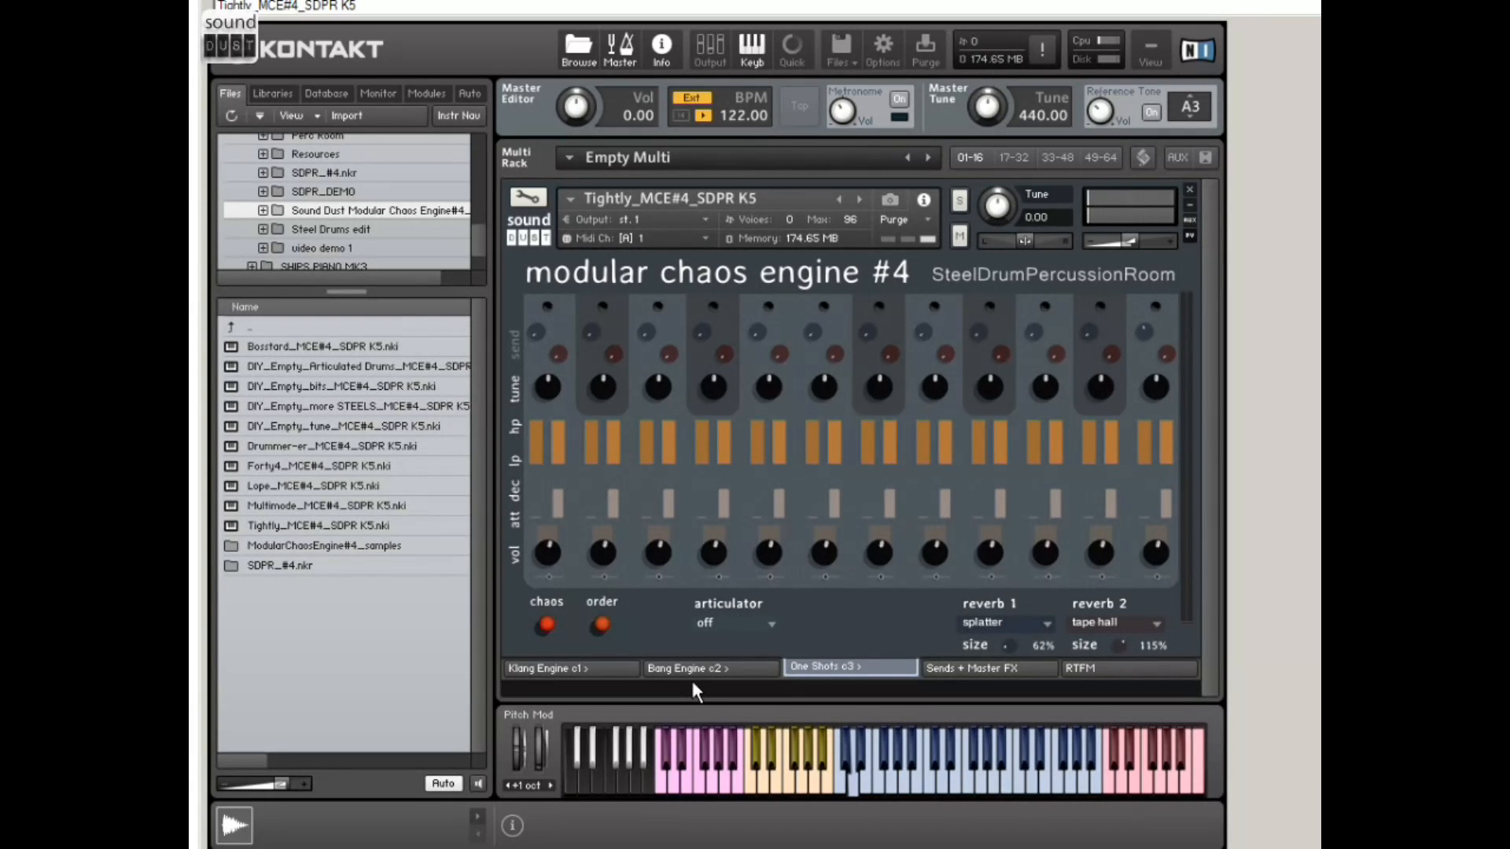
Step: Browse the articulator options for the one shots and try the drag articulation
left_click(756, 624)
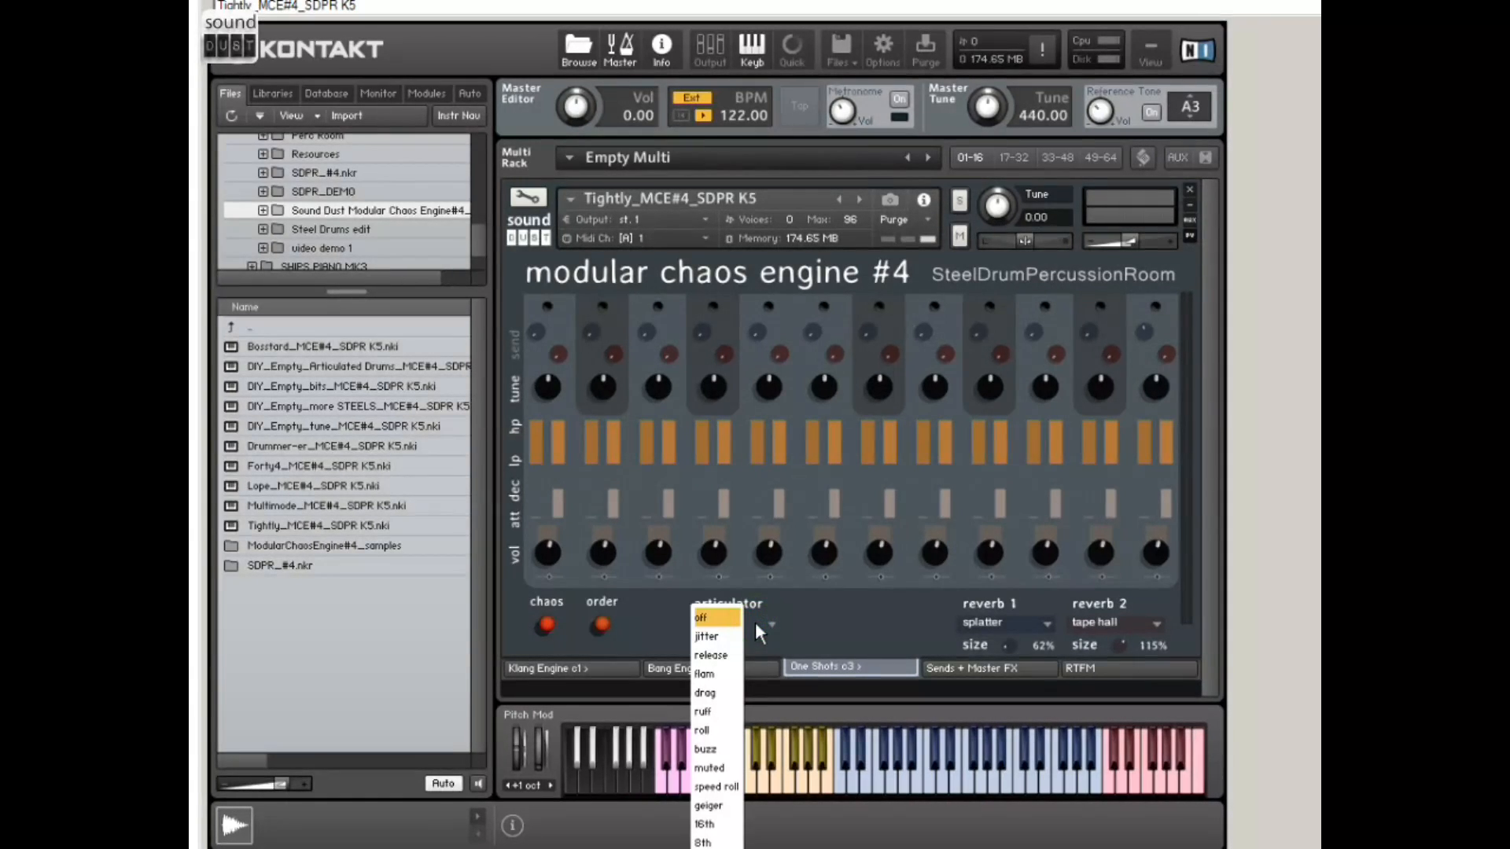
left_click(843, 607)
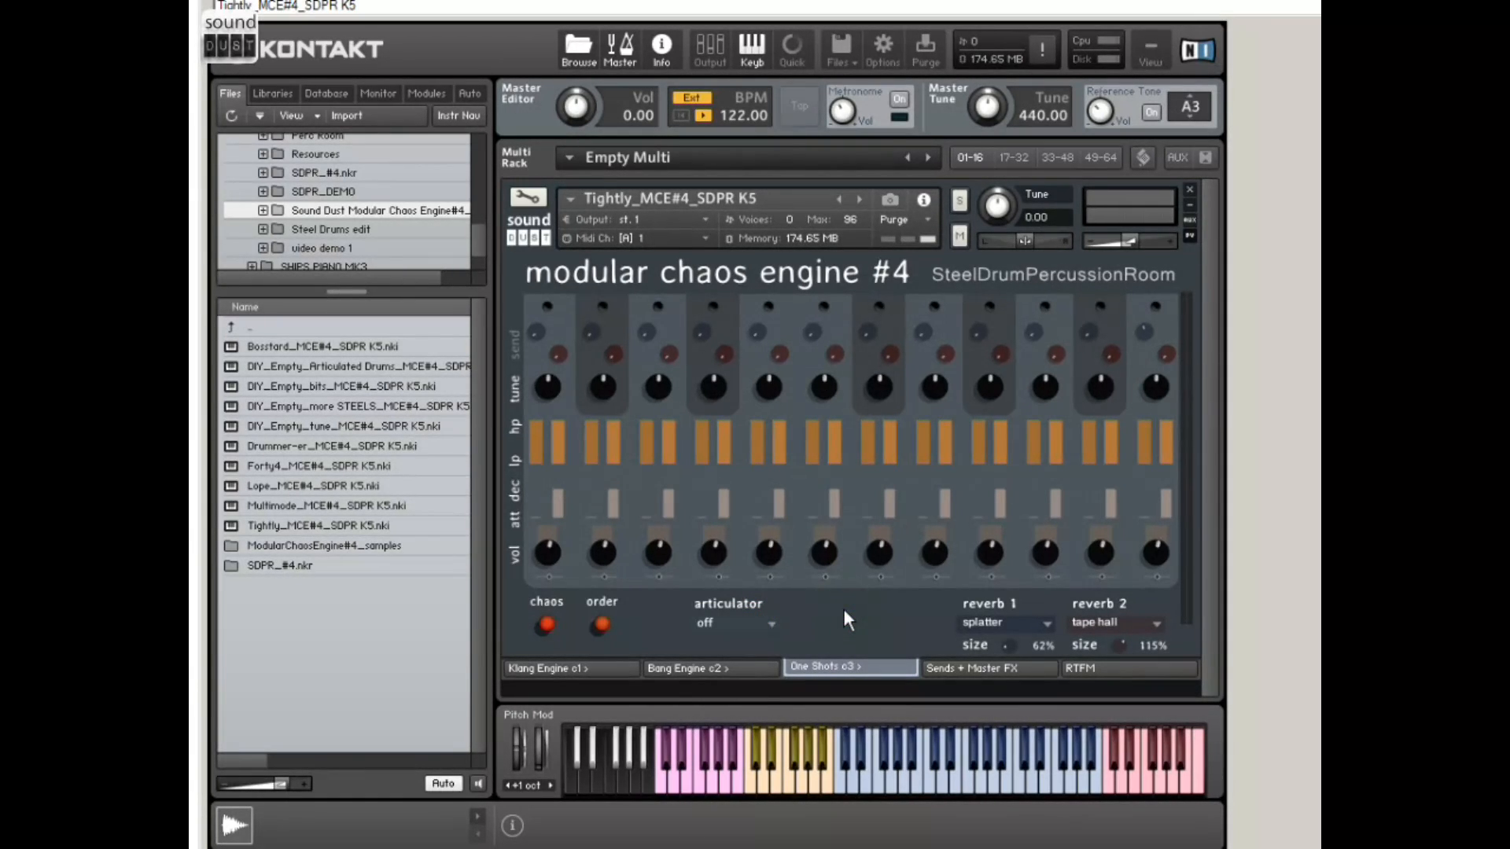
left_click(772, 624)
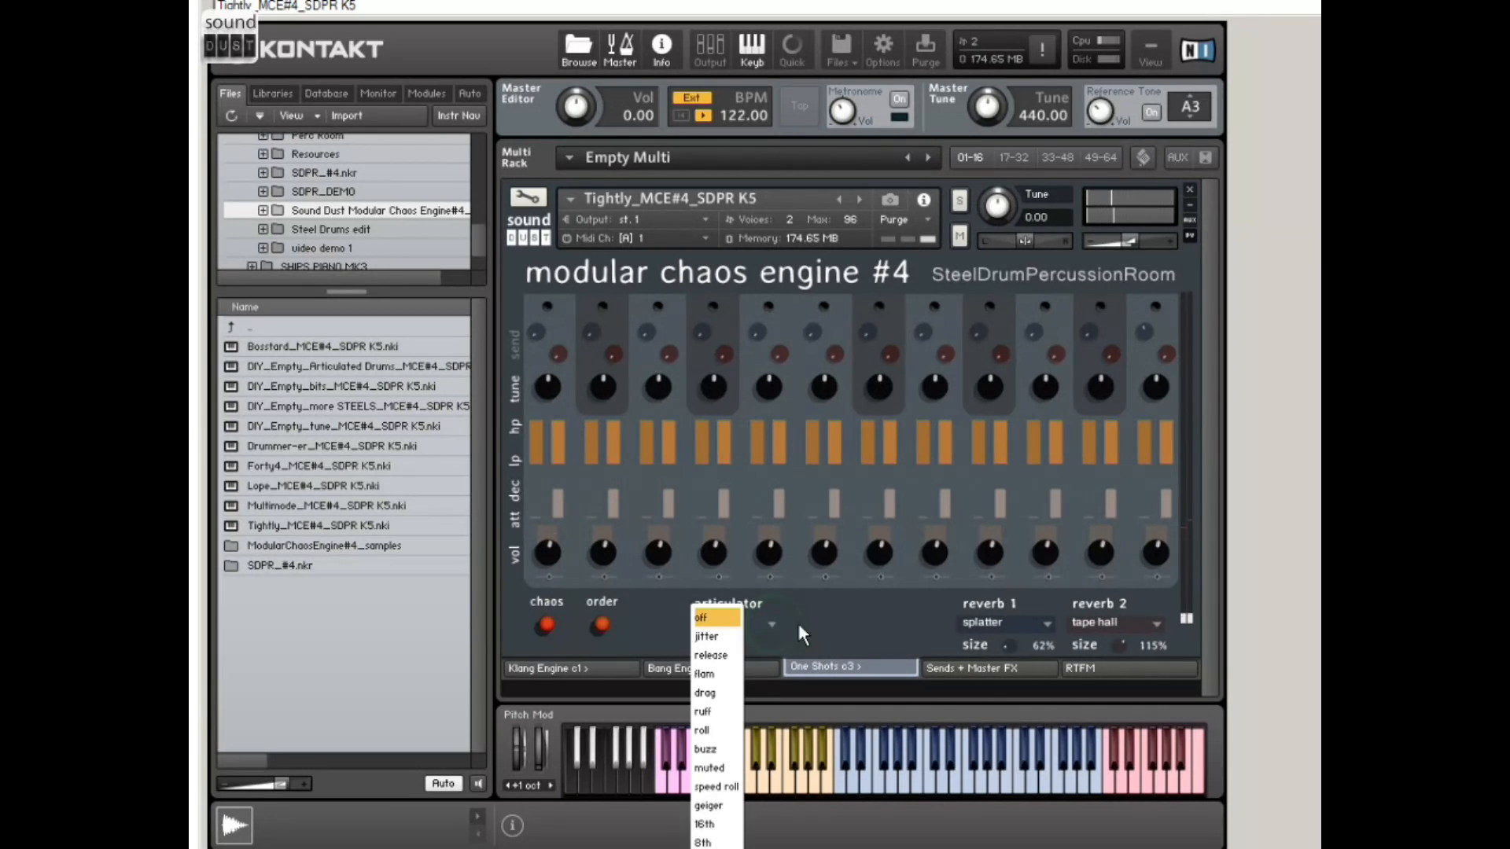
left_click(799, 625)
left_click(743, 625)
left_click(712, 696)
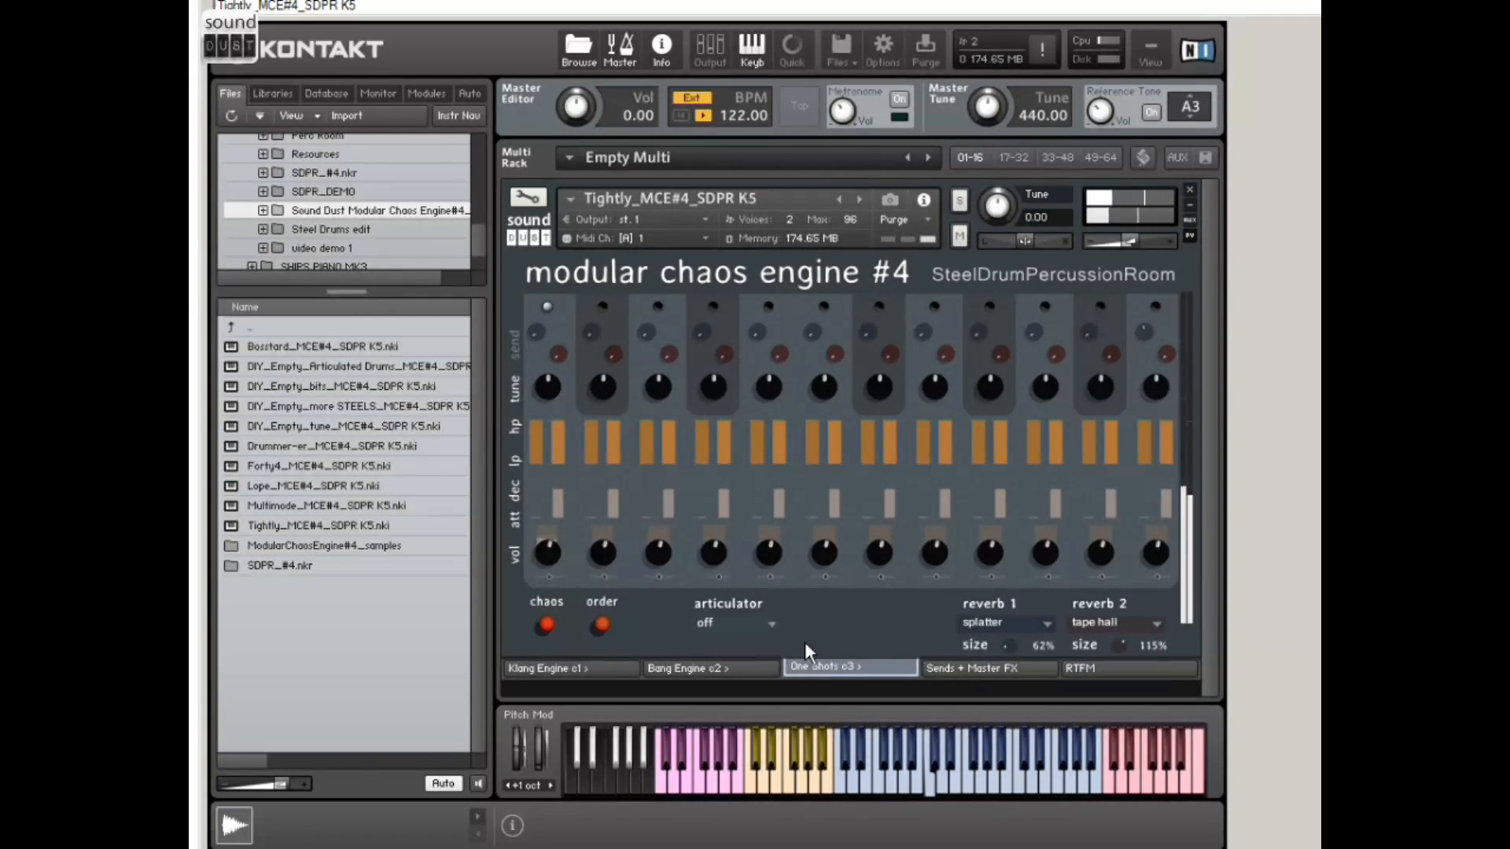
Step: Try the buzz articulation on the one shots and turn the articulator back off
left_click(767, 626)
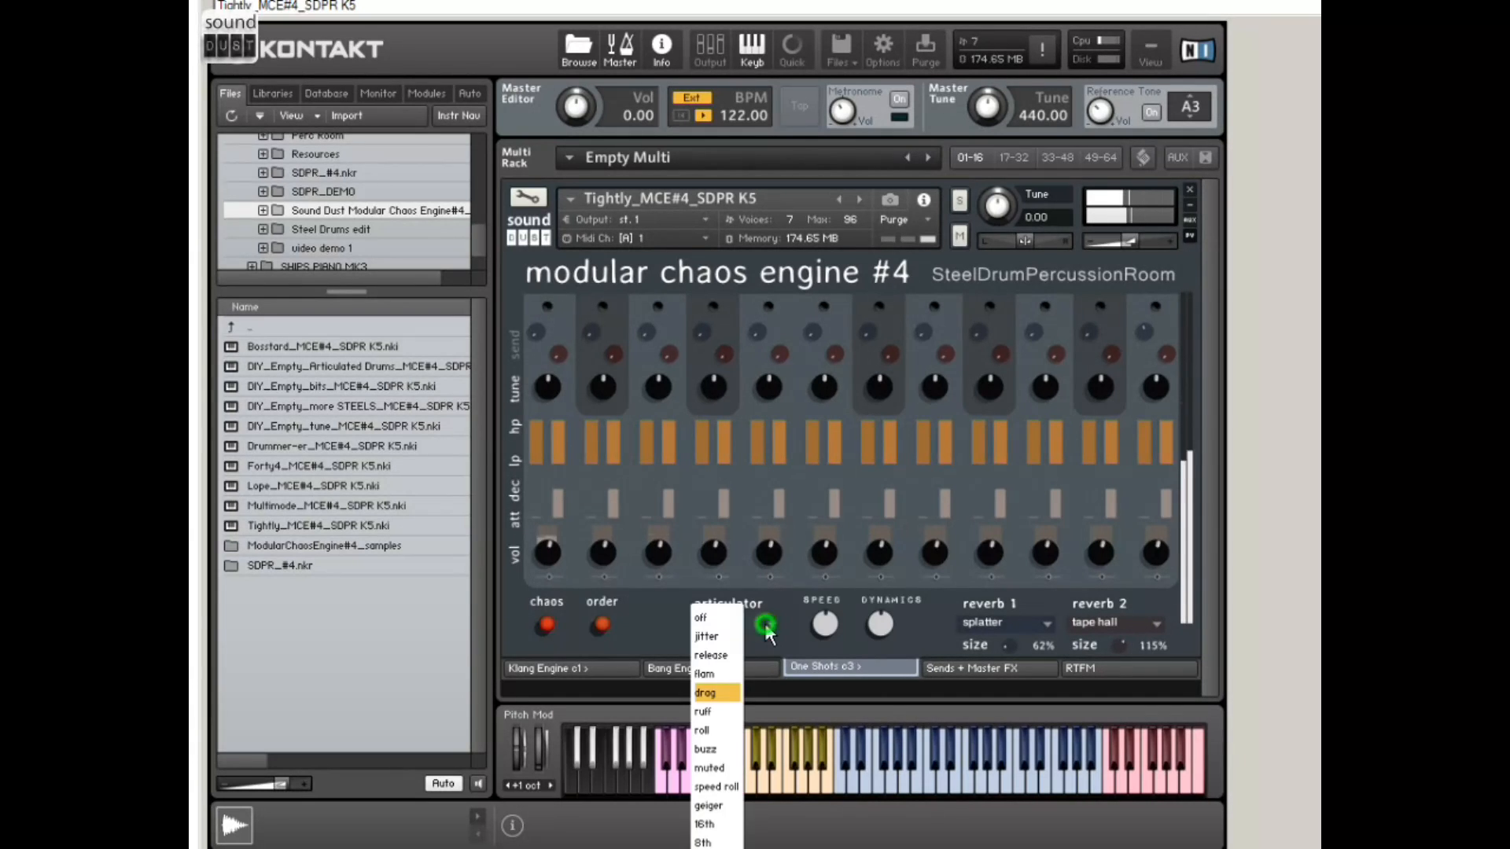
left_click(730, 752)
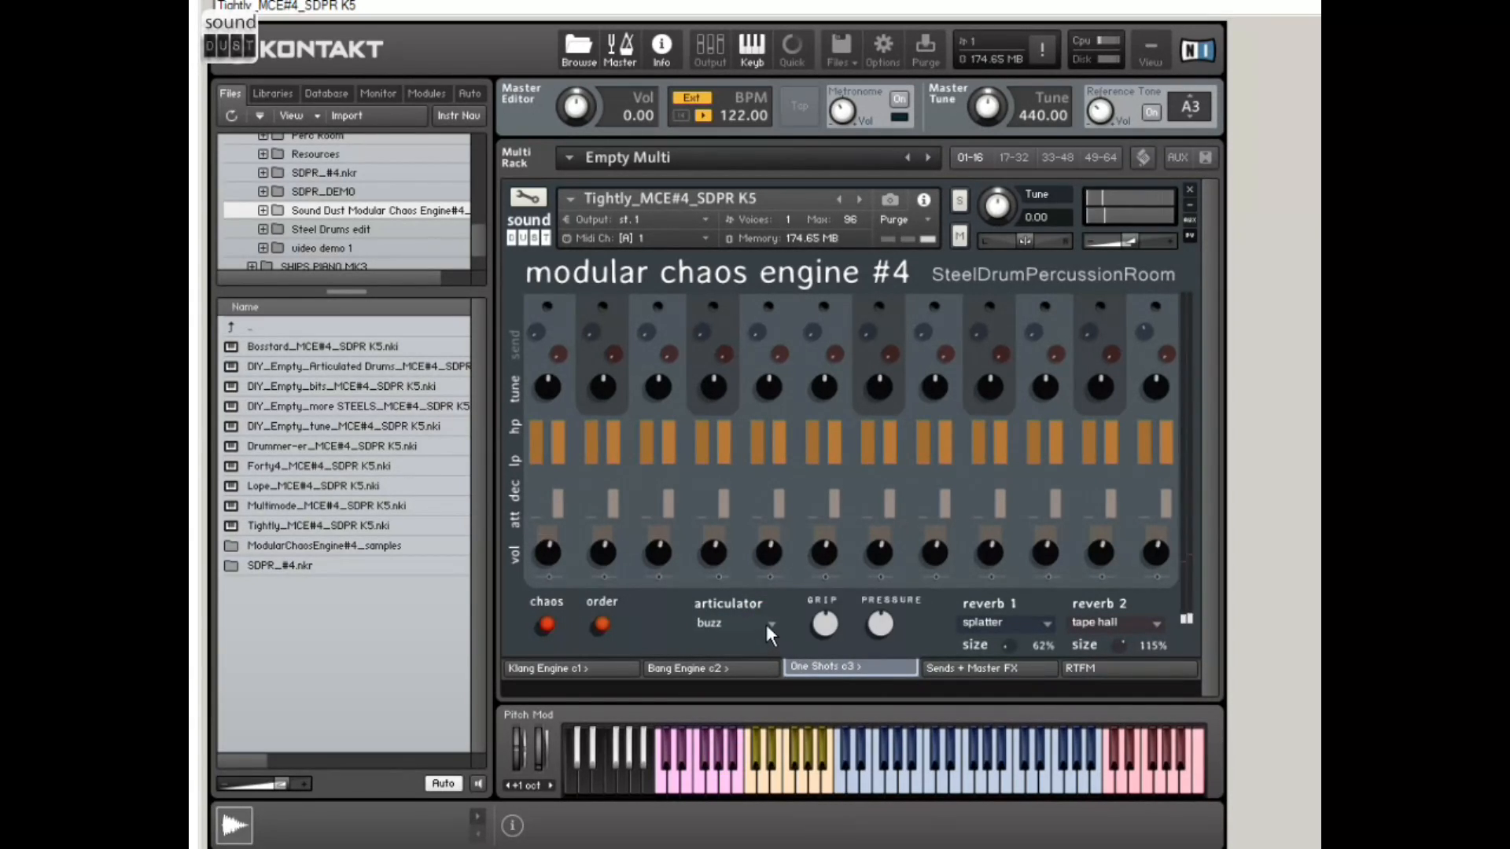
left_click(766, 625)
left_click(732, 616)
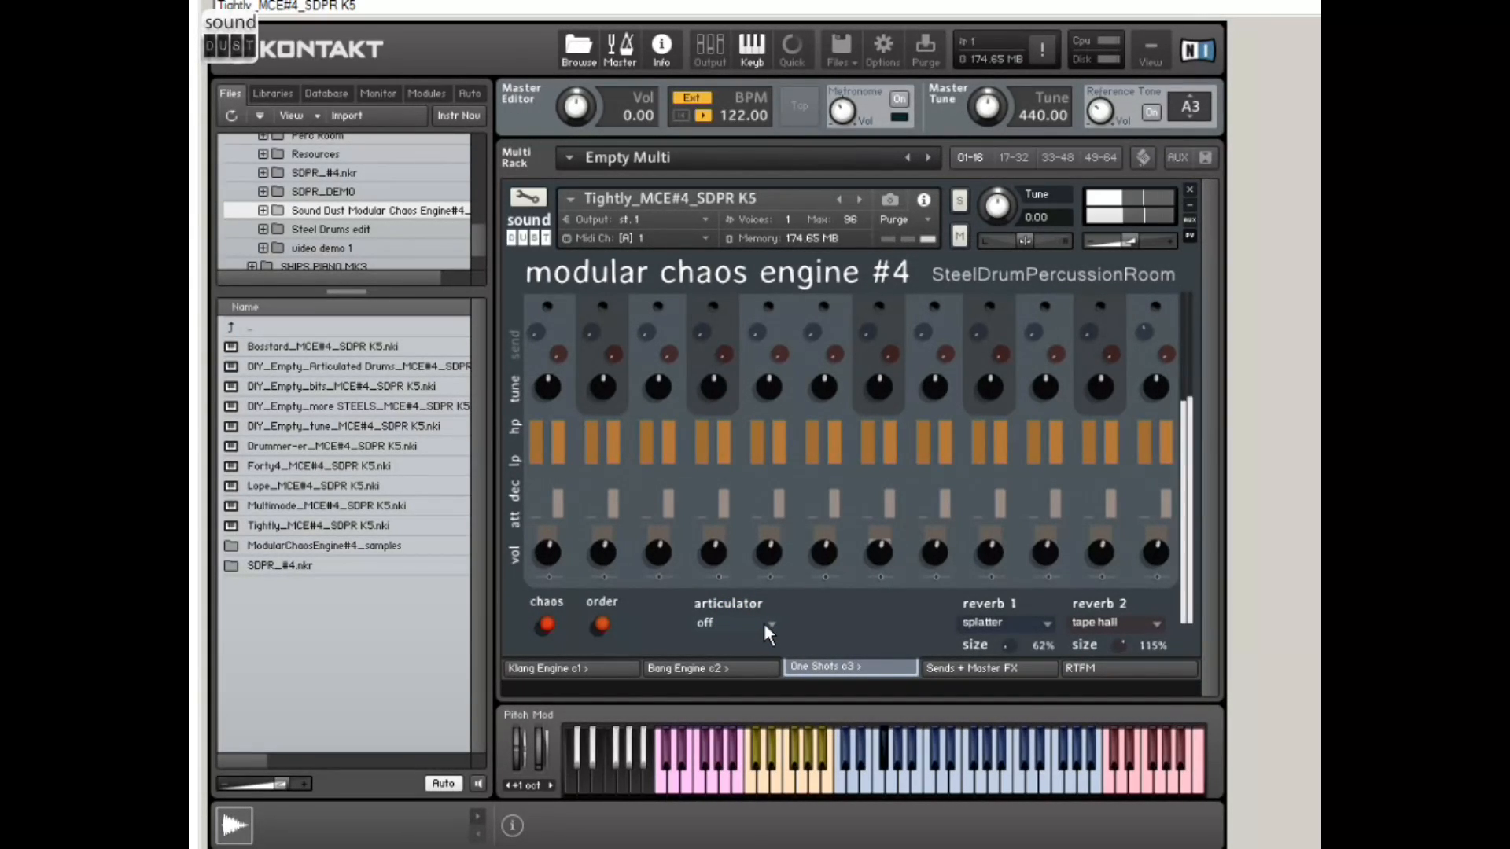
Step: Set the one-shot articulator to 16th and adjust its chaos amount
left_click(769, 629)
left_click(730, 825)
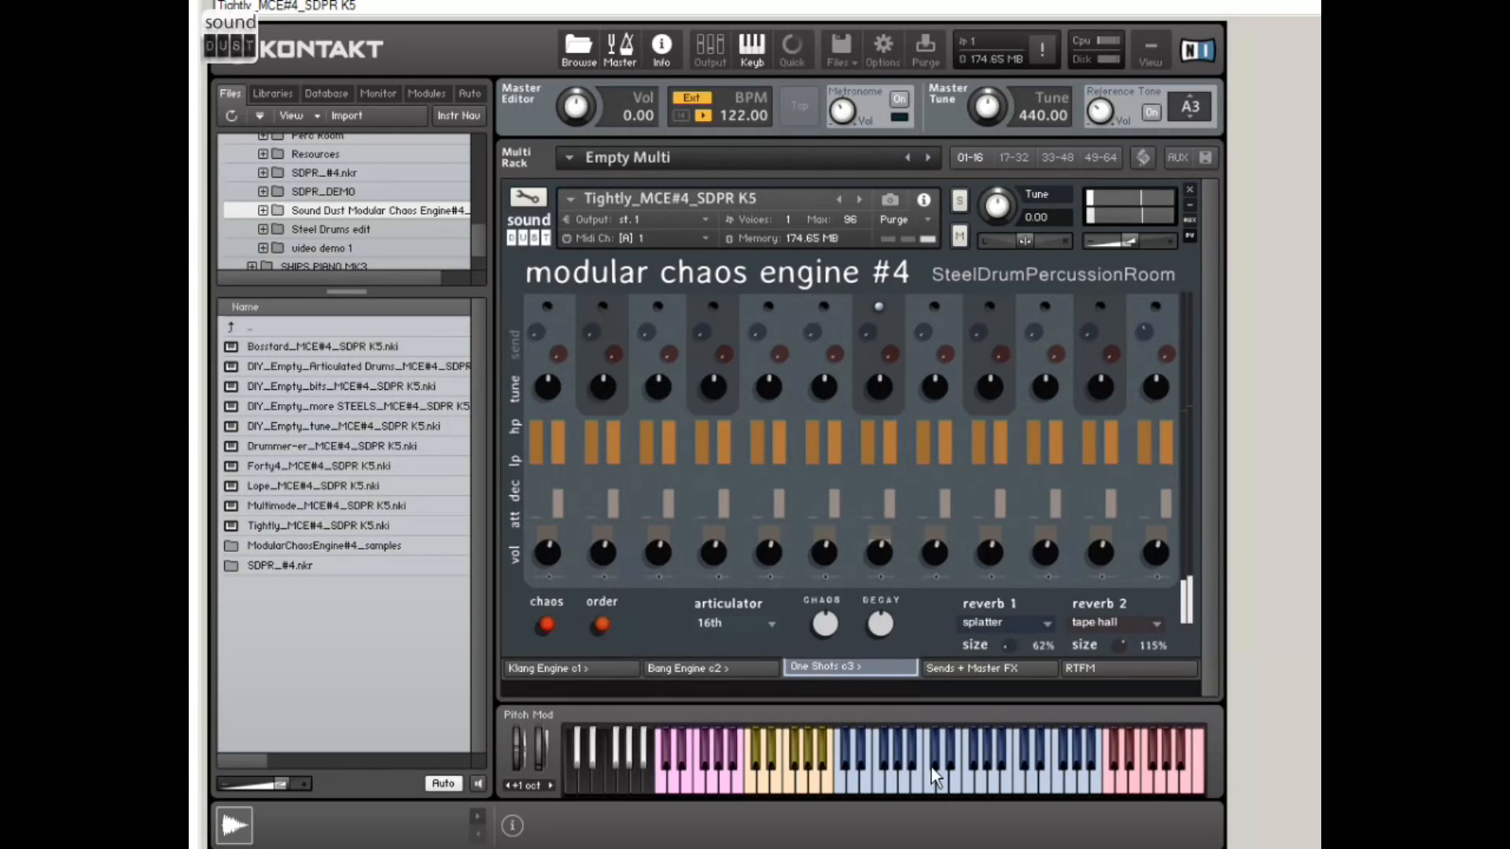
left_click_drag(831, 630, 843, 611)
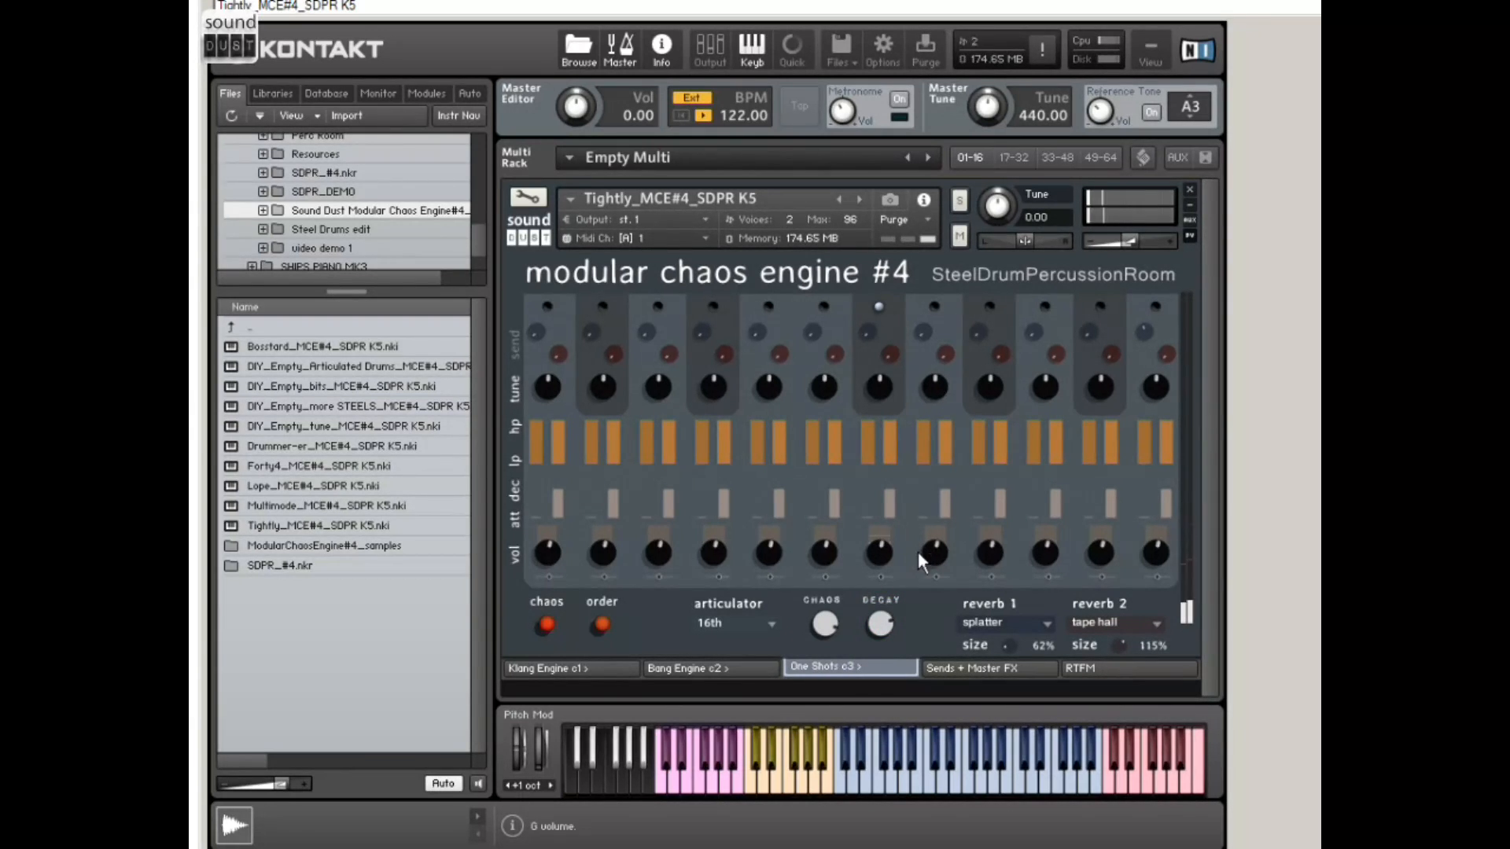
Step: Compare the 8th, 16th and triplet articulations, keeping triplet, and shorten the decay of the ninth one-shot sound
left_click(769, 624)
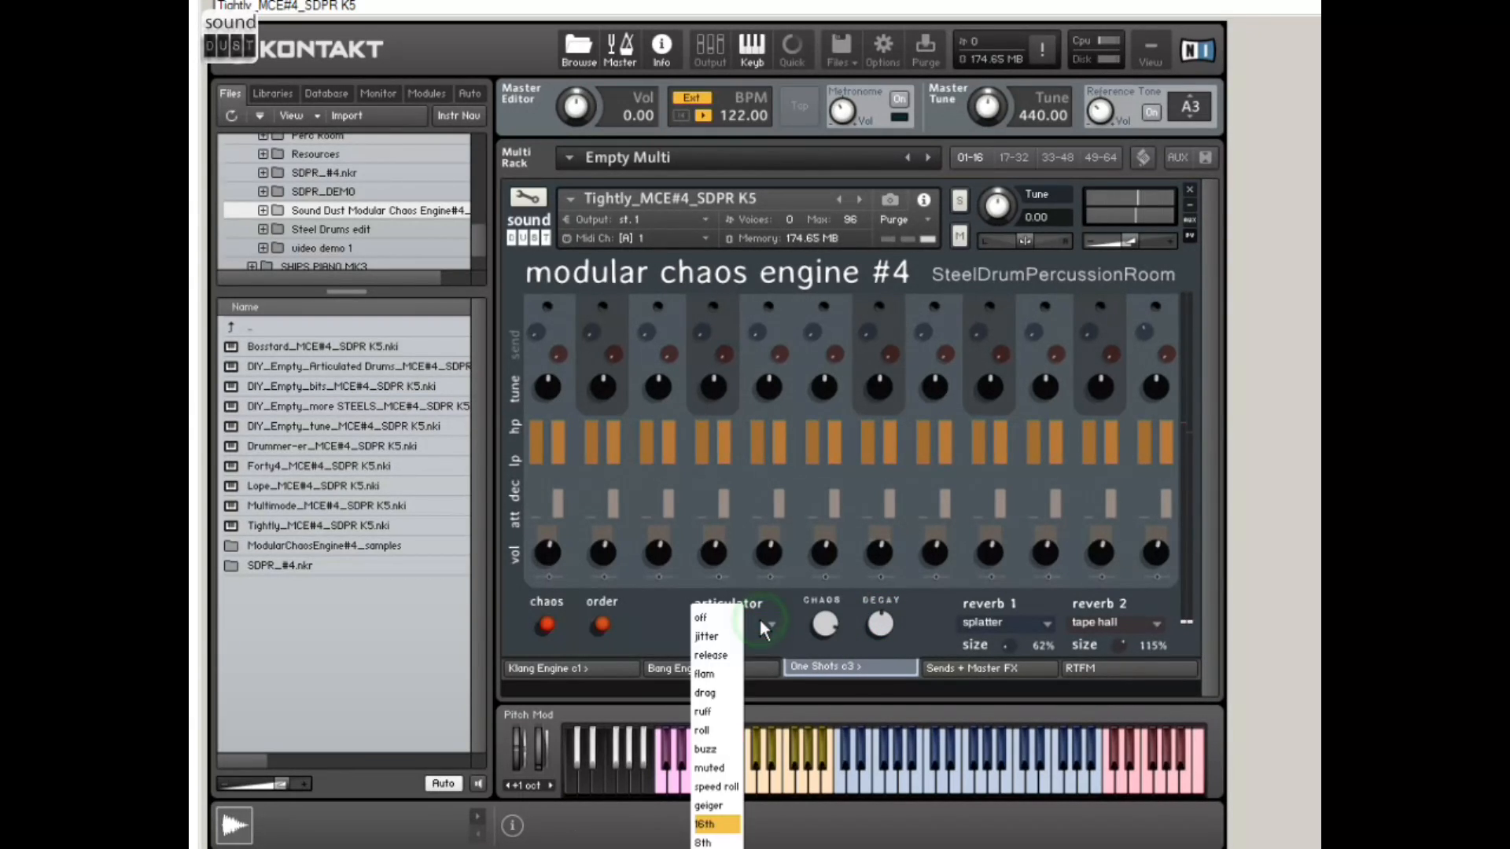
left_click(720, 842)
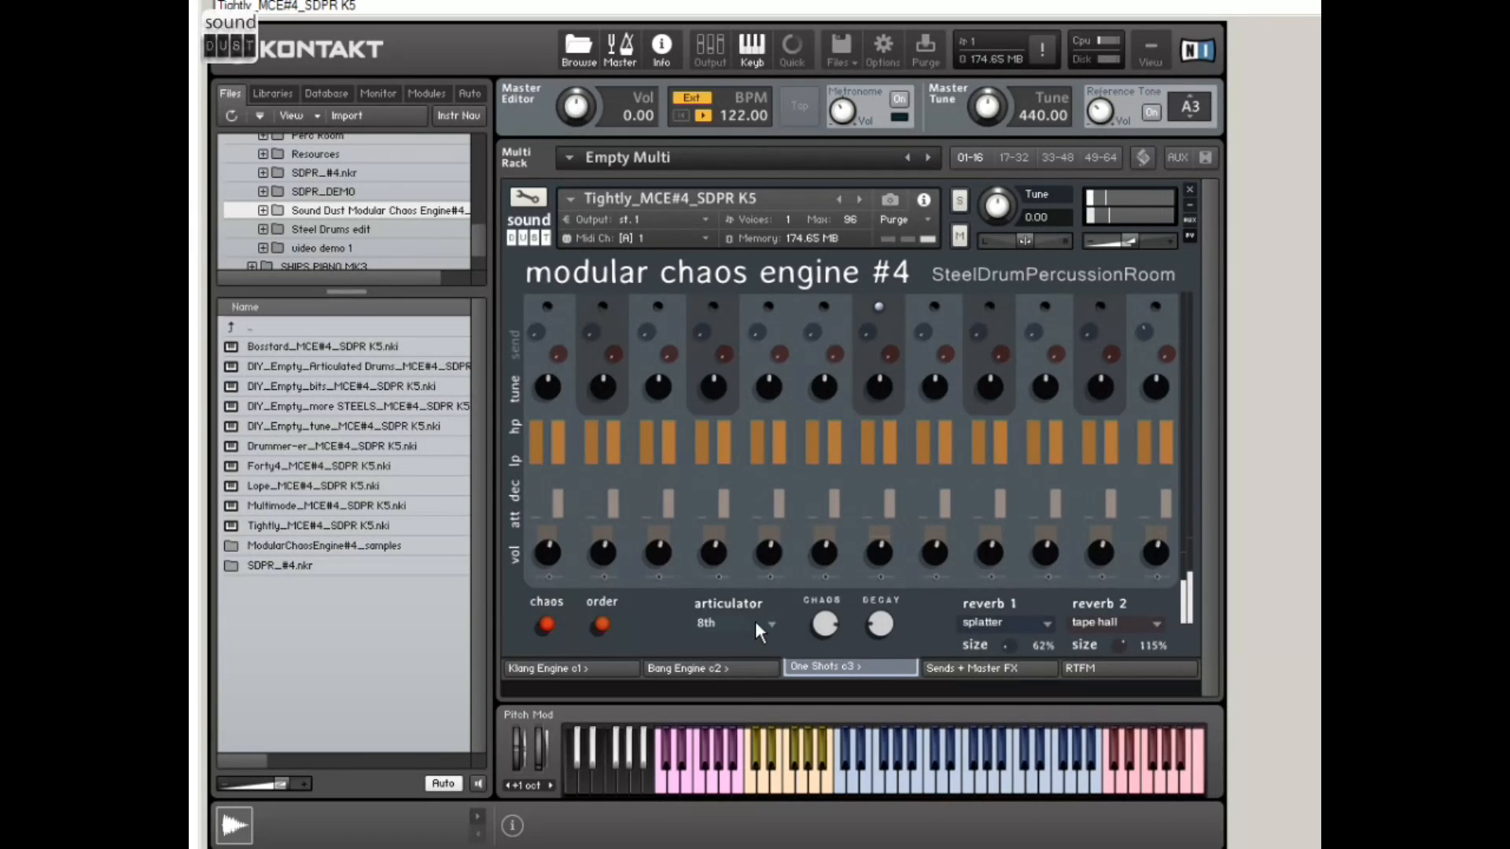
left_click(757, 629)
left_click(719, 691)
left_click(759, 632)
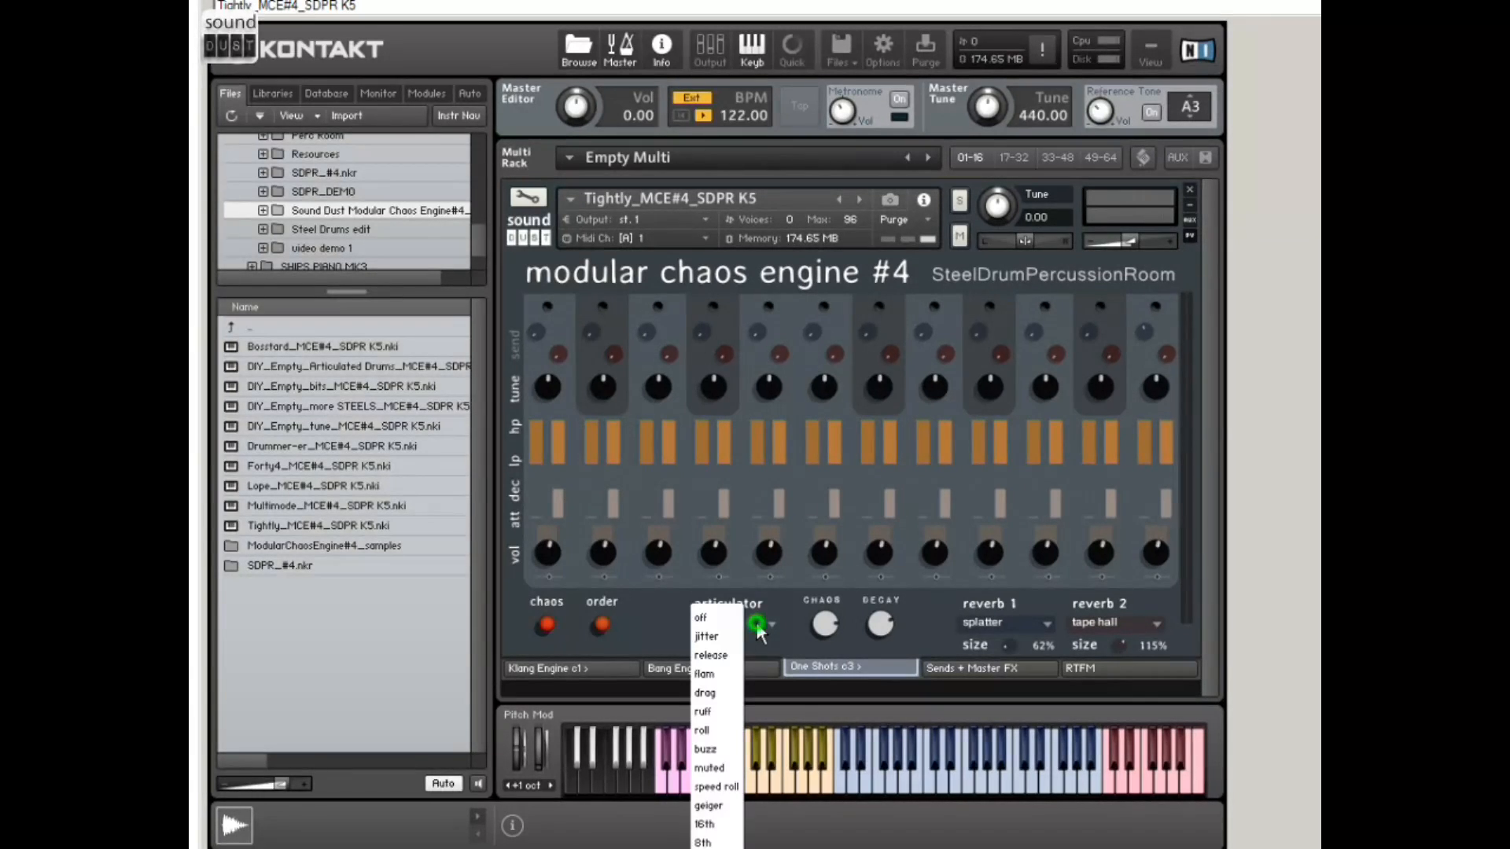
left_click(730, 826)
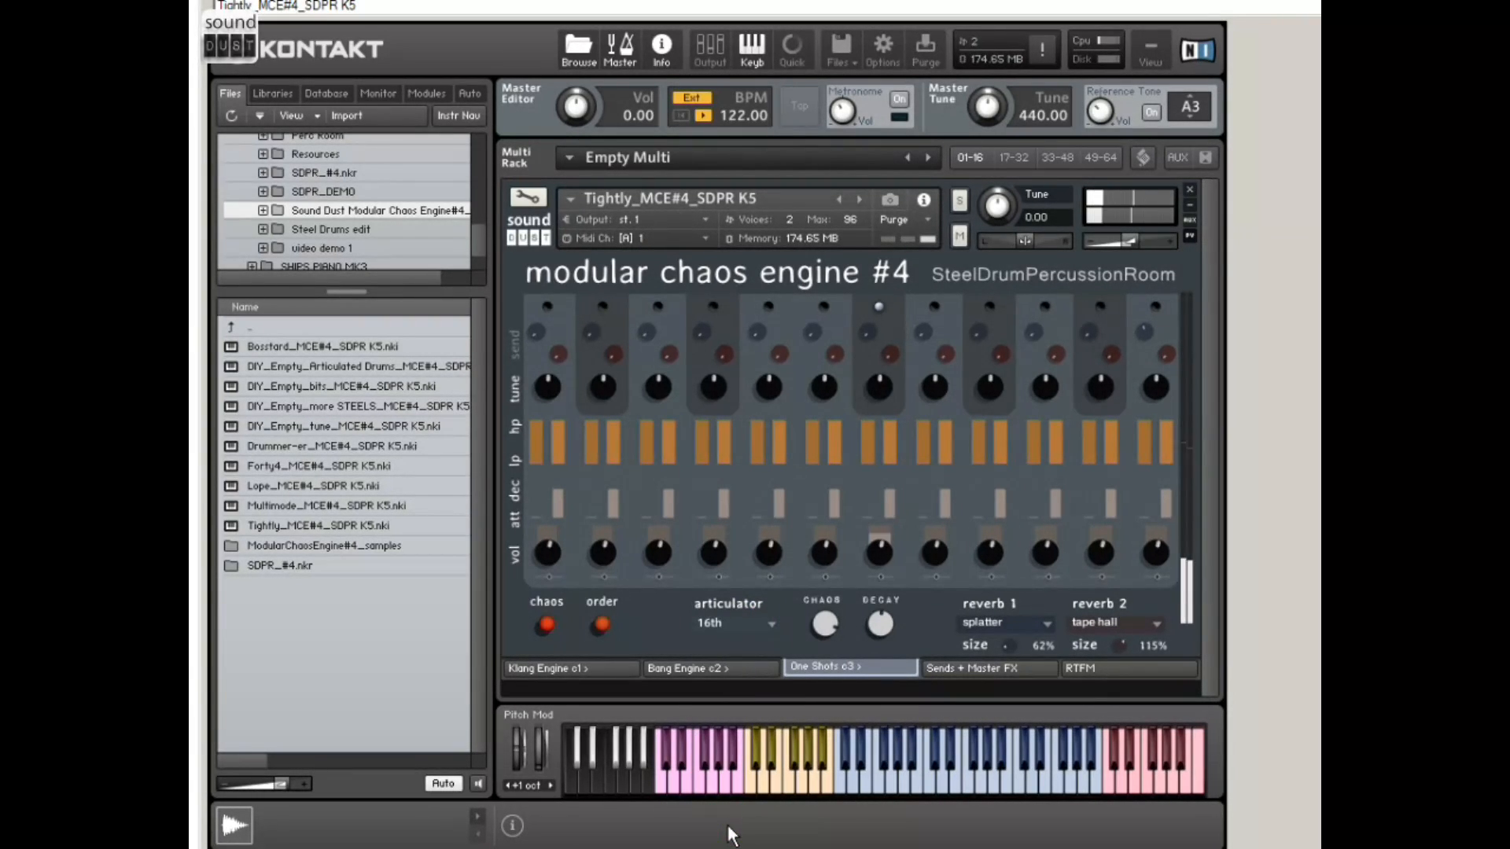
left_click(761, 631)
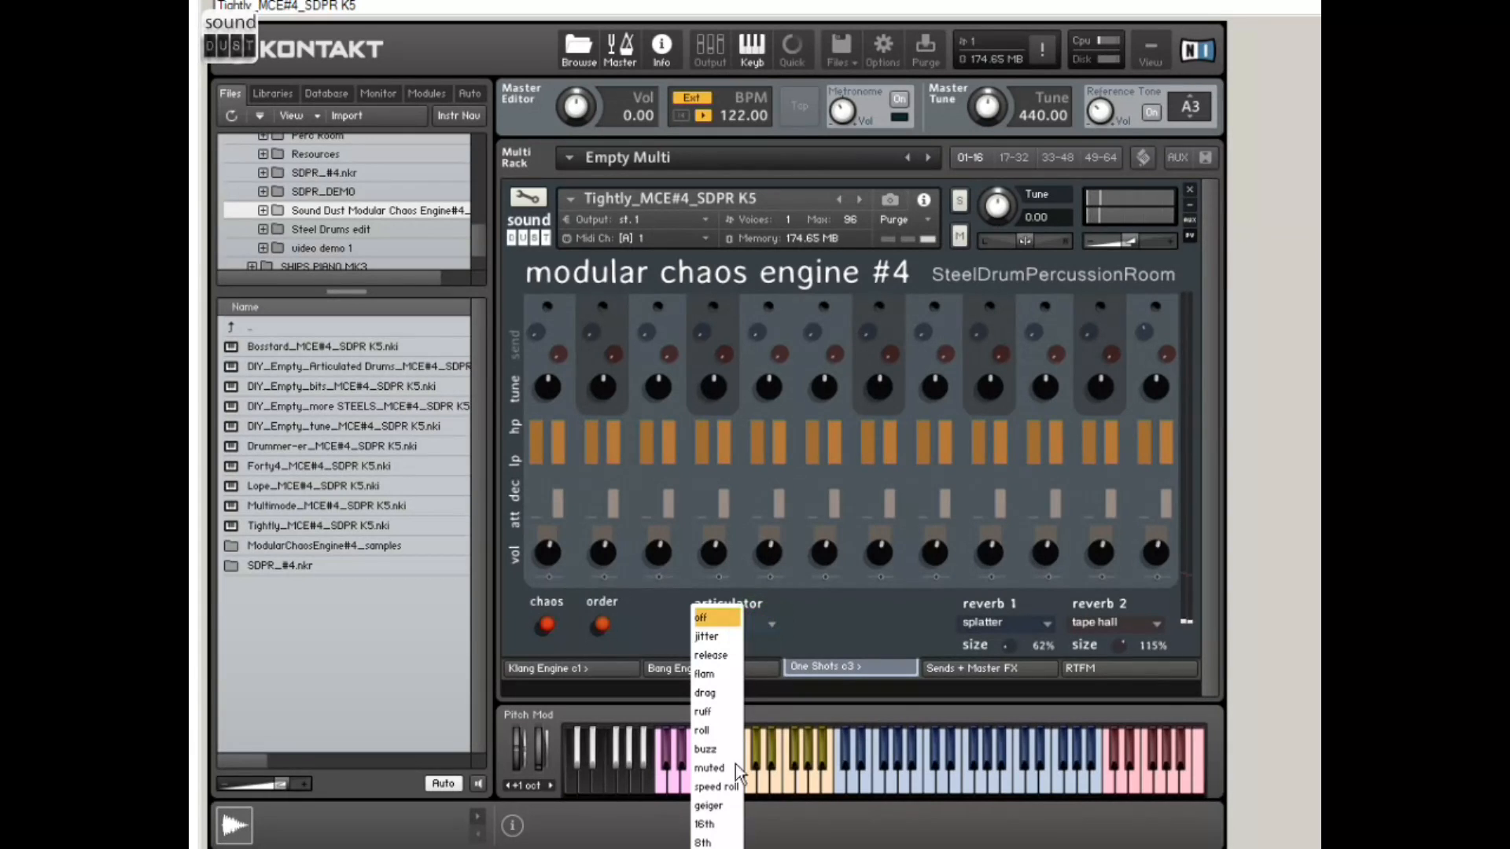
left_click(717, 848)
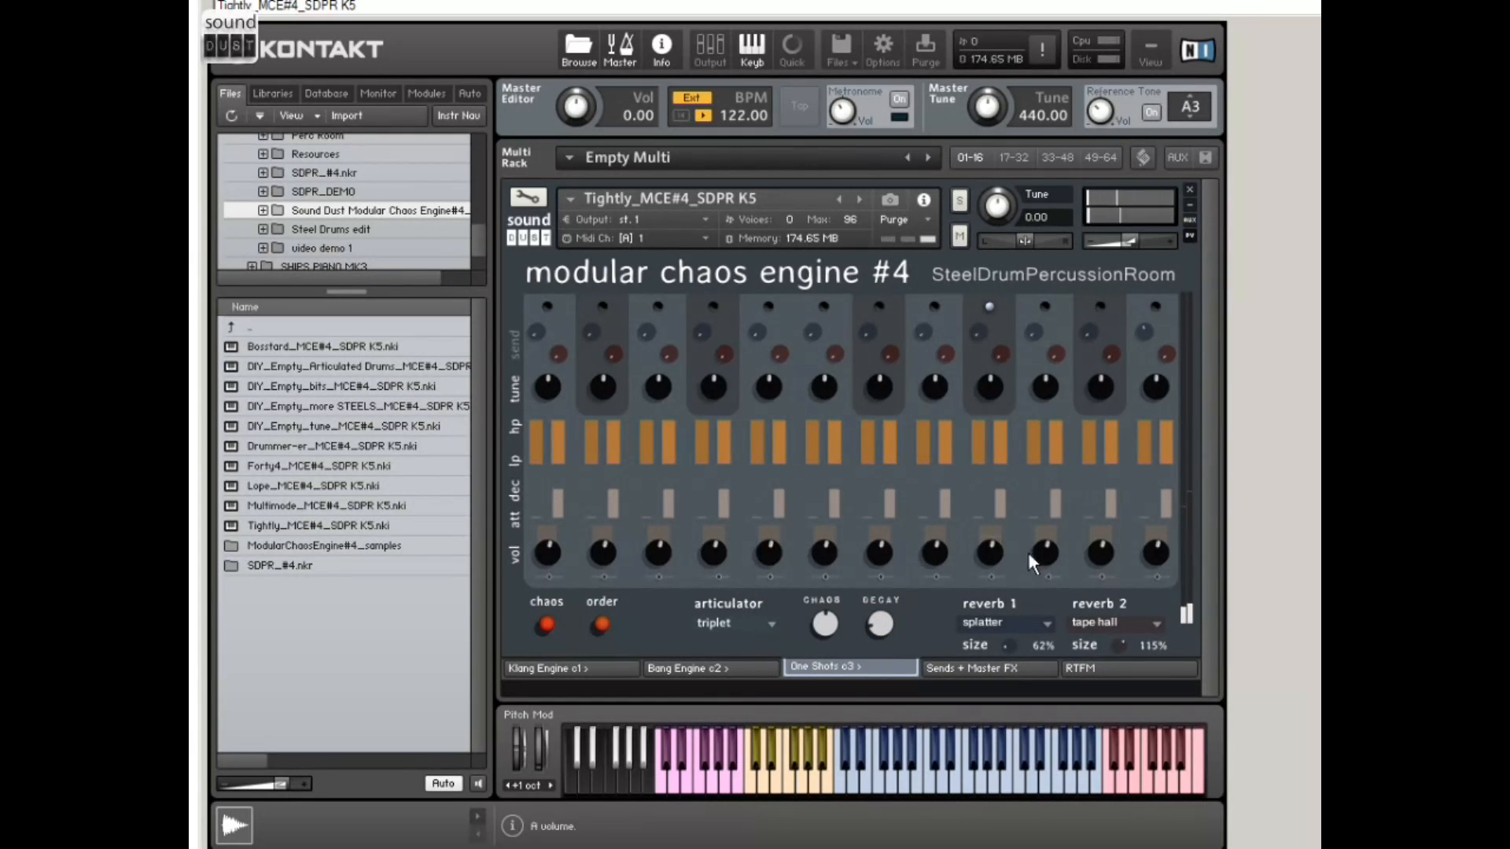
left_click_drag(1000, 500, 1003, 526)
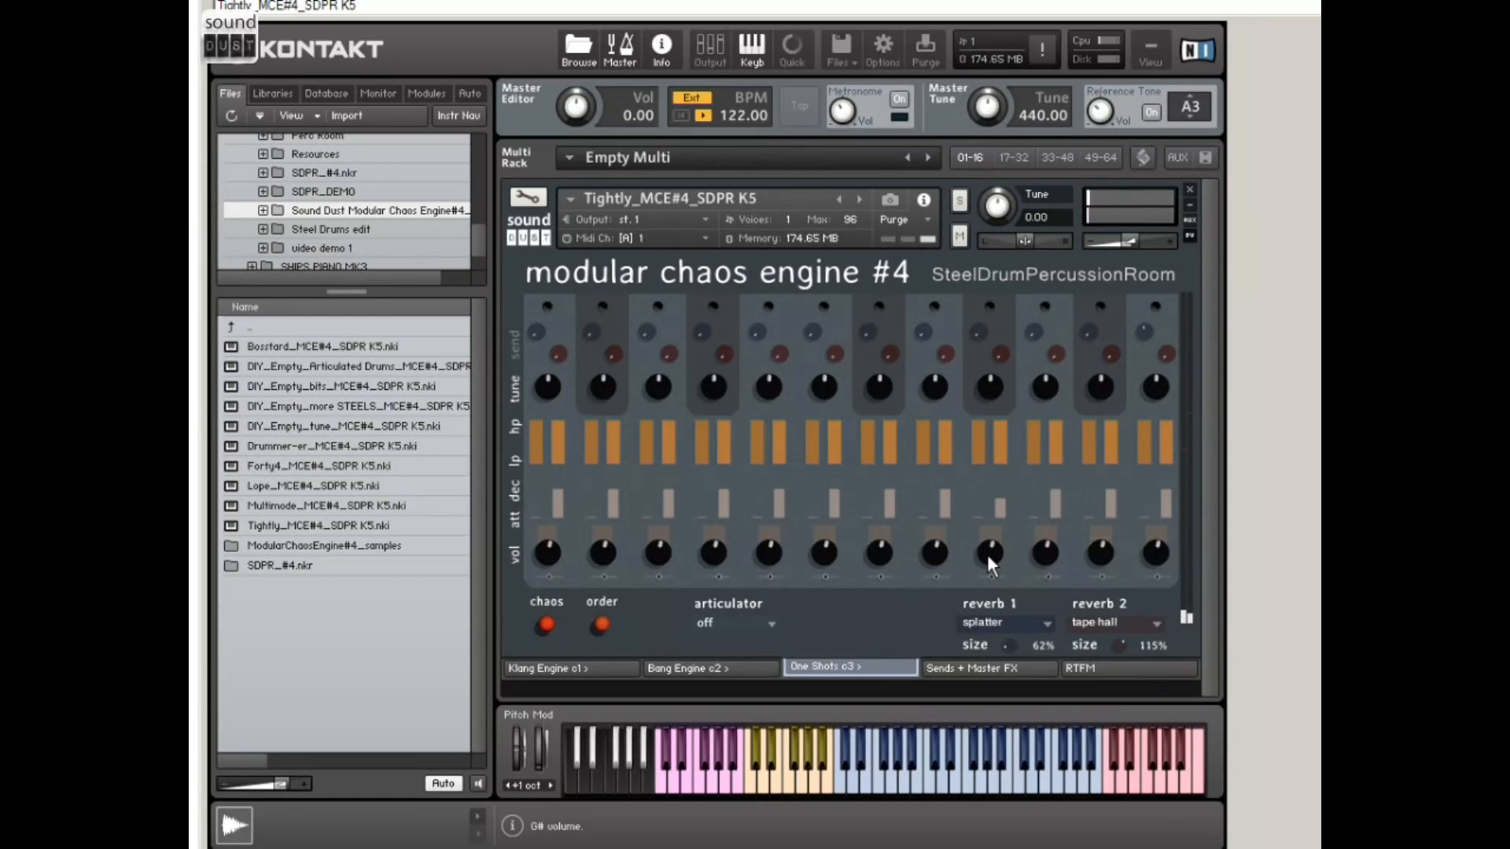
Step: Set the one-shot articulator to speed roll and adjust its speed
left_click(772, 634)
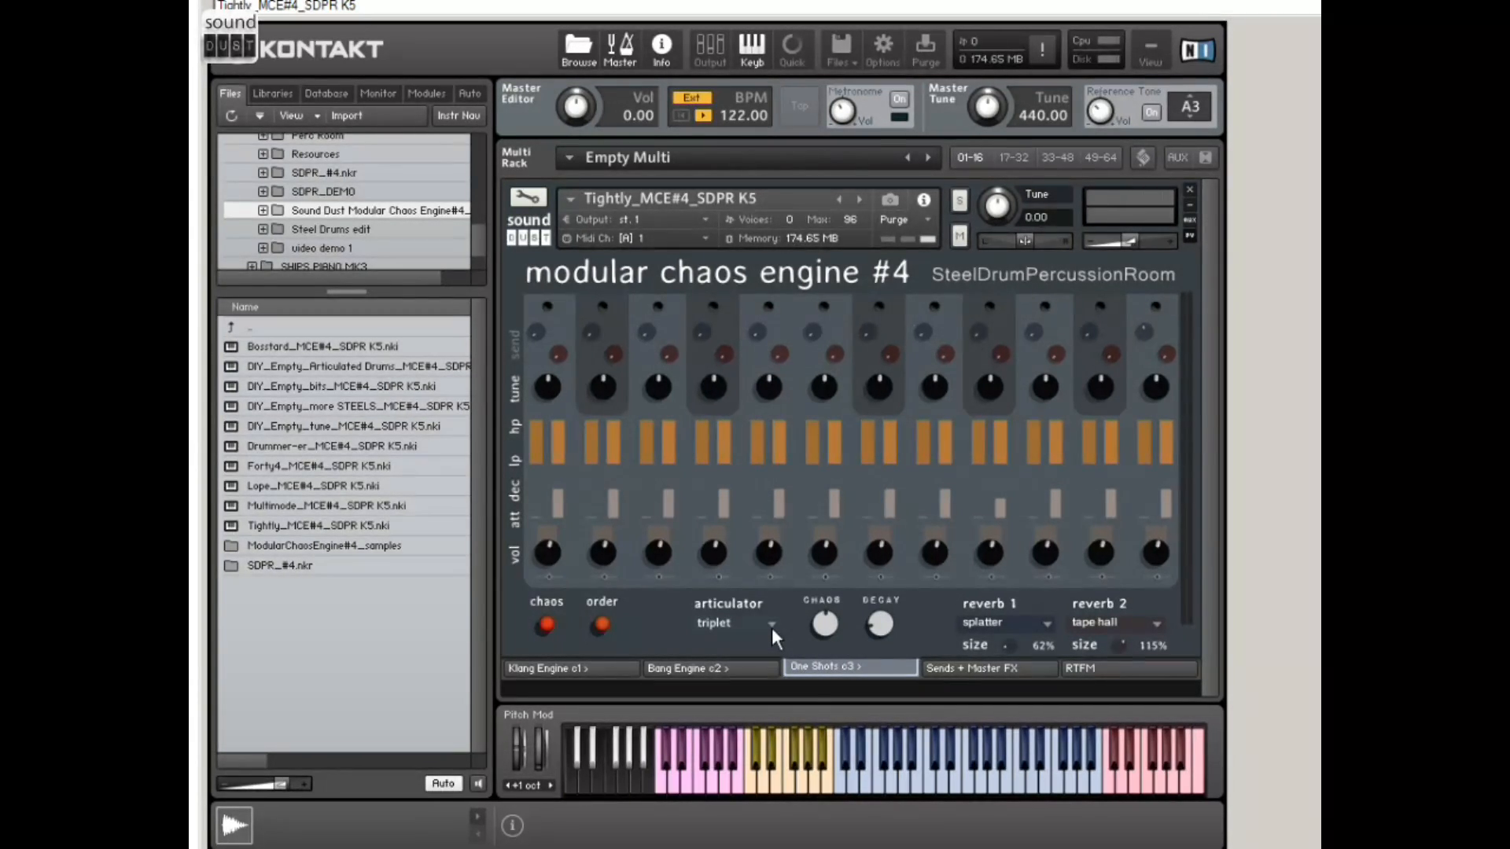
left_click(770, 624)
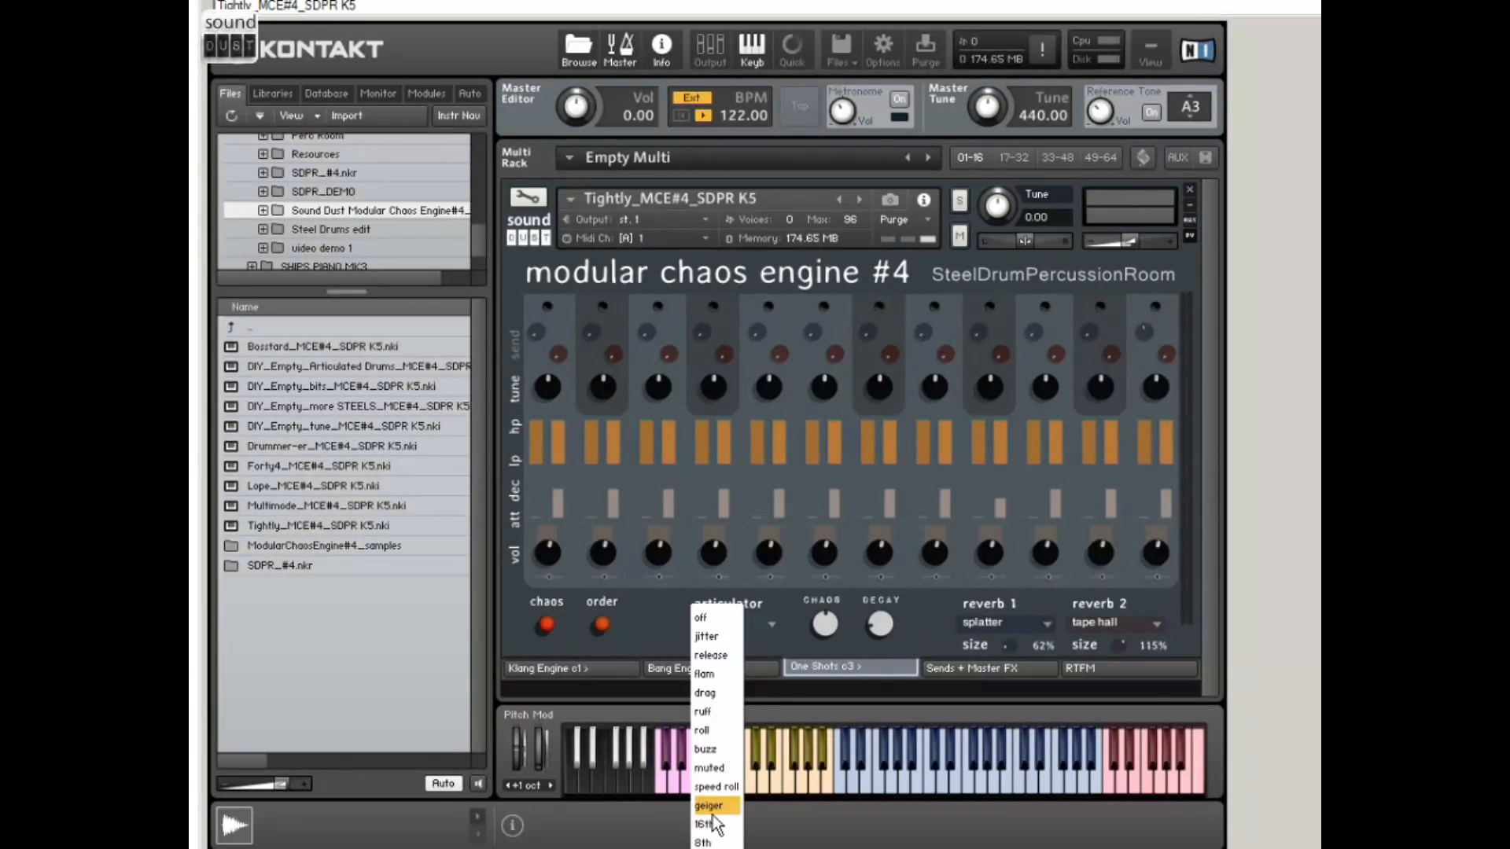
left_click(715, 787)
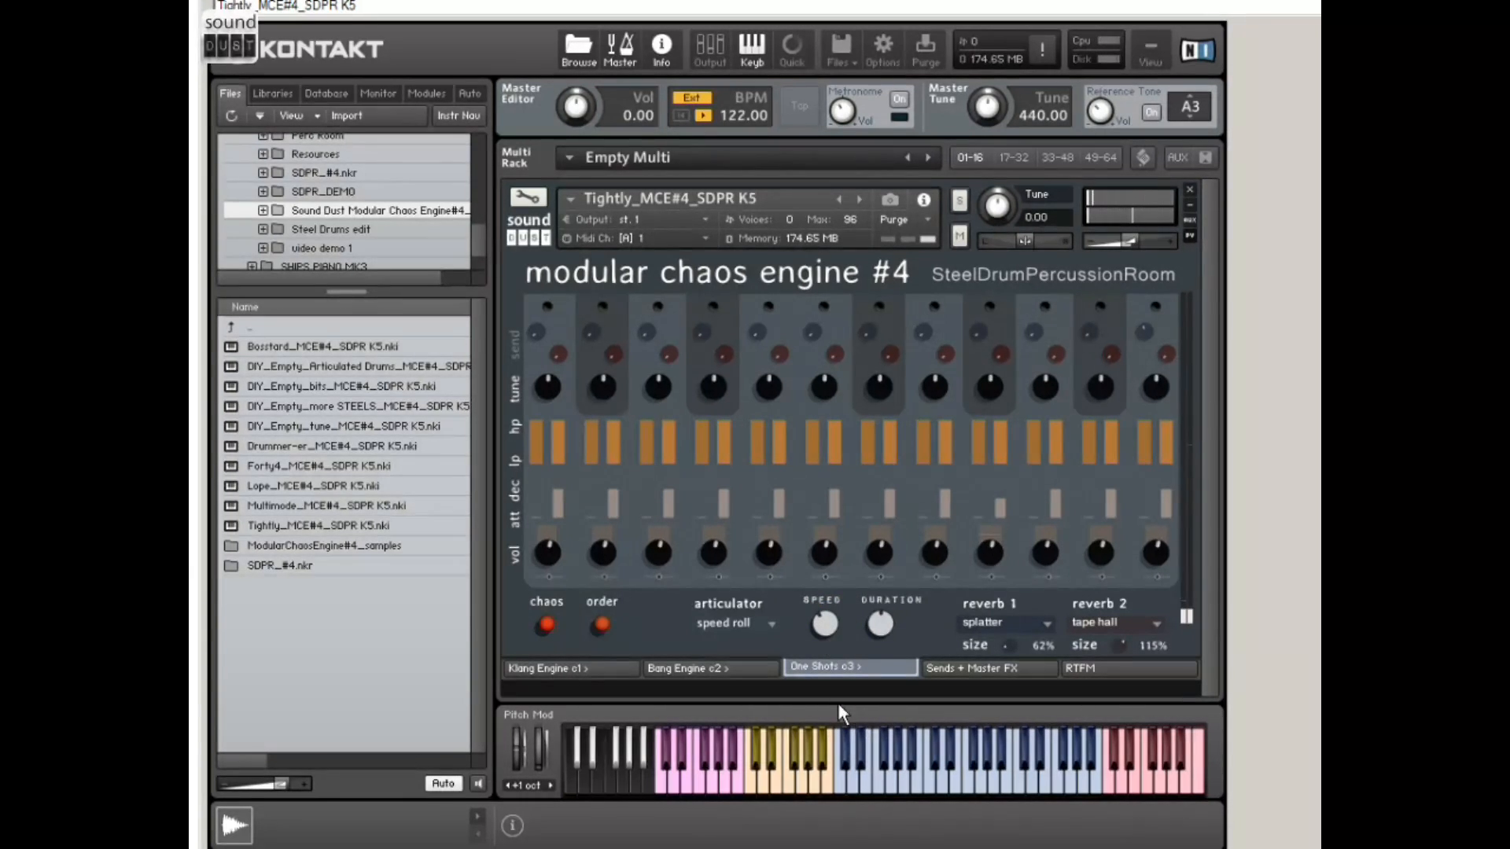
left_click_drag(833, 613, 851, 567)
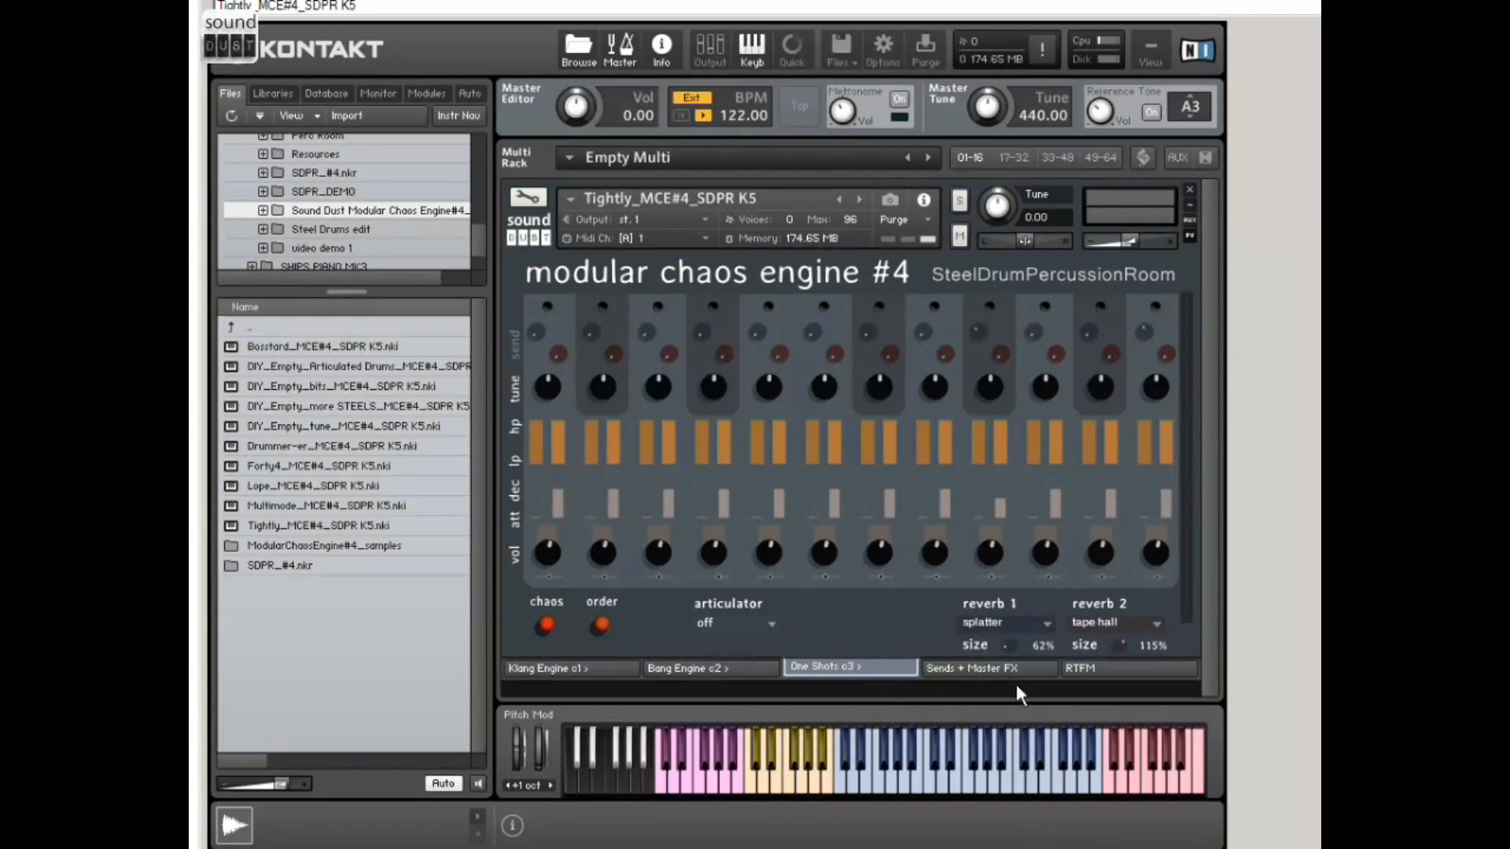
Step: On the Sends + Master FX page, set the transient master's attack to -100% and sustain to 12%, and switch it off
left_click(980, 668)
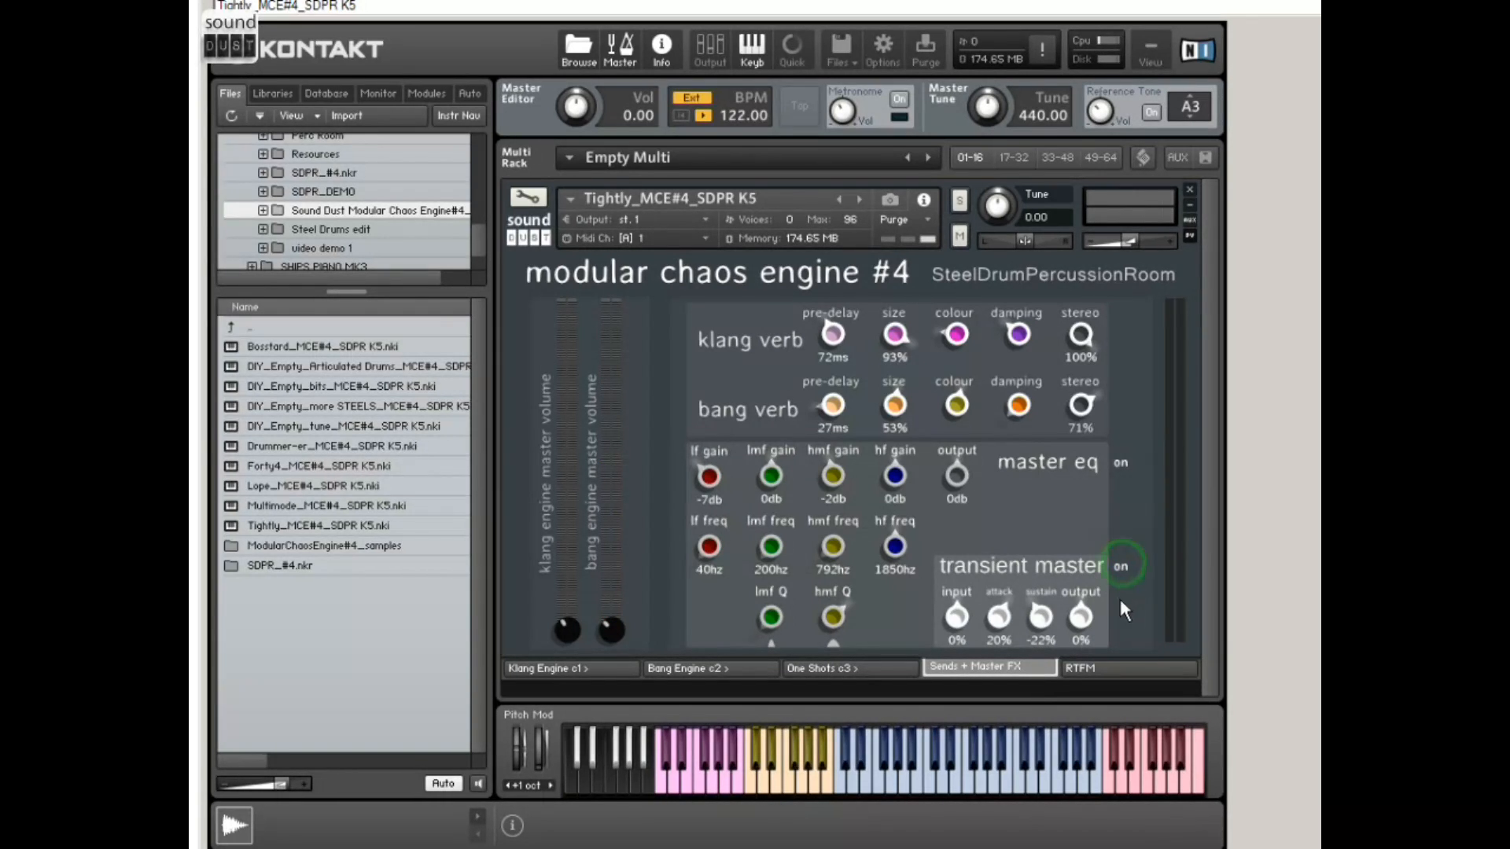
left_click_drag(1039, 618, 1074, 488)
left_click_drag(1039, 618, 1002, 694)
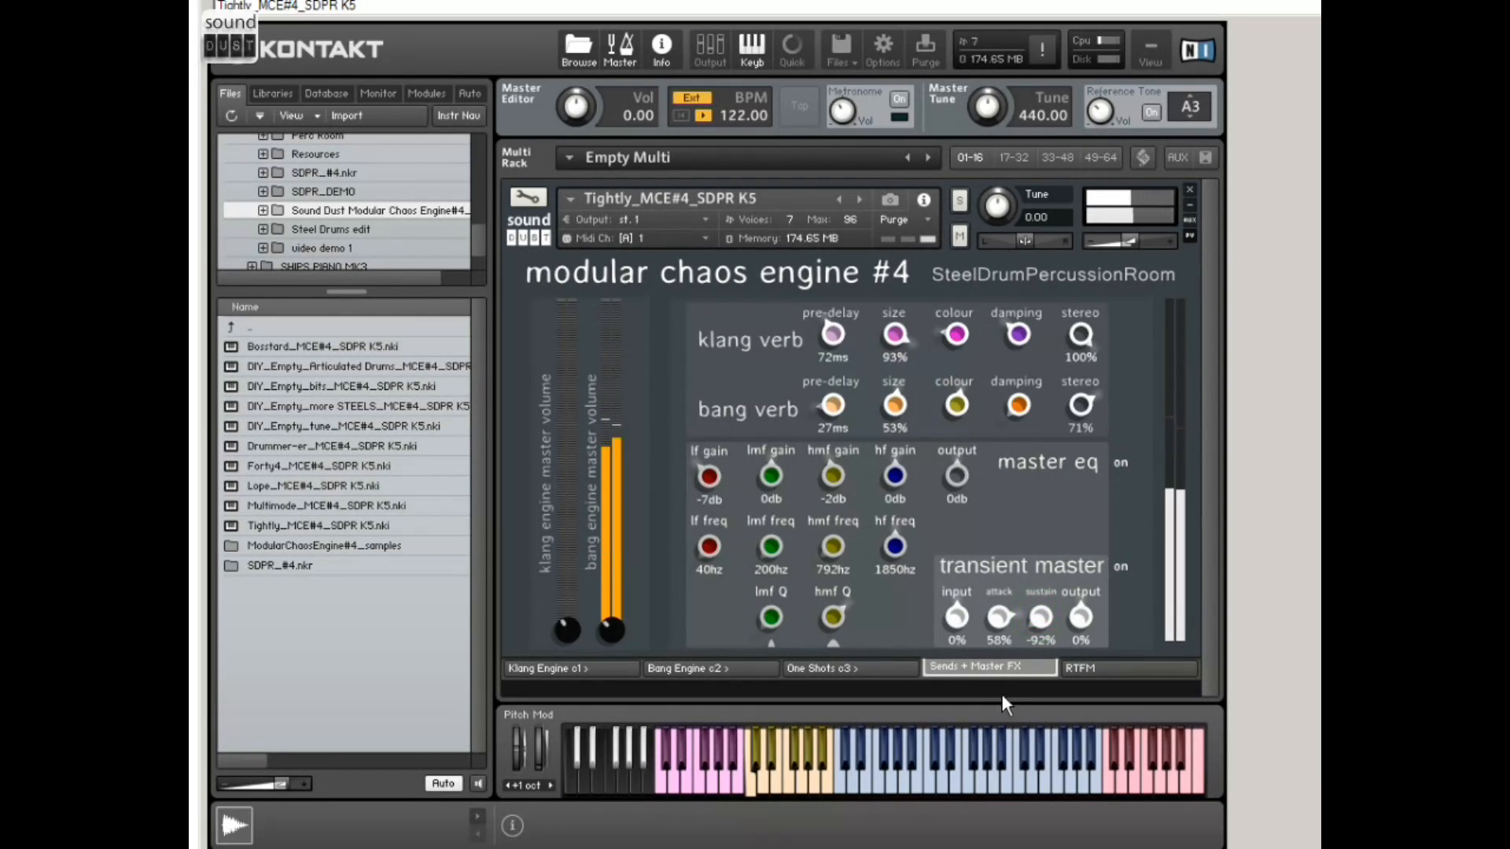
left_click_drag(1002, 620, 1001, 746)
left_click_drag(1039, 623, 1082, 531)
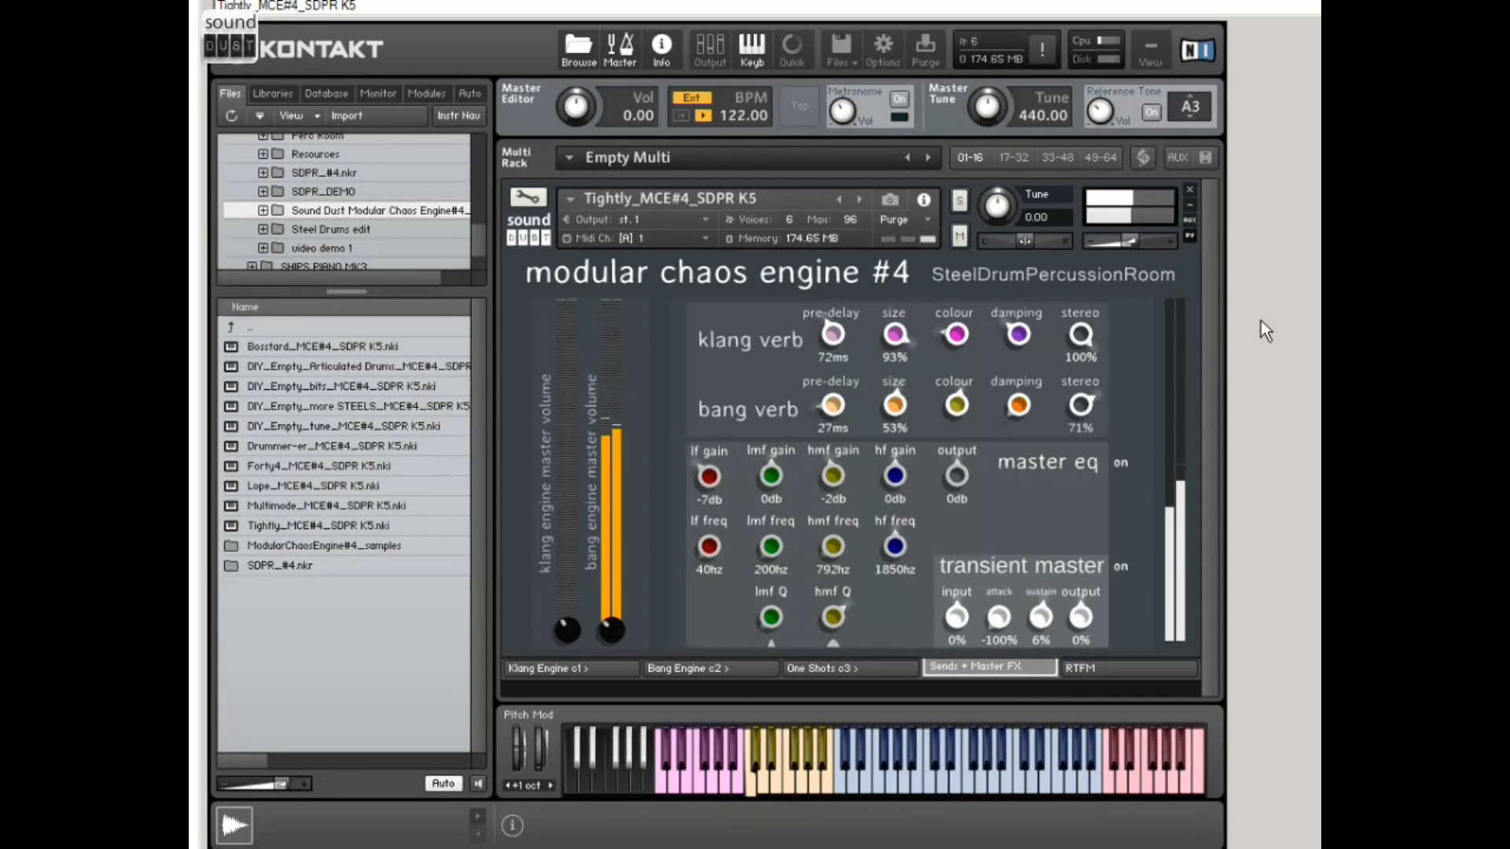
left_click_drag(1041, 619, 1050, 608)
left_click(1124, 566)
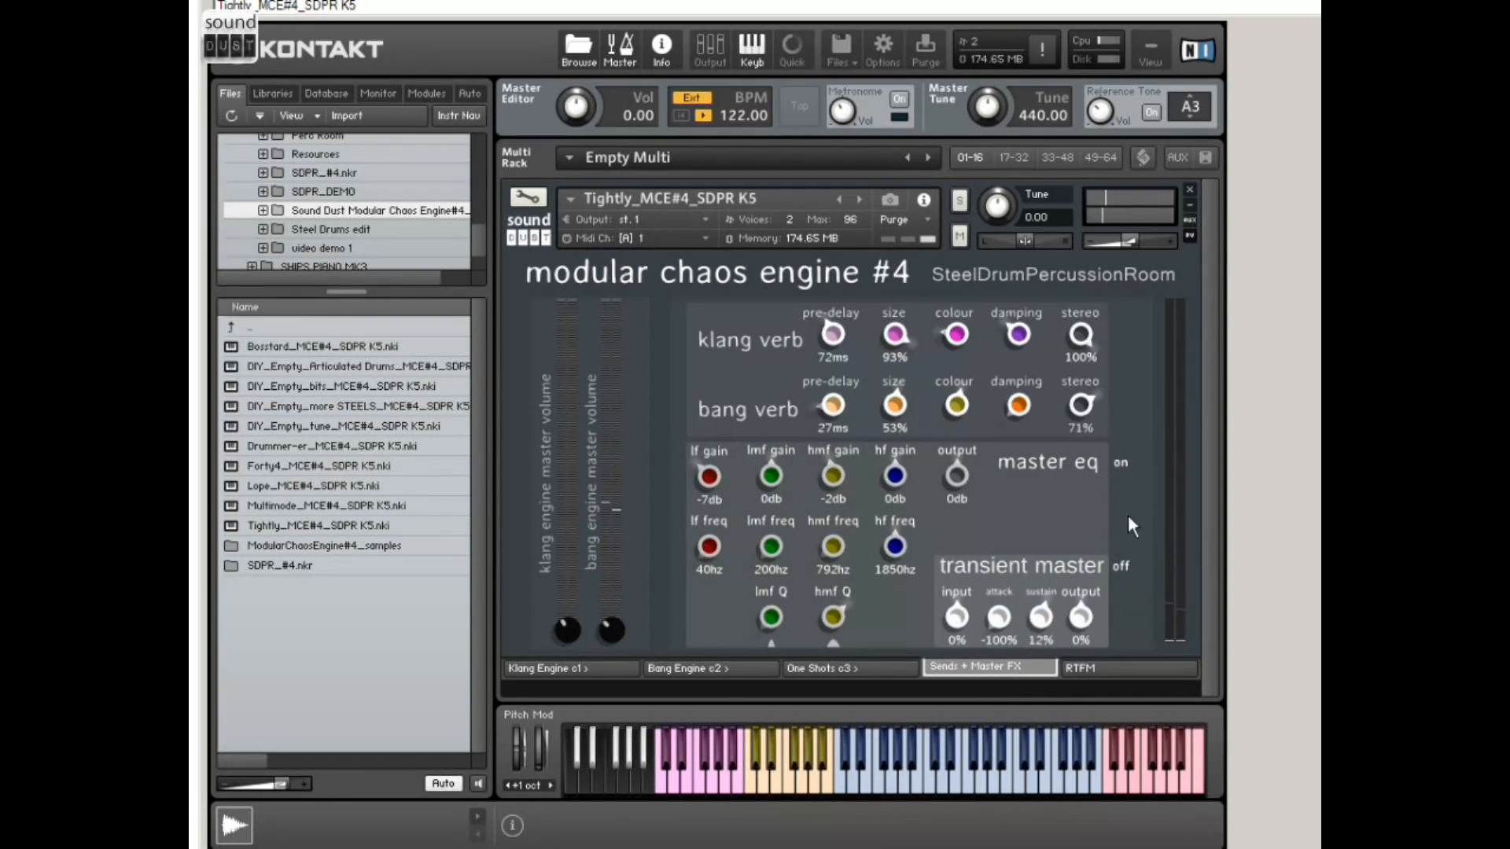
Step: Lower the master EQ's hmf gain to -3 dB and draw rising reverb levels on steps 2 to 8 of the Klang Engine's verb lane
left_click_drag(836, 469, 821, 521)
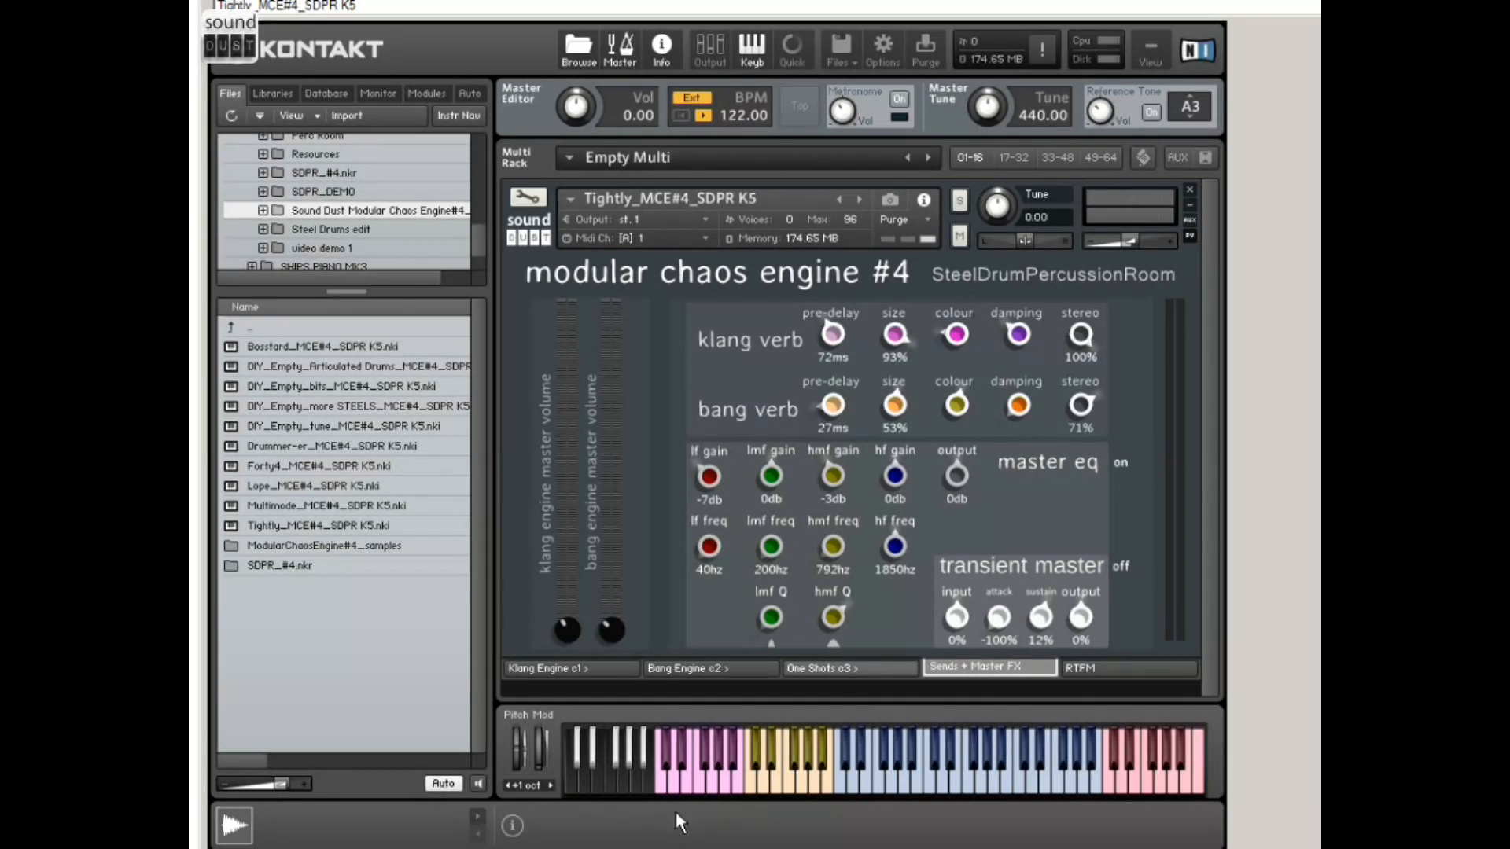
left_click(579, 673)
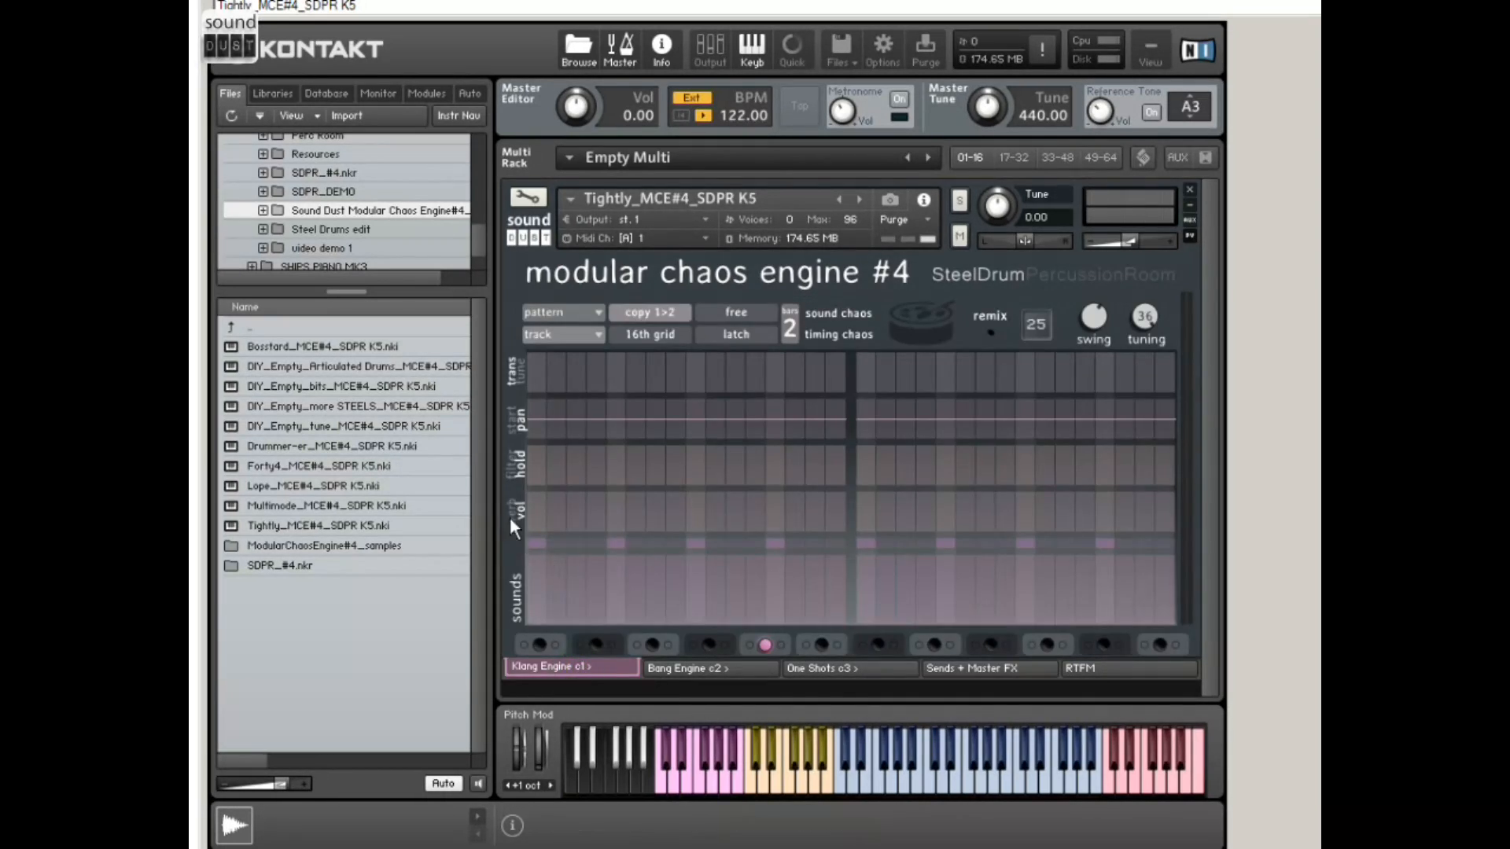
left_click_drag(557, 519, 683, 497)
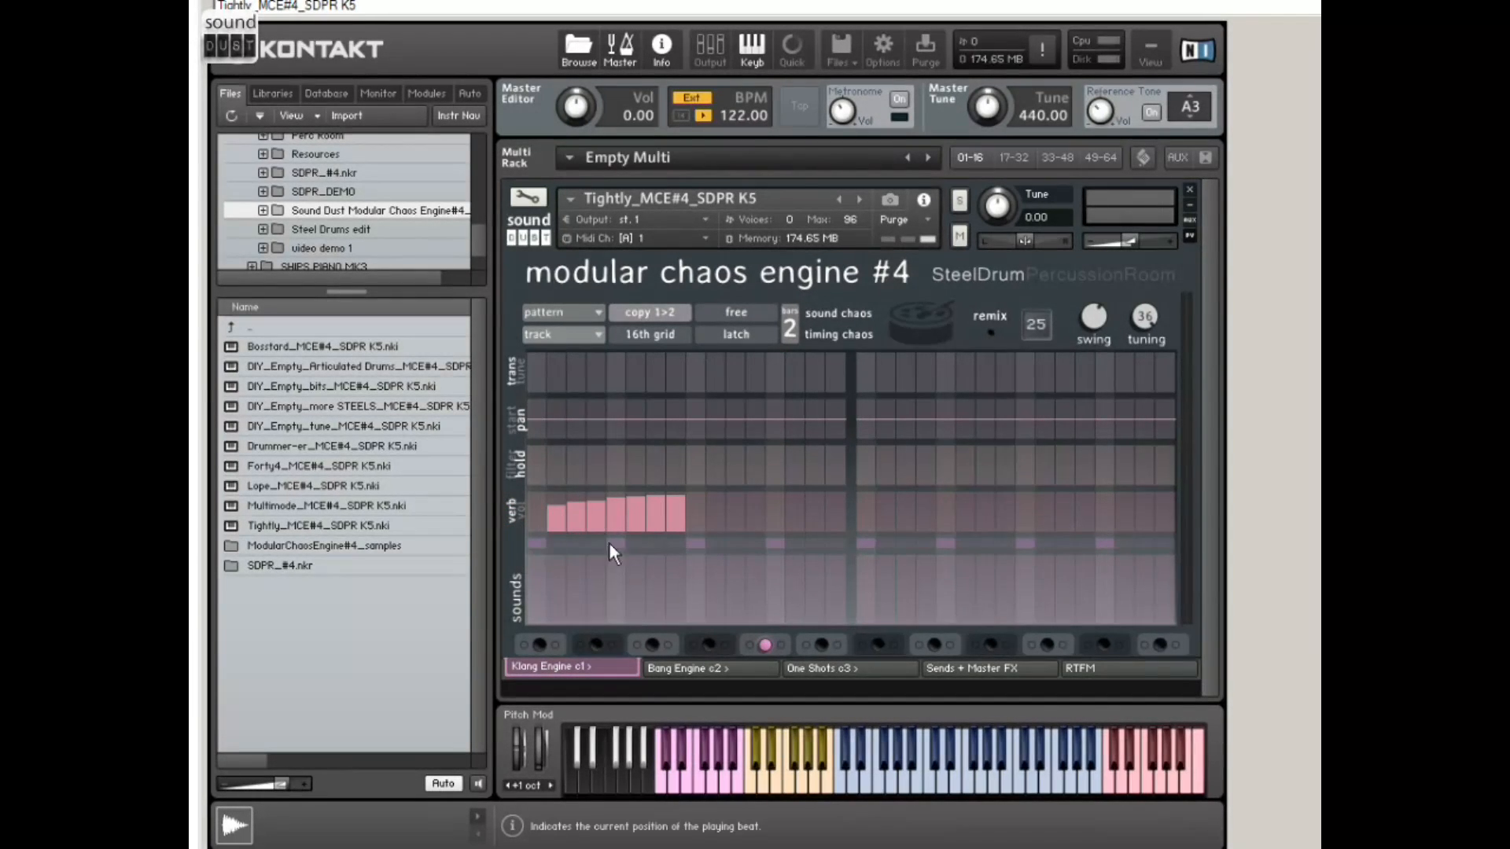
Step: Review the Sends + Master FX, Klang Engine and One Shots pages, and try out sound chaos on the Bang Engine
left_click(978, 673)
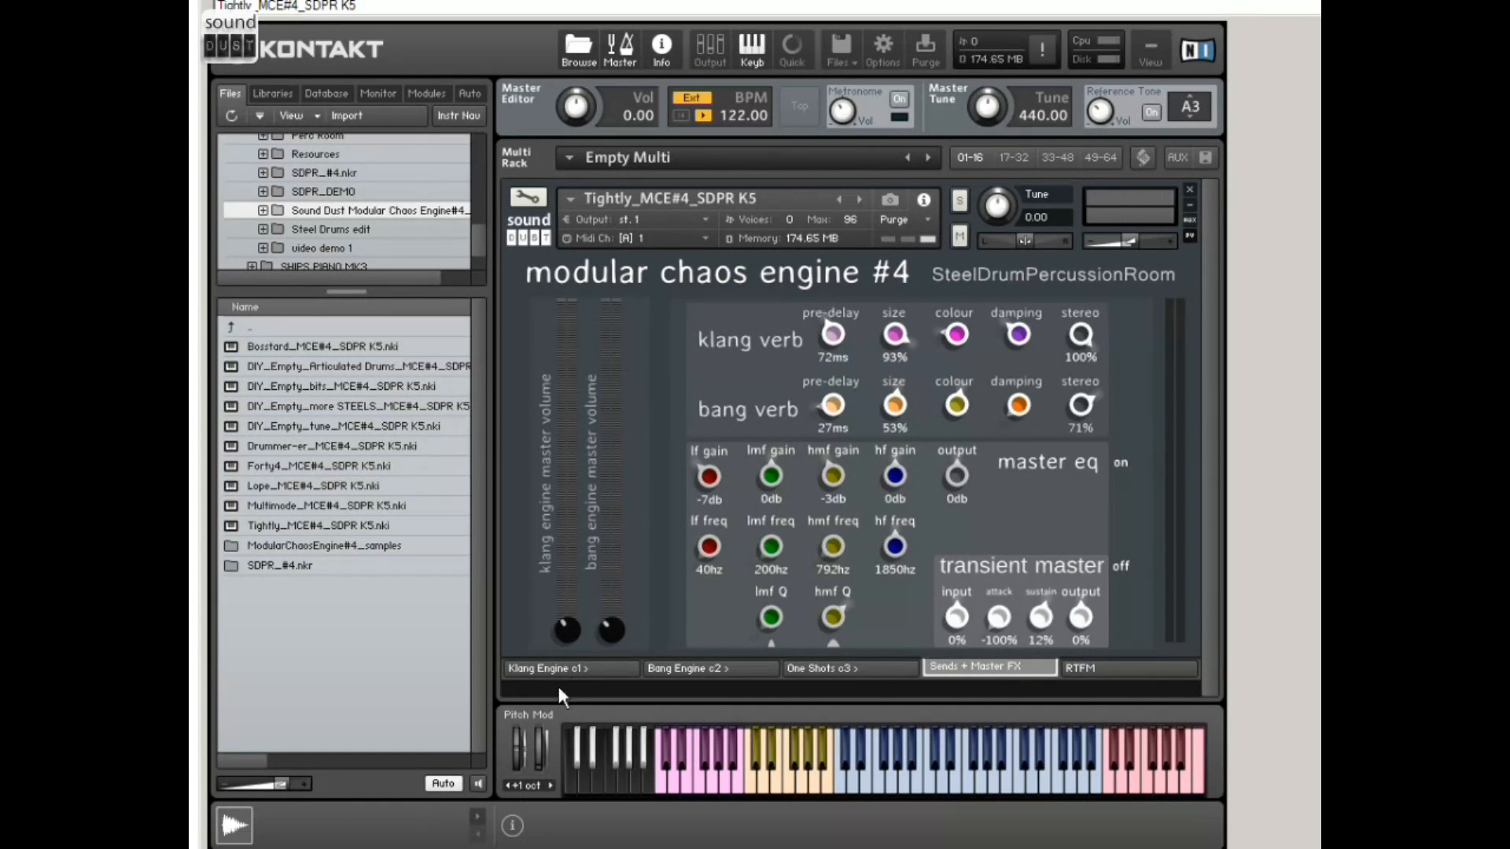
left_click(577, 671)
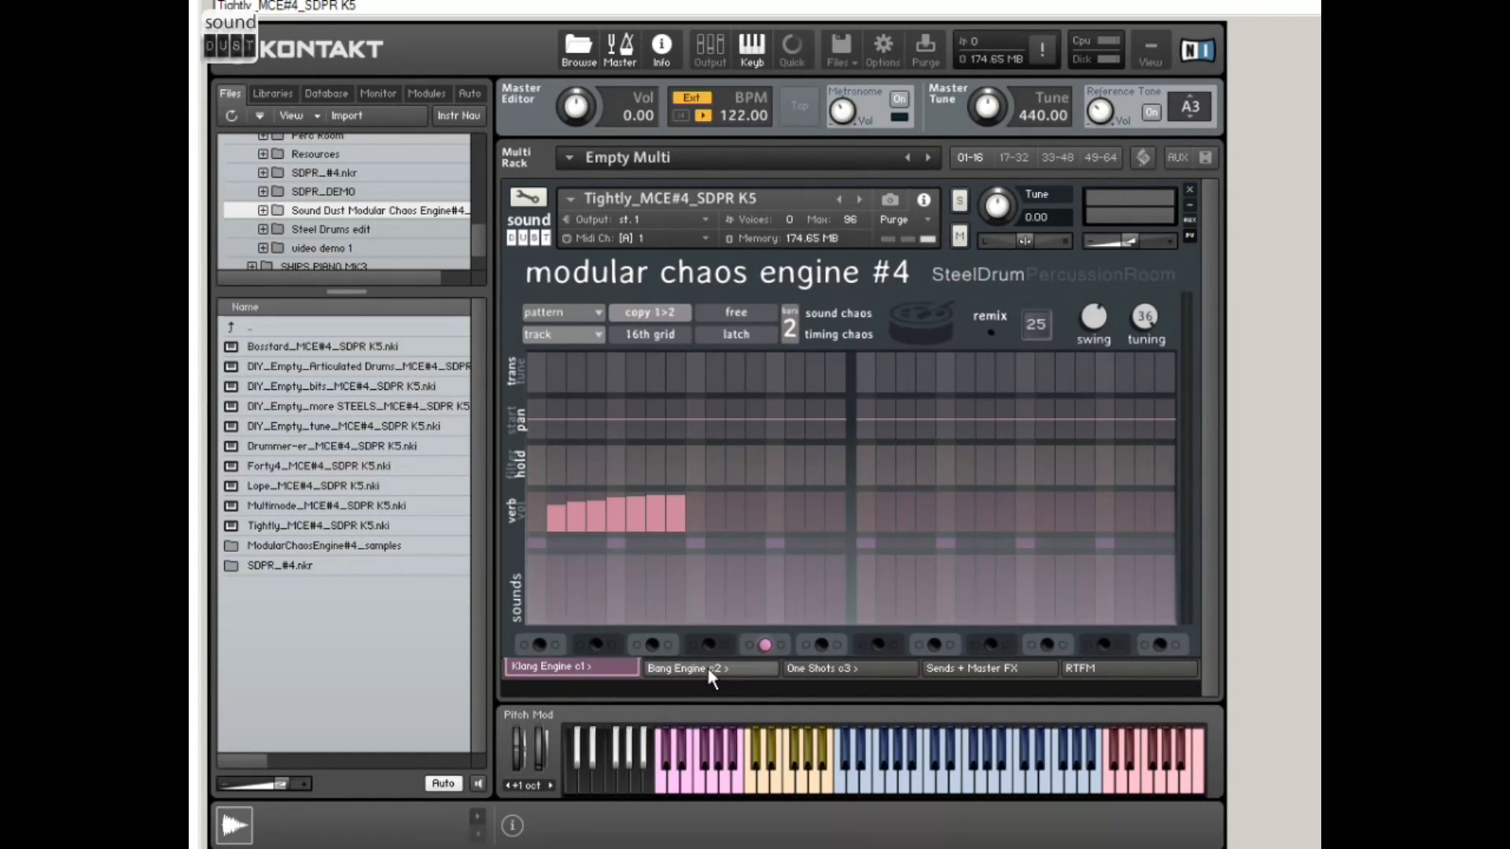
left_click(708, 668)
left_click(833, 670)
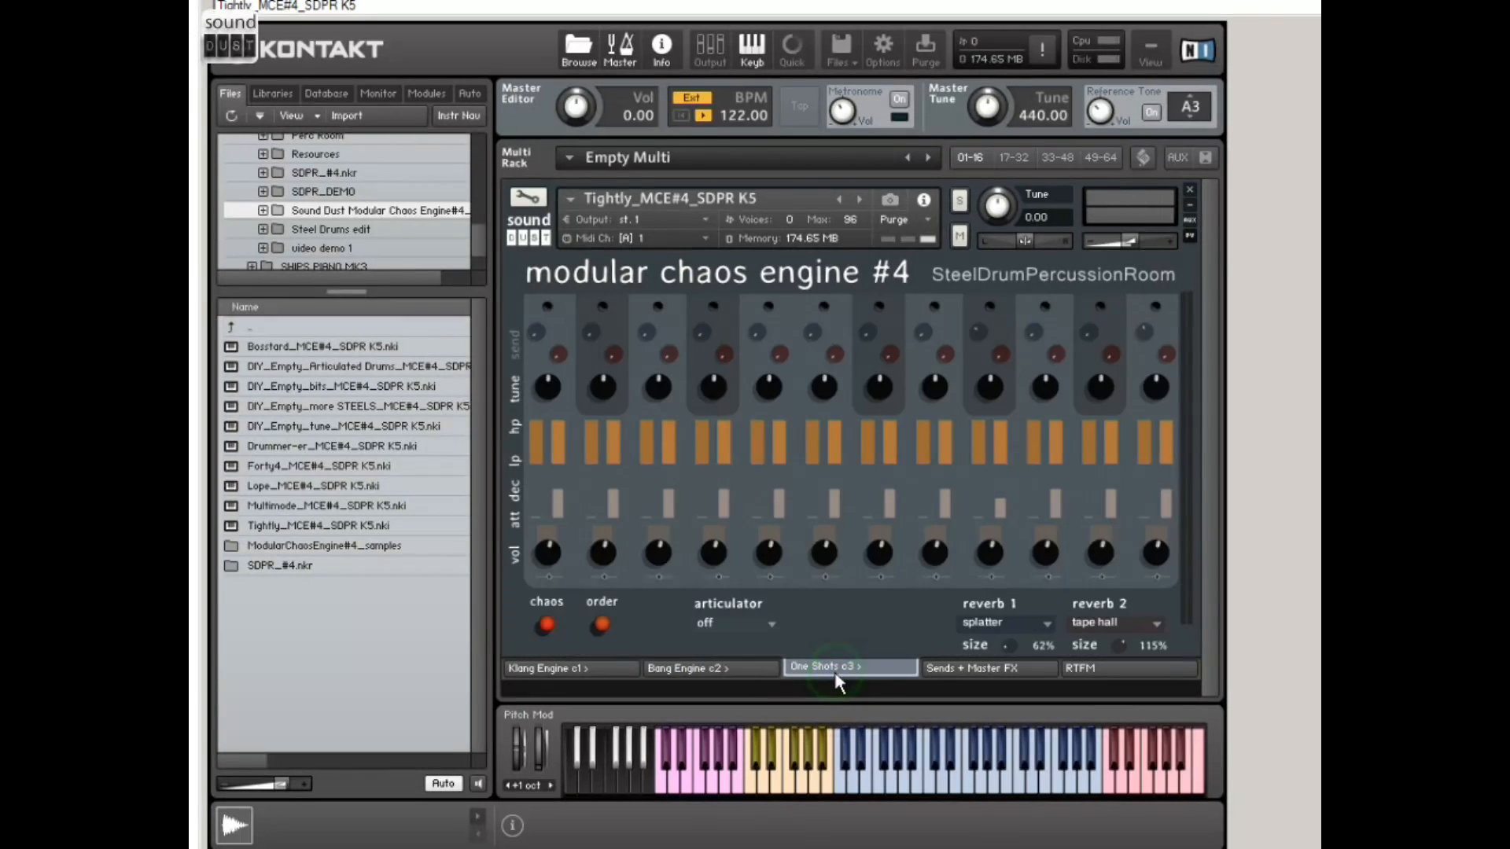
left_click(689, 671)
left_click(829, 321)
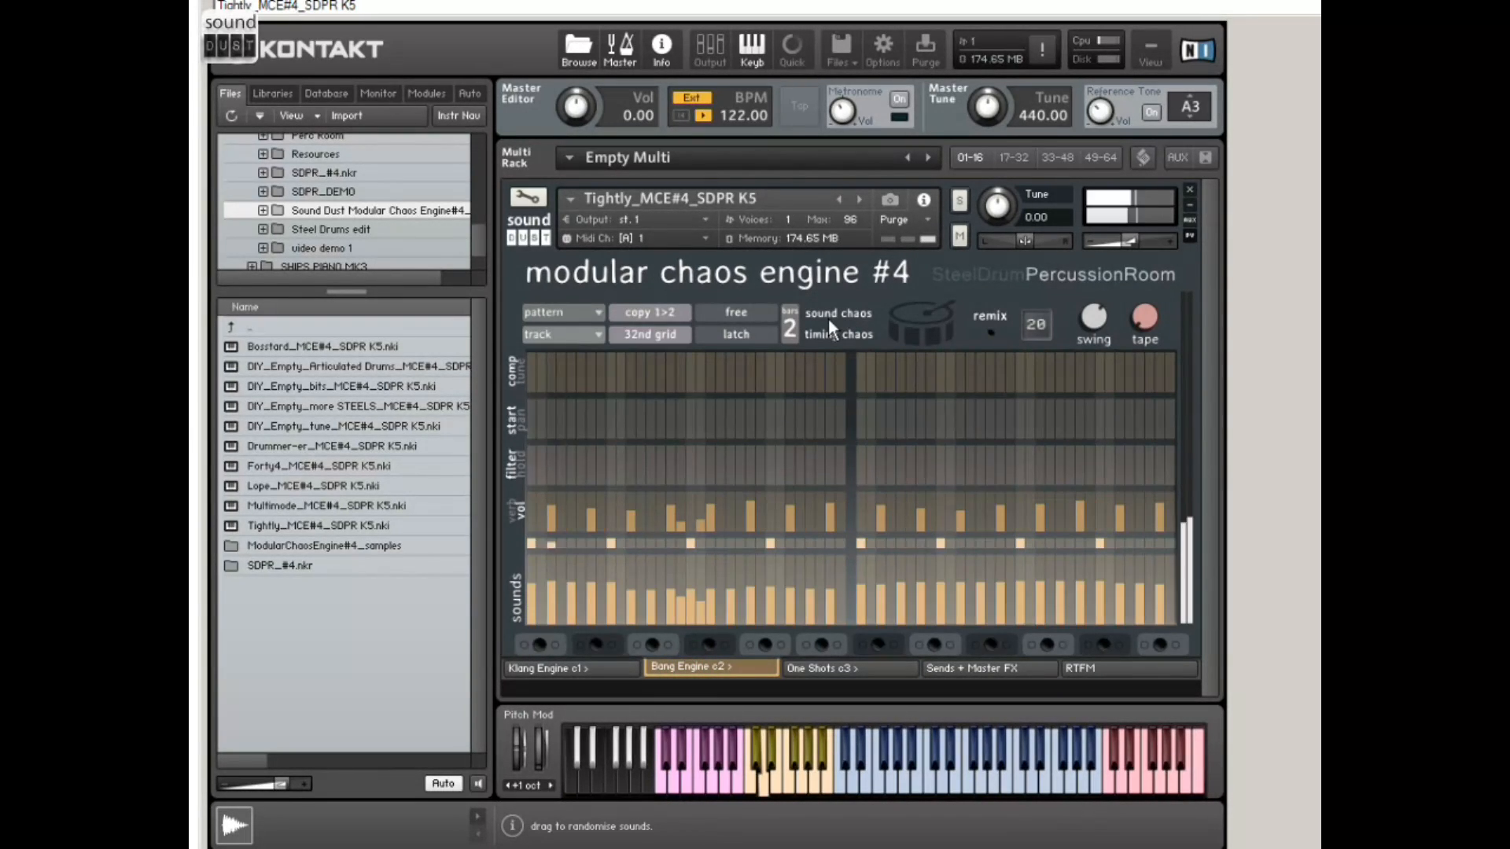
left_click(857, 314)
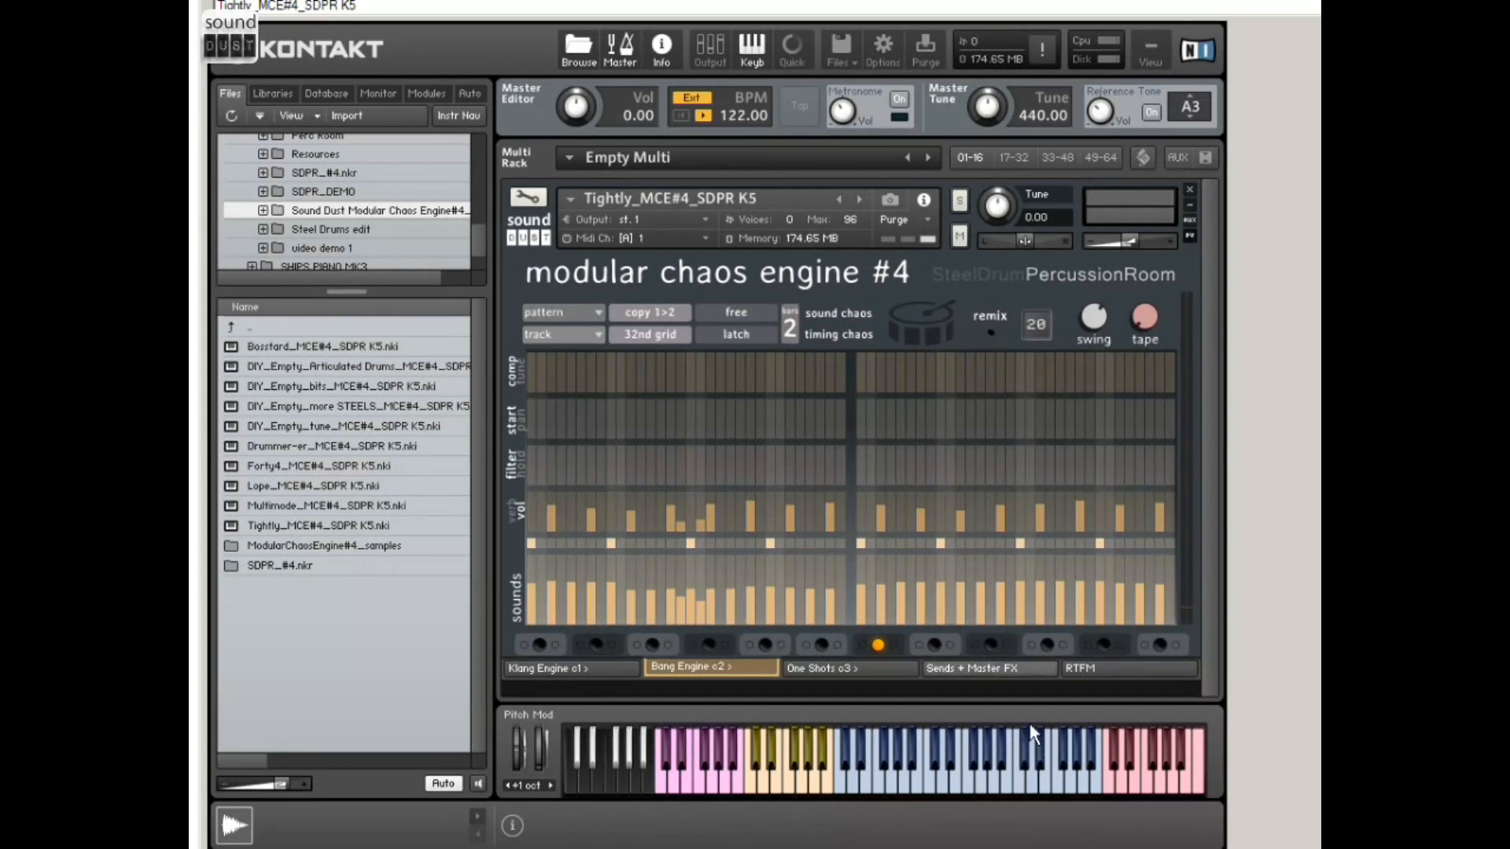
Step: Look through the RTFM help pages for the klang, one shots and bang engines
left_click(1110, 670)
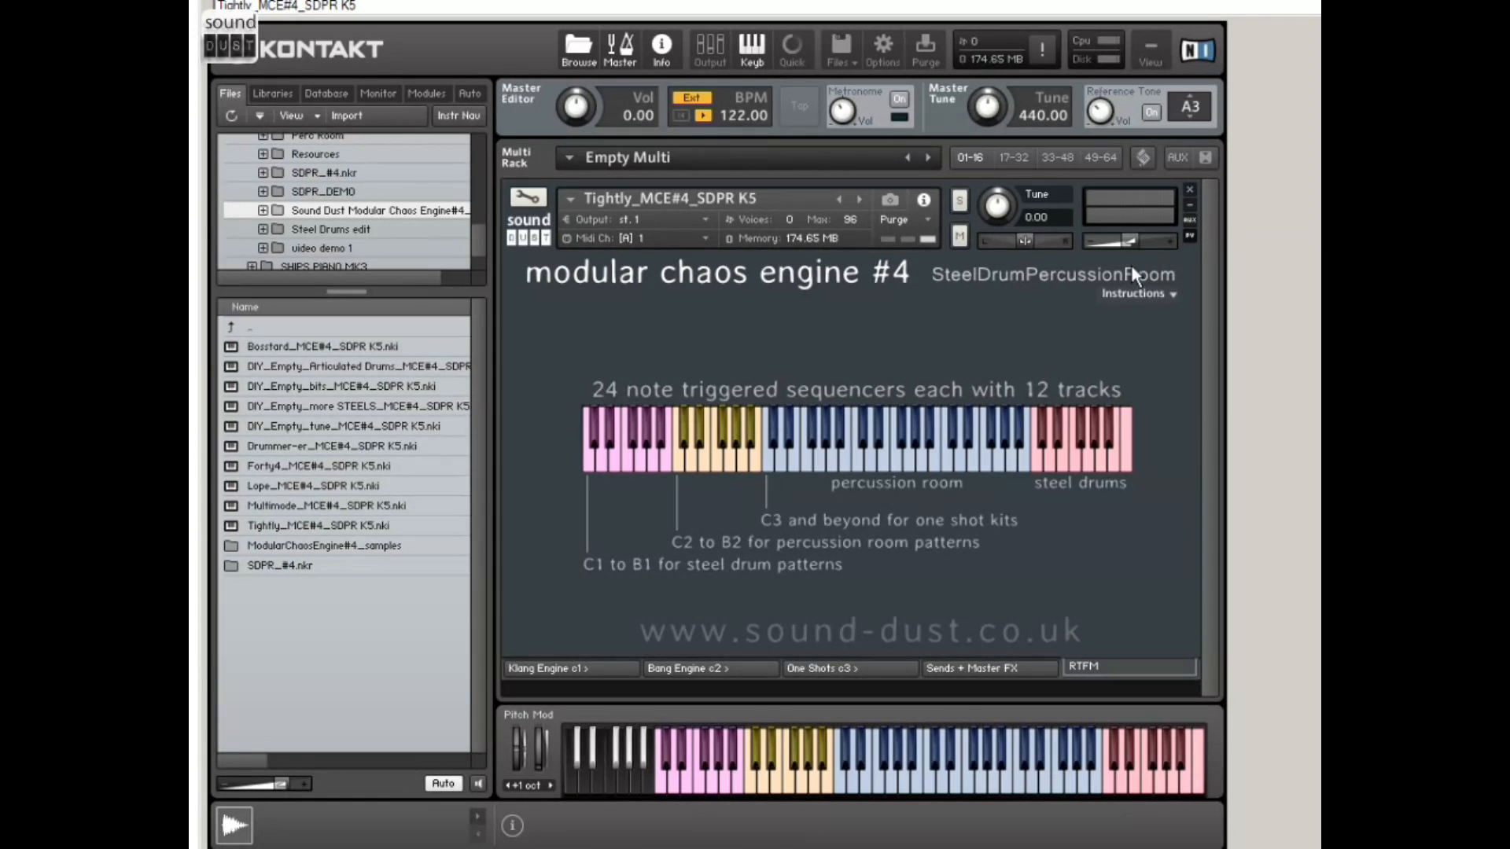
left_click(1158, 292)
left_click(1118, 338)
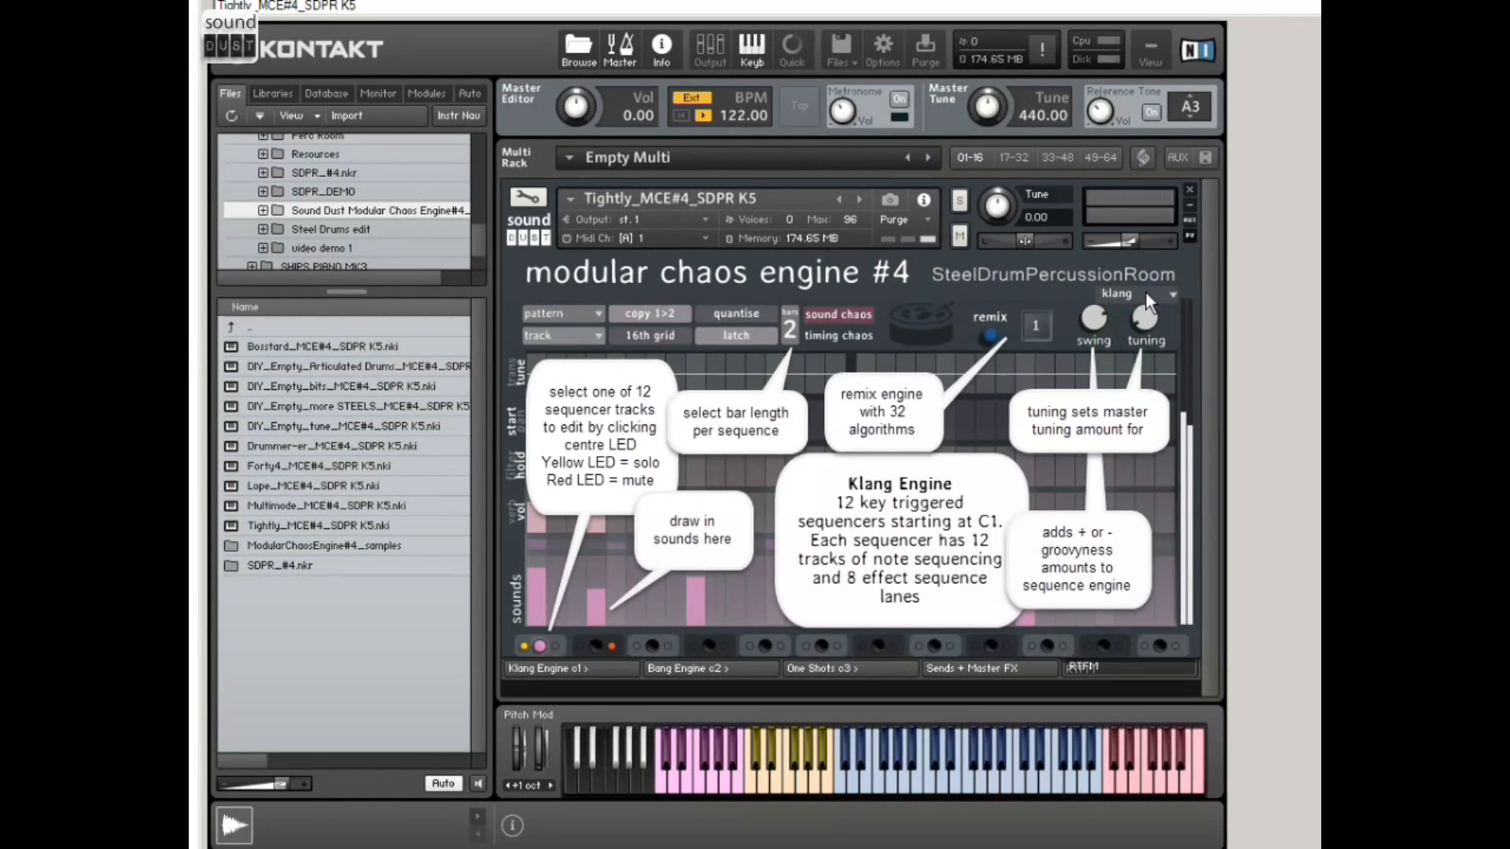
left_click(1145, 293)
left_click(1125, 374)
left_click(1145, 291)
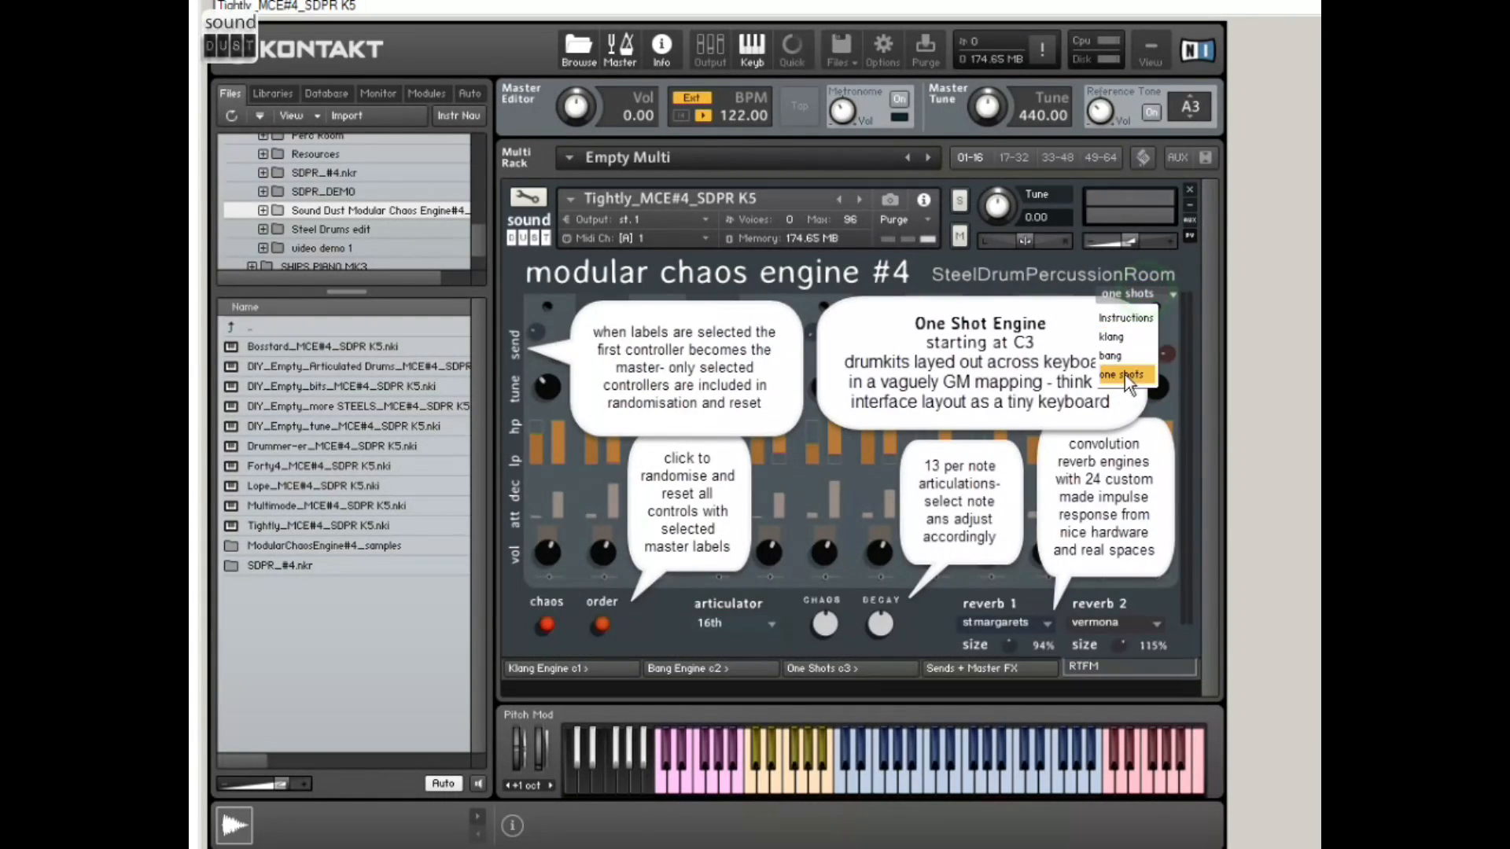
left_click(1129, 359)
Step: Step back through the Sends + Master FX, One Shots, Bang Engine and Klang Engine pages
left_click(989, 667)
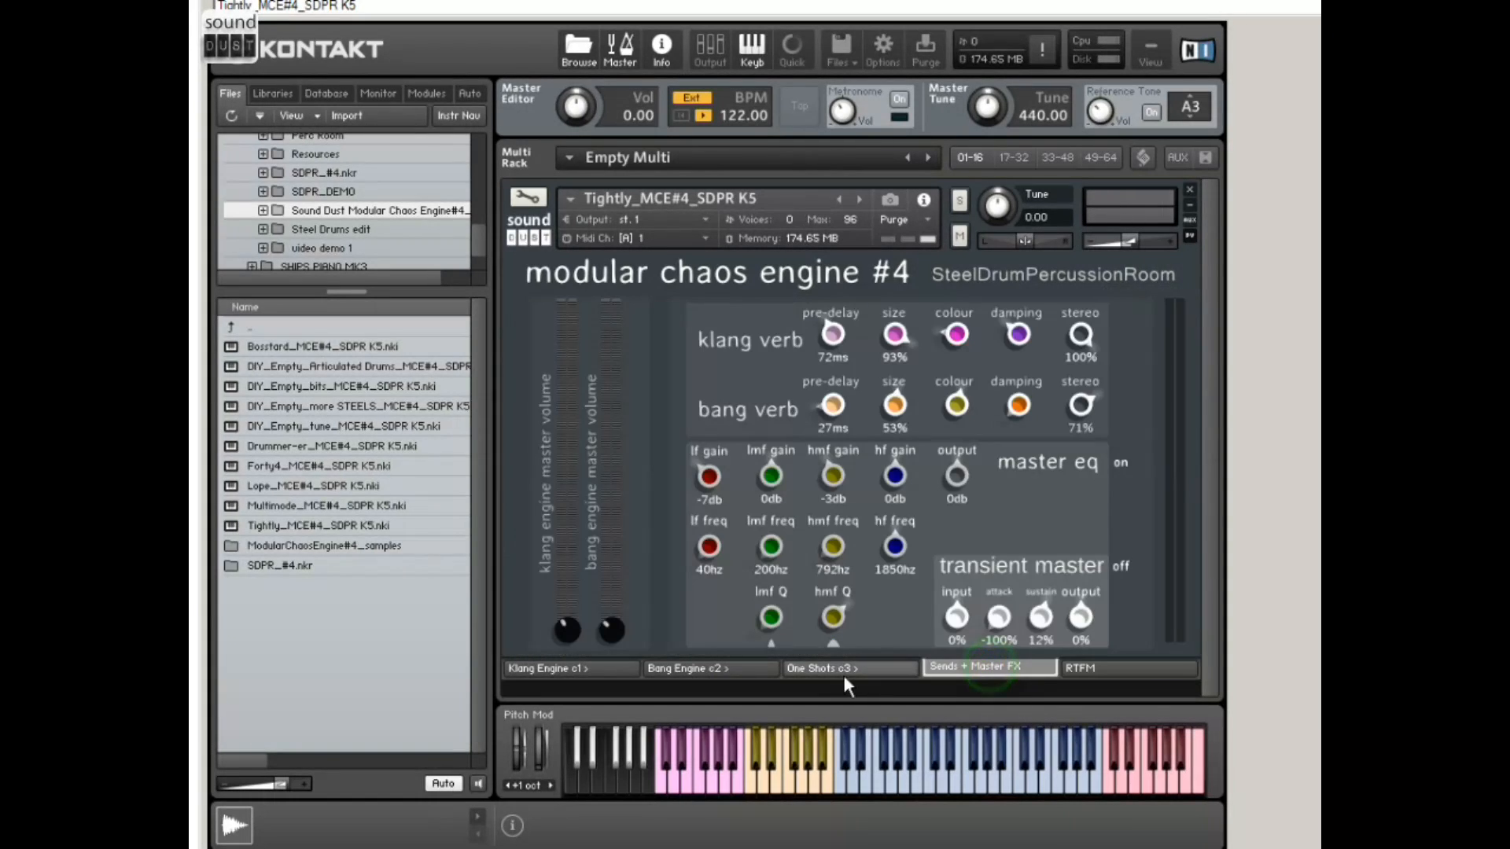
left_click(849, 670)
left_click(700, 669)
left_click(574, 666)
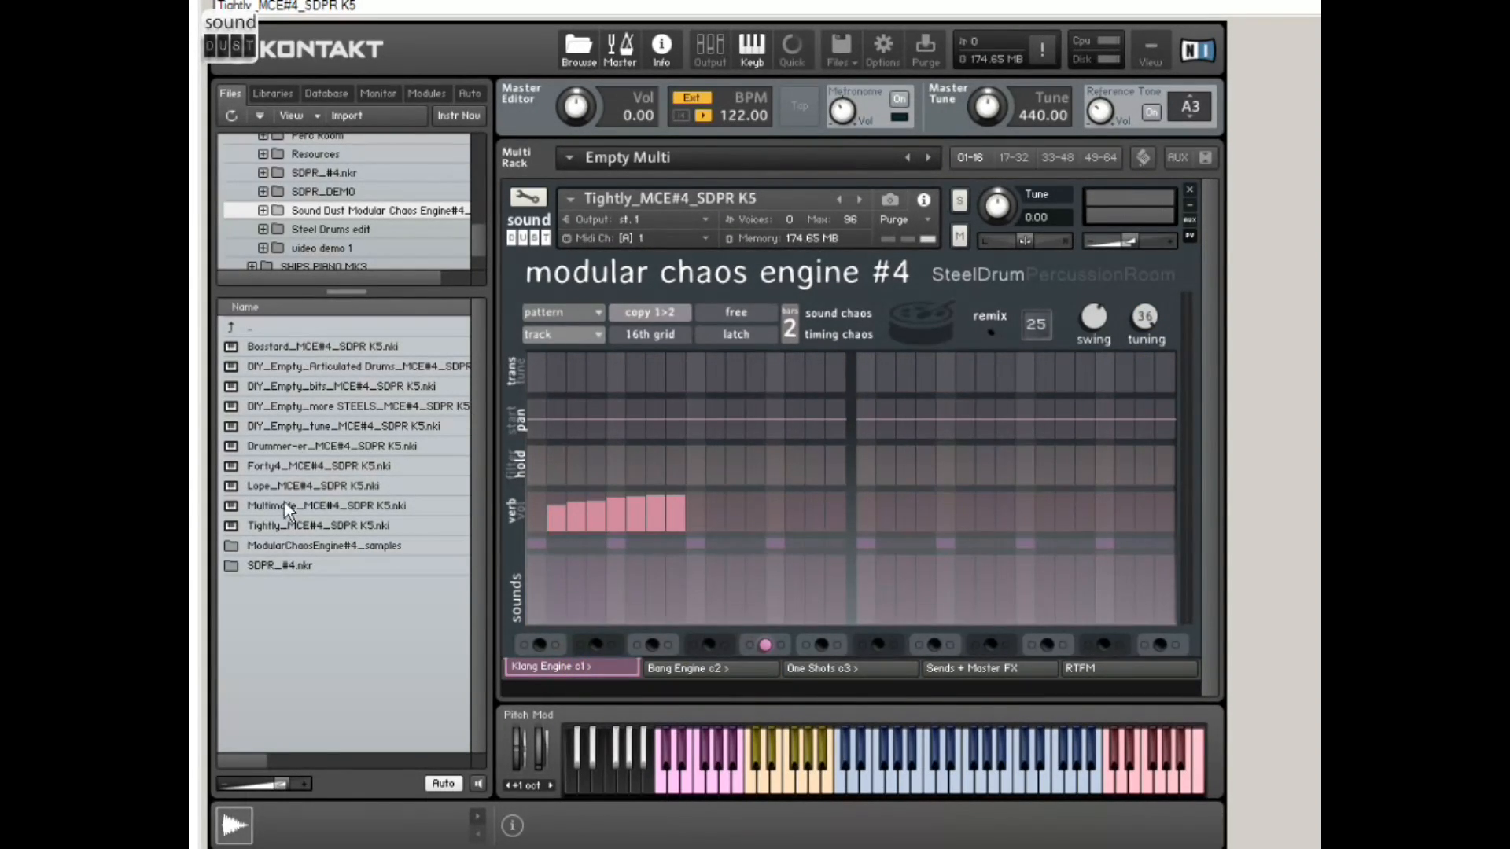
Step: Replace the loaded instrument with Lope_MCE#4_SDPR K5, accepting the loss of changes, and lower its output volume slightly
left_click_drag(285, 487, 675, 198)
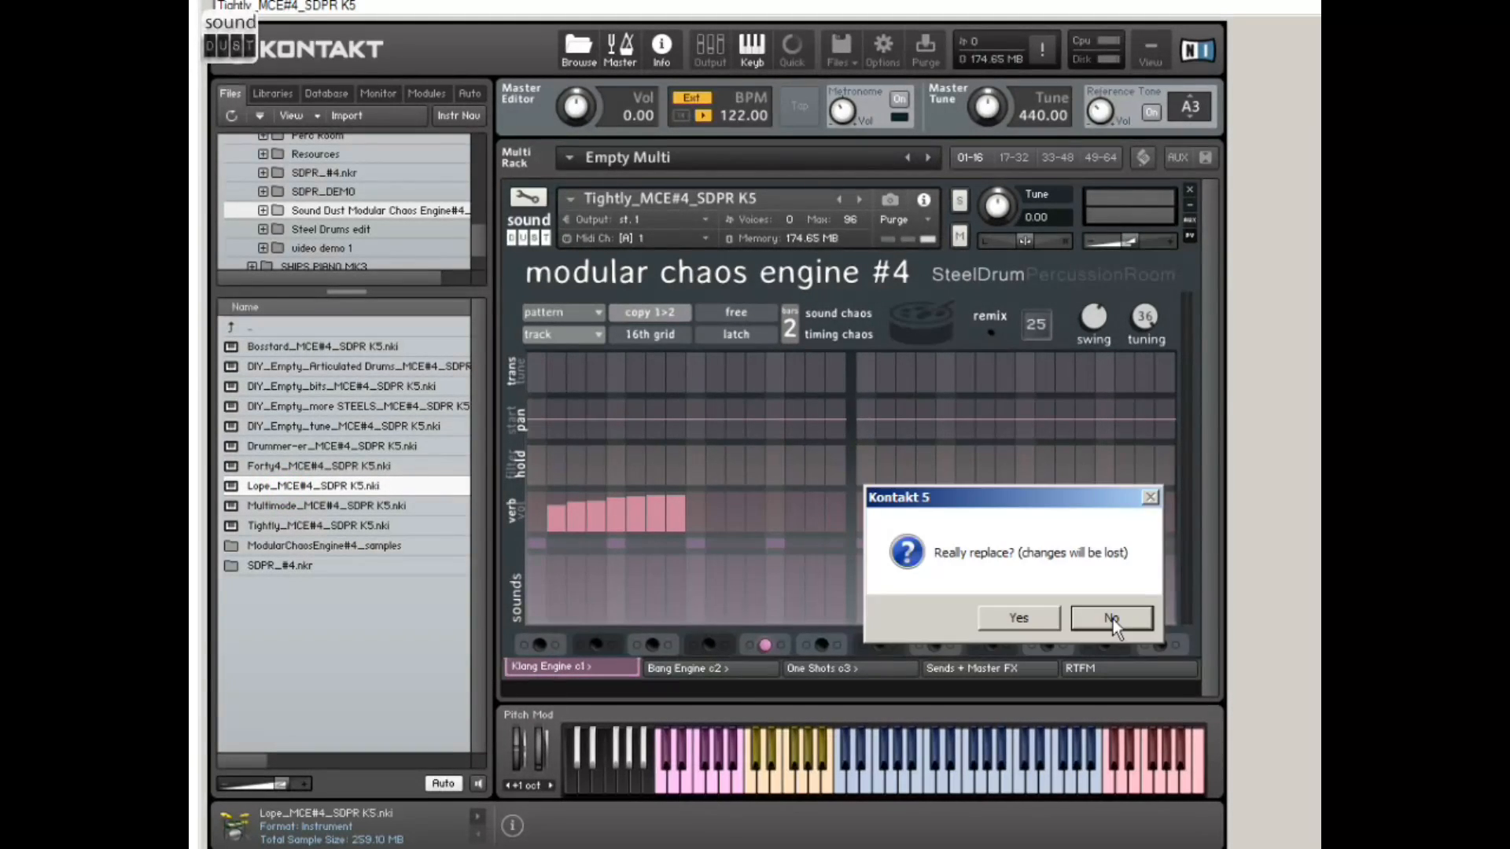
left_click(1014, 624)
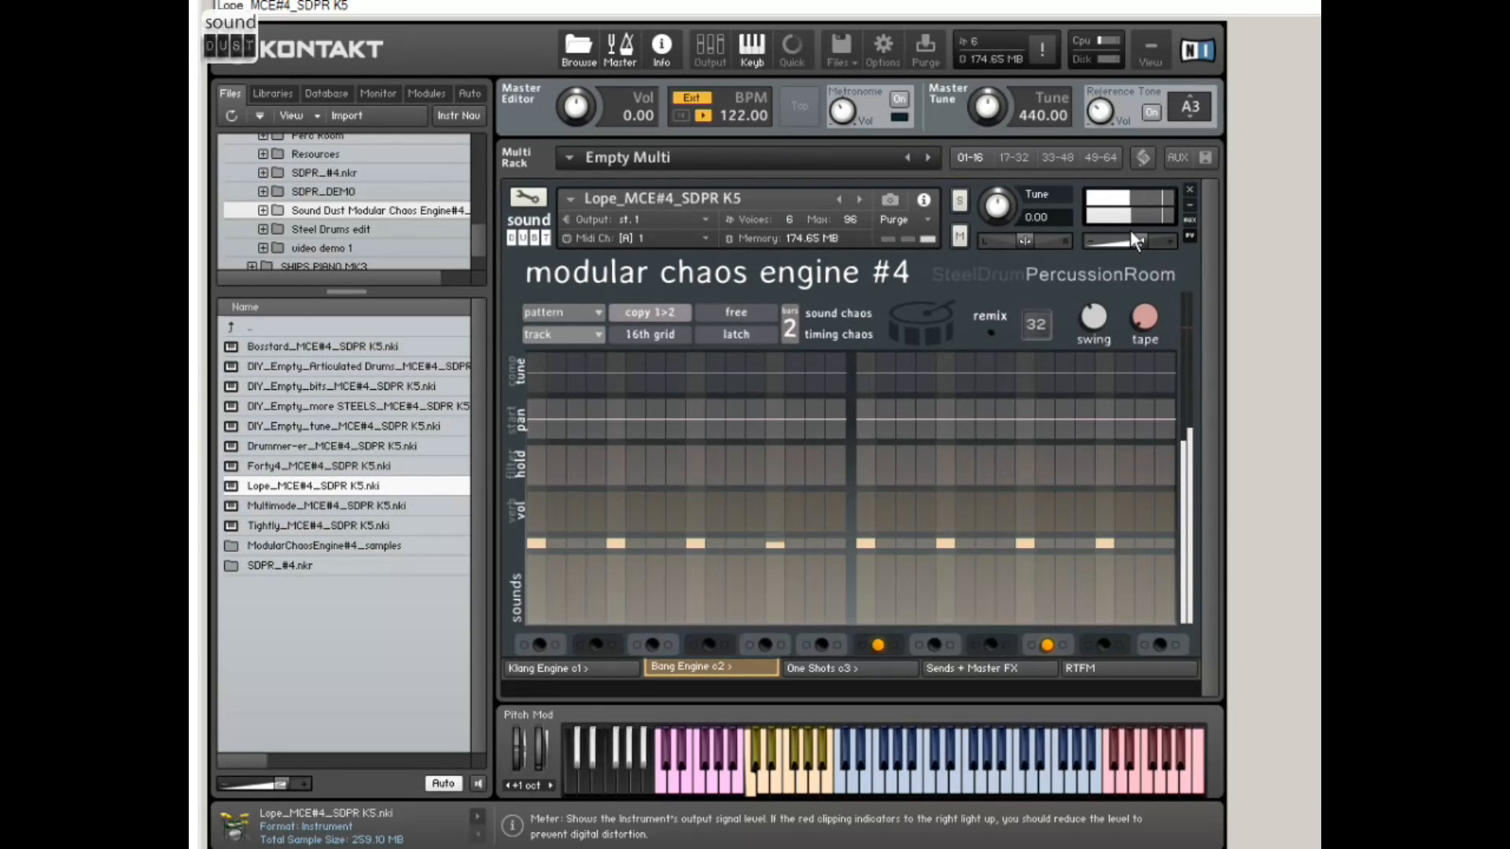
left_click_drag(1135, 239, 1131, 239)
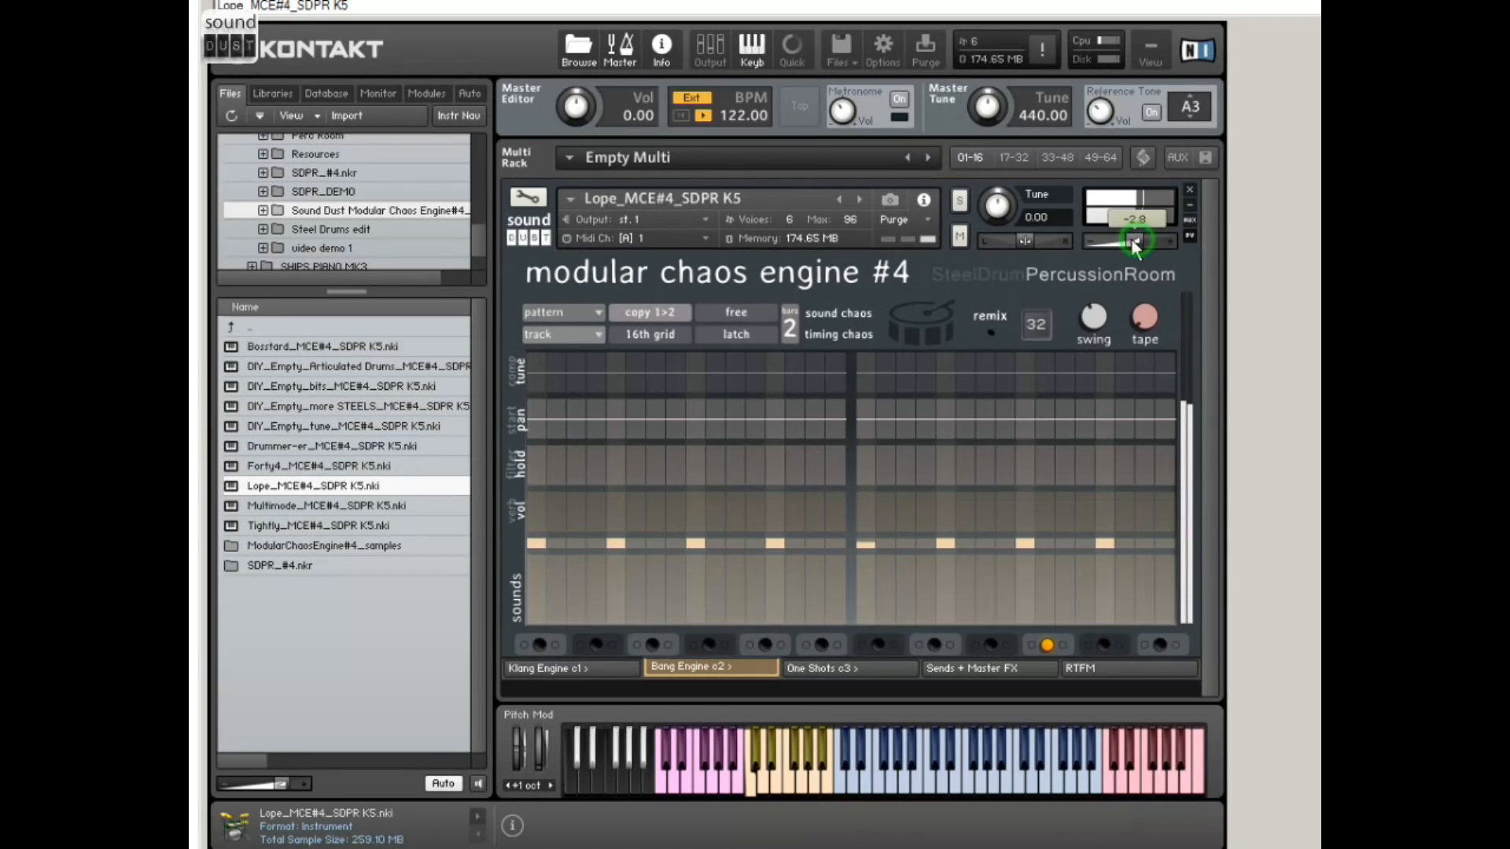
Step: Replace the Lope instrument with Multimode_MCE#4_SDPR K5, accepting the loss of changes, and turn its output volume down slightly
left_click(292, 510)
left_click_drag(292, 512, 668, 293)
left_click_drag(702, 196, 702, 197)
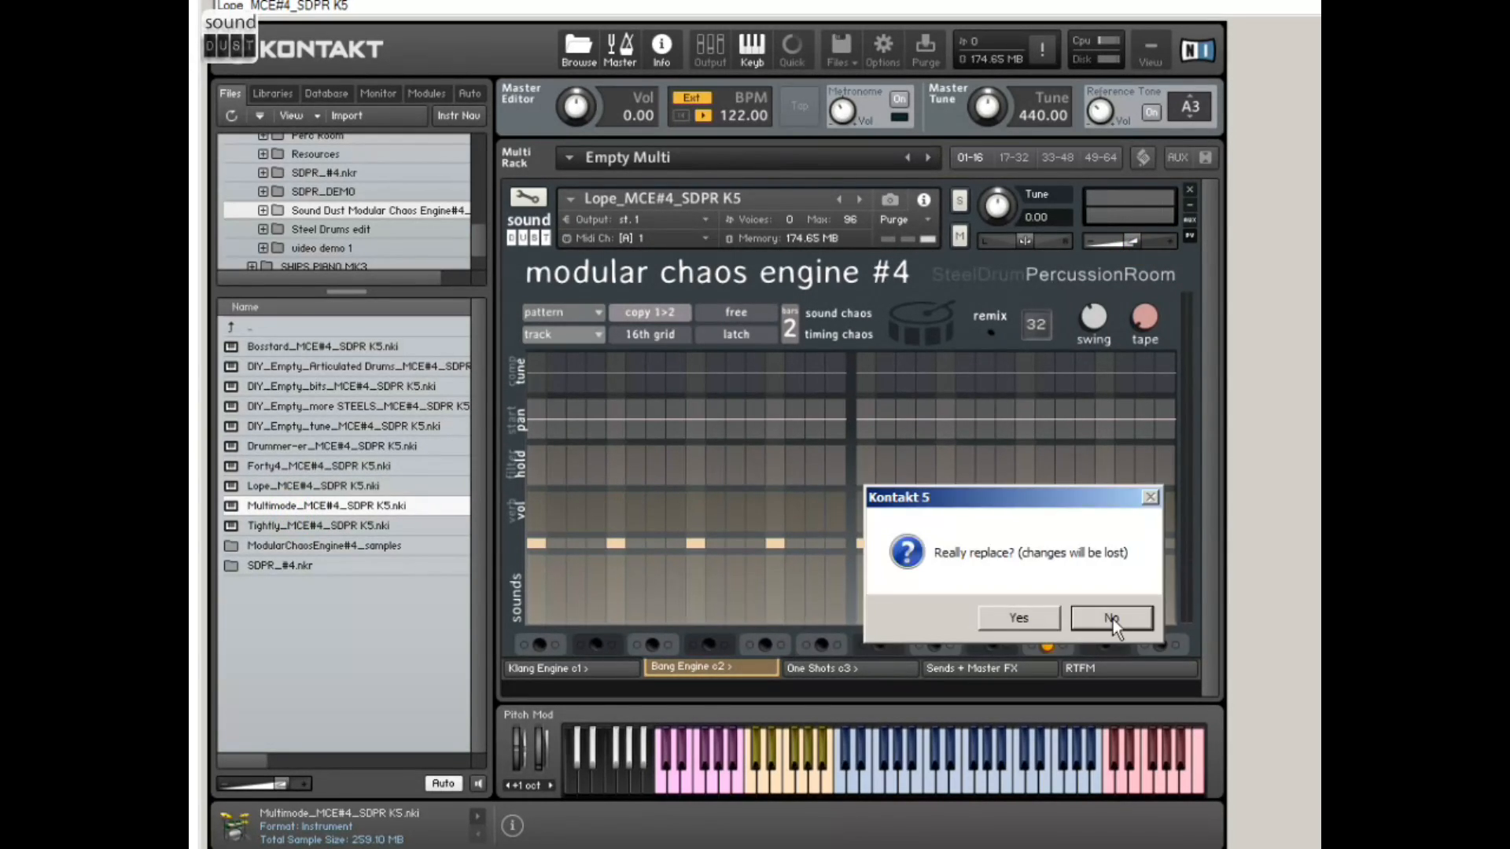
left_click(1012, 620)
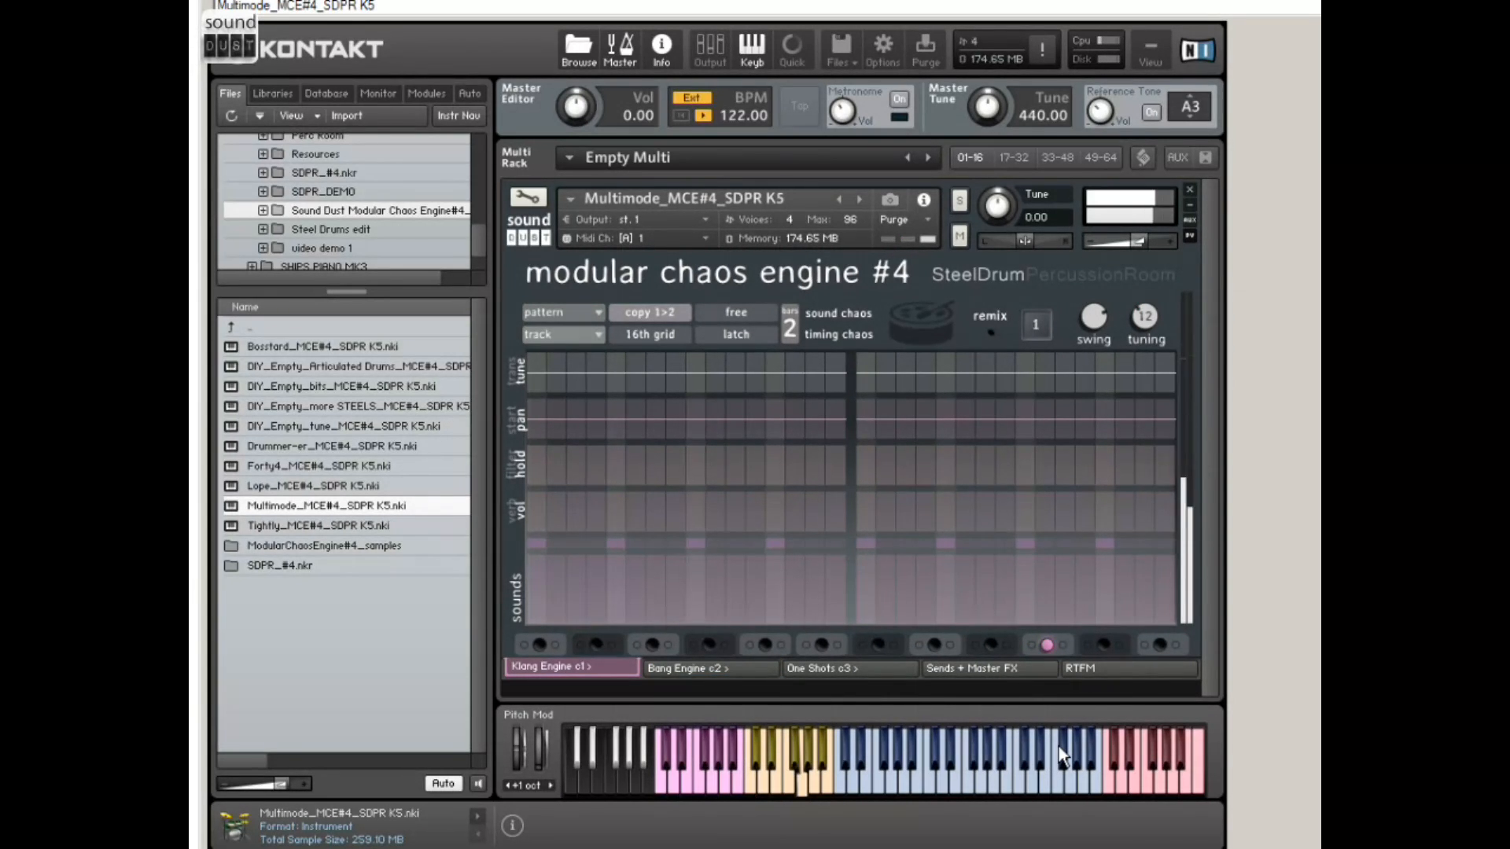
left_click_drag(1137, 241, 1124, 239)
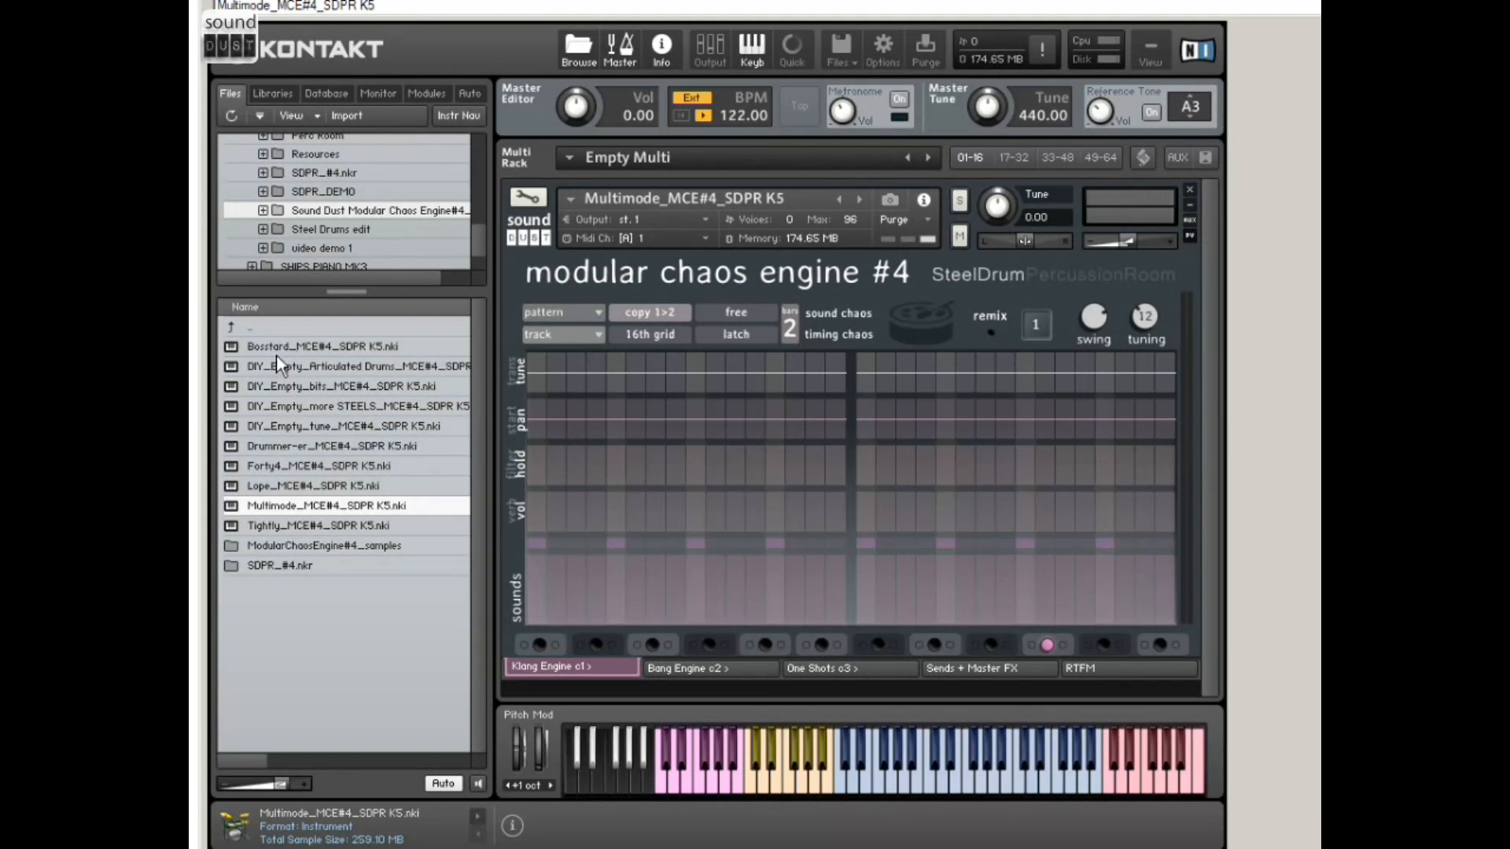
Step: Replace the Multimode instrument with DIY_Empty_more STEELS_MCE#4_SDPR K5 and audition a high one-shot note
left_click_drag(336, 406, 690, 206)
left_click(1020, 618)
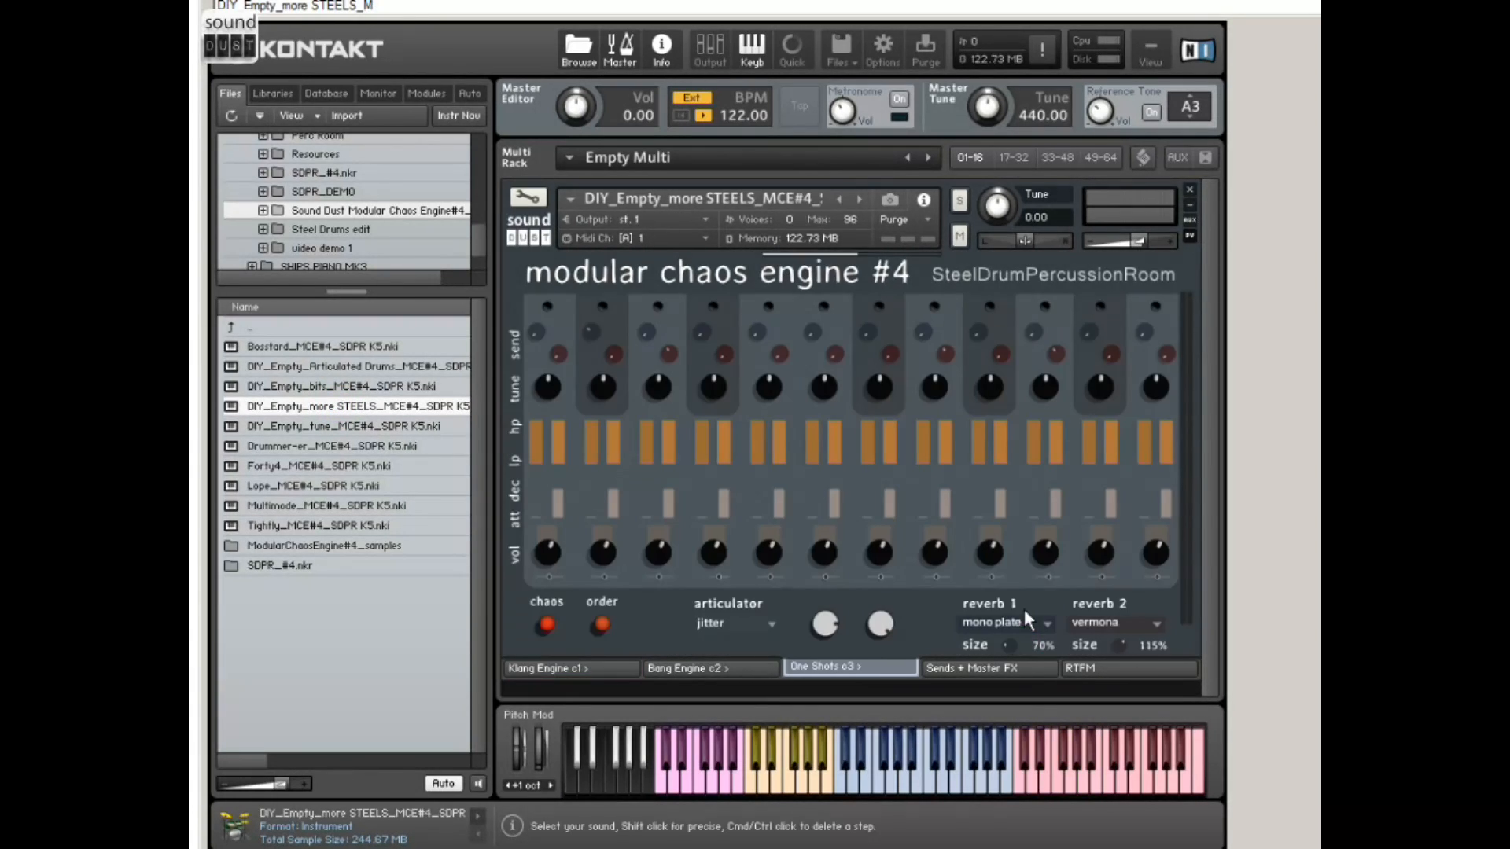
left_click(1125, 769)
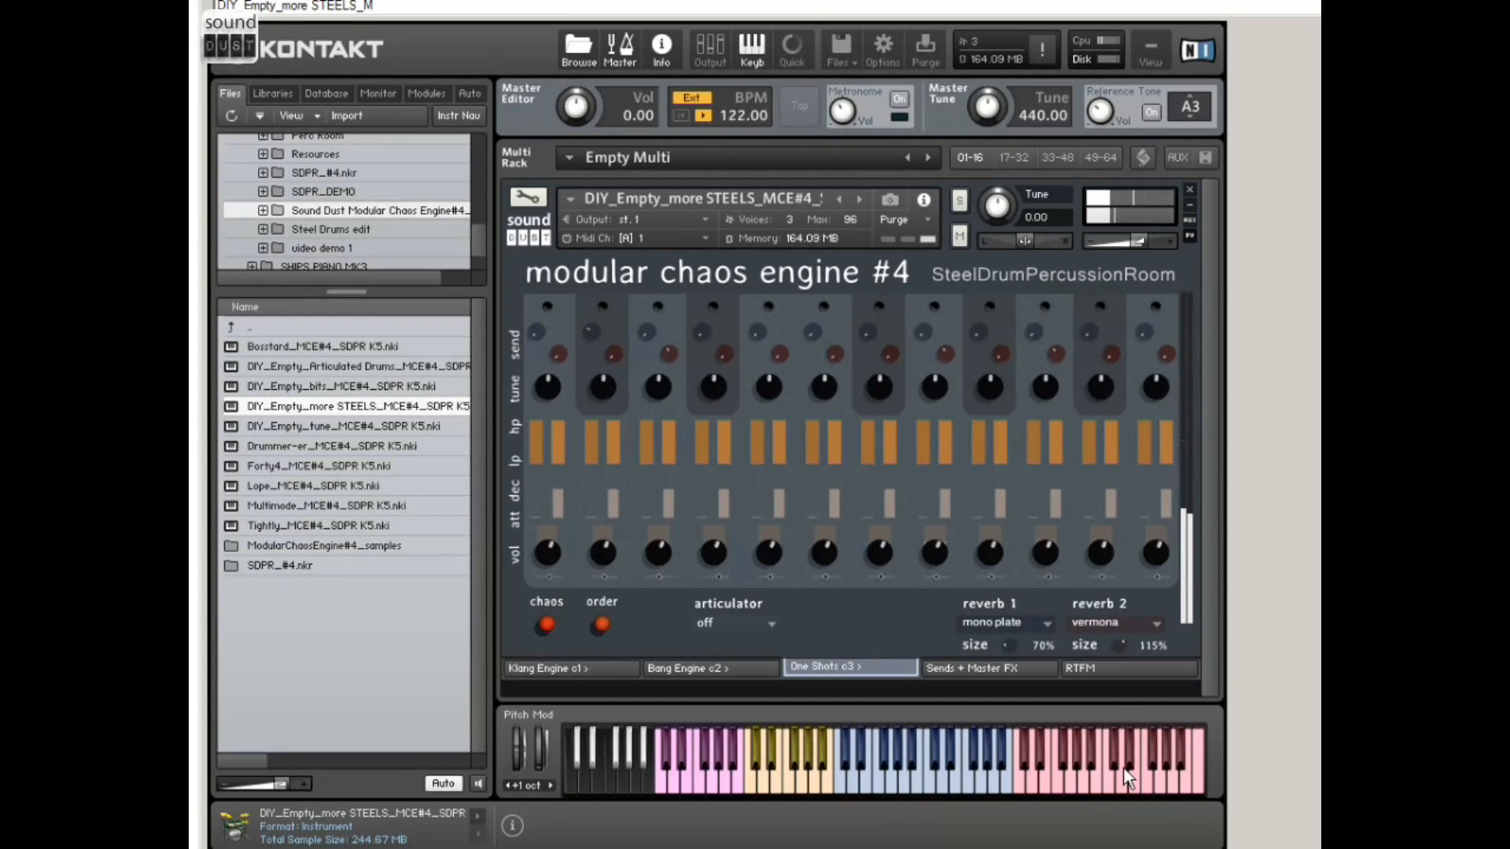
Step: Set the One Shots articulator to geiger and lower its decay
left_click(758, 626)
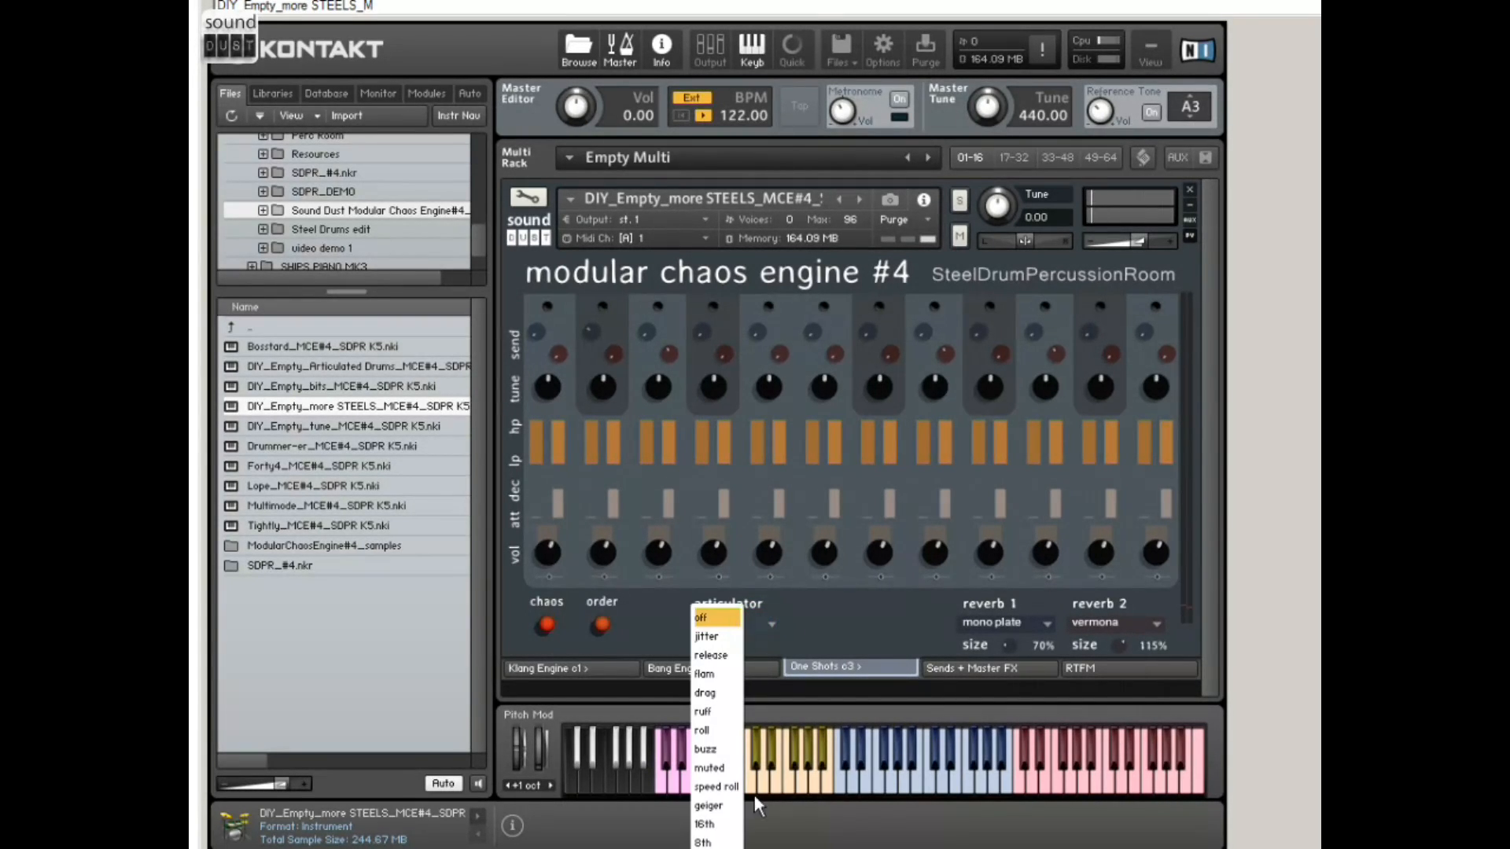
left_click(722, 814)
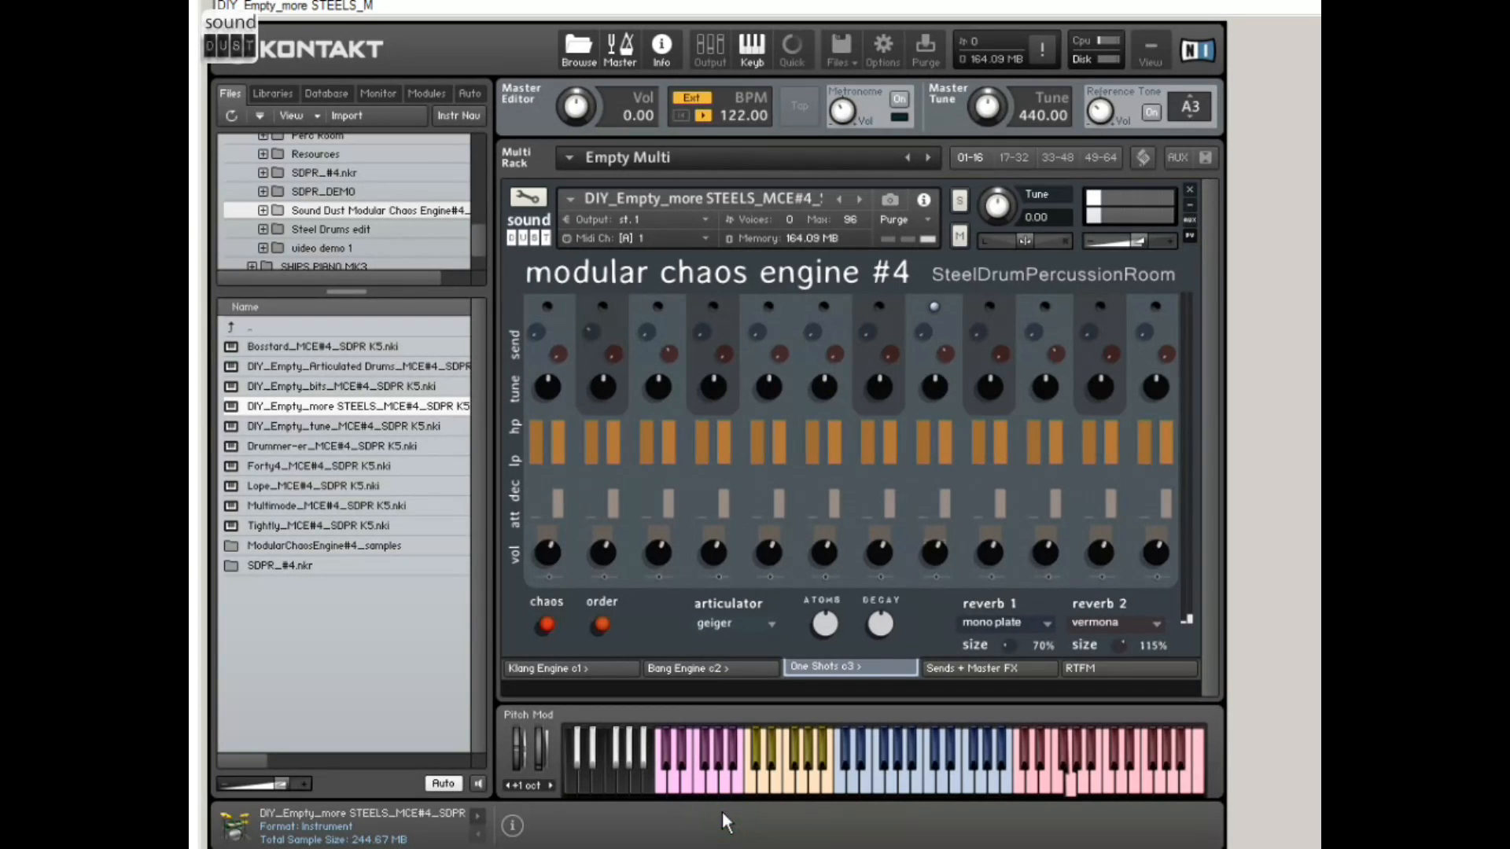
mouse_move(887, 612)
left_mouse_down()
mouse_move(895, 587)
mouse_move(891, 641)
left_mouse_up()
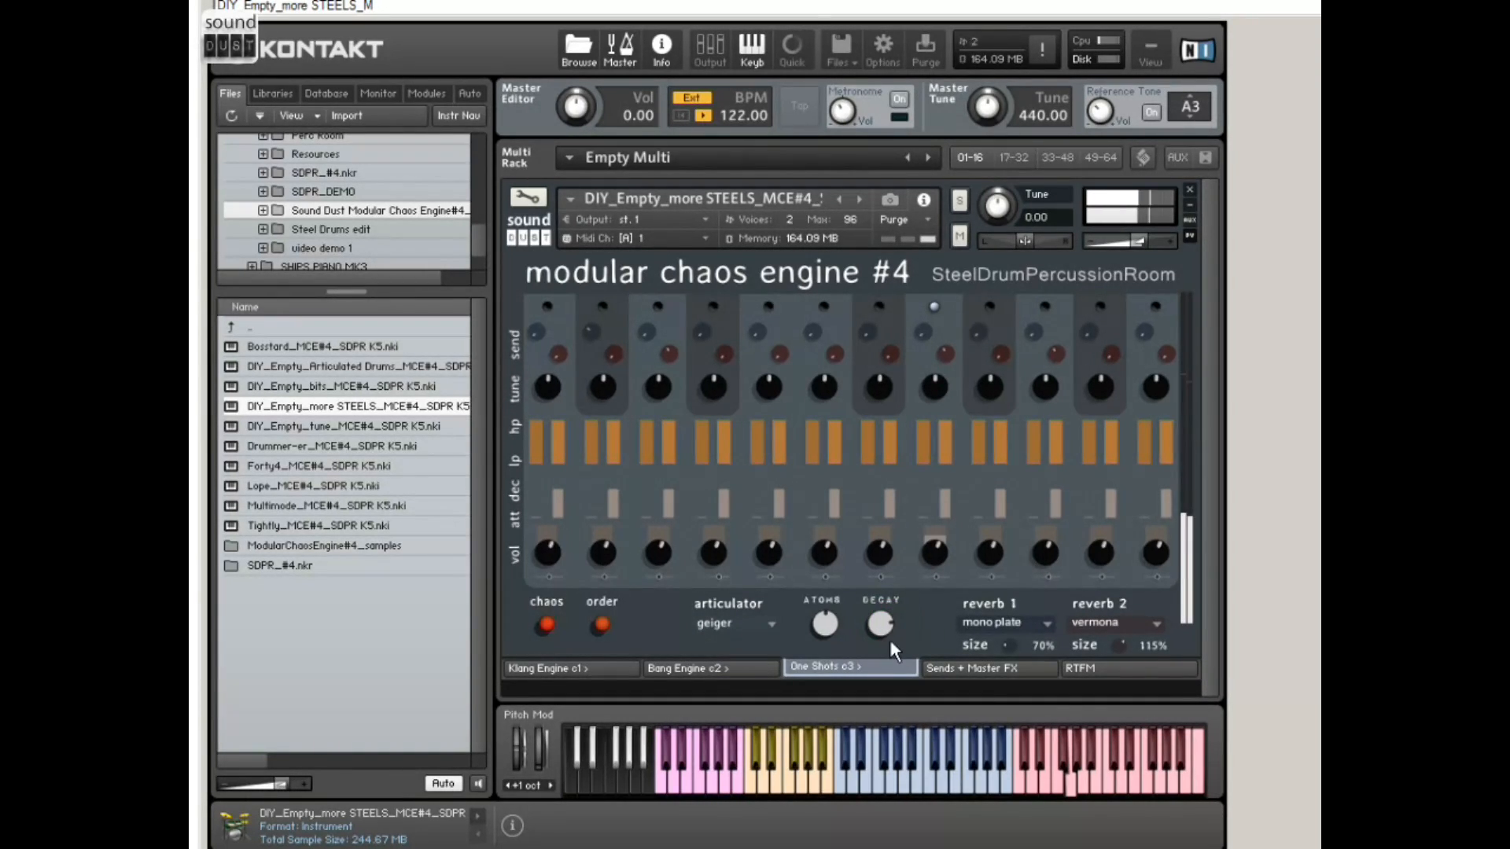
Step: Try the 8th articulator on the One Shots page, and switch it to 16th
left_click(743, 624)
left_click(716, 842)
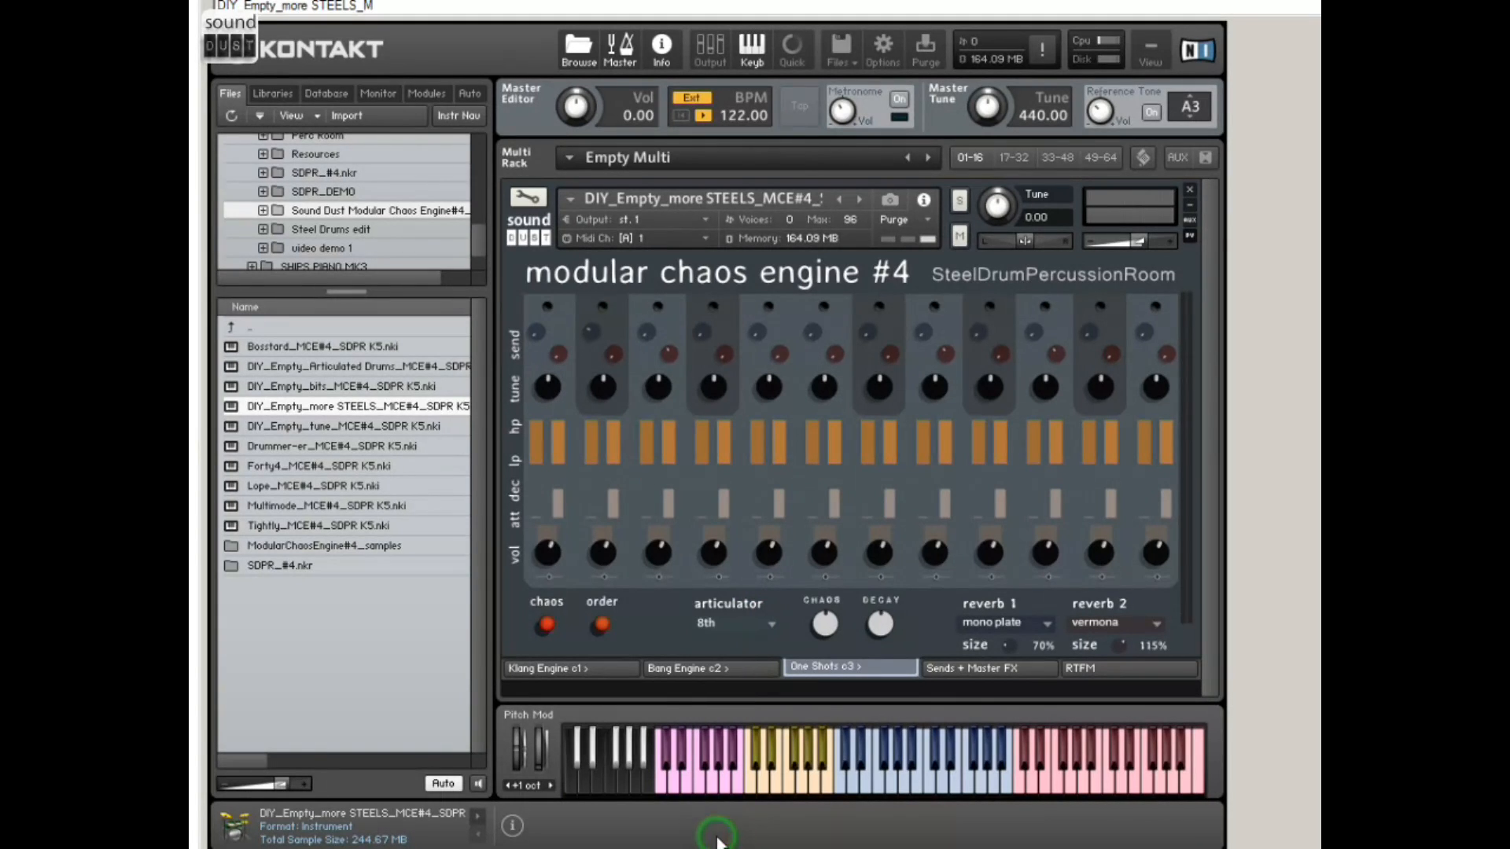
left_click(763, 624)
left_click(719, 842)
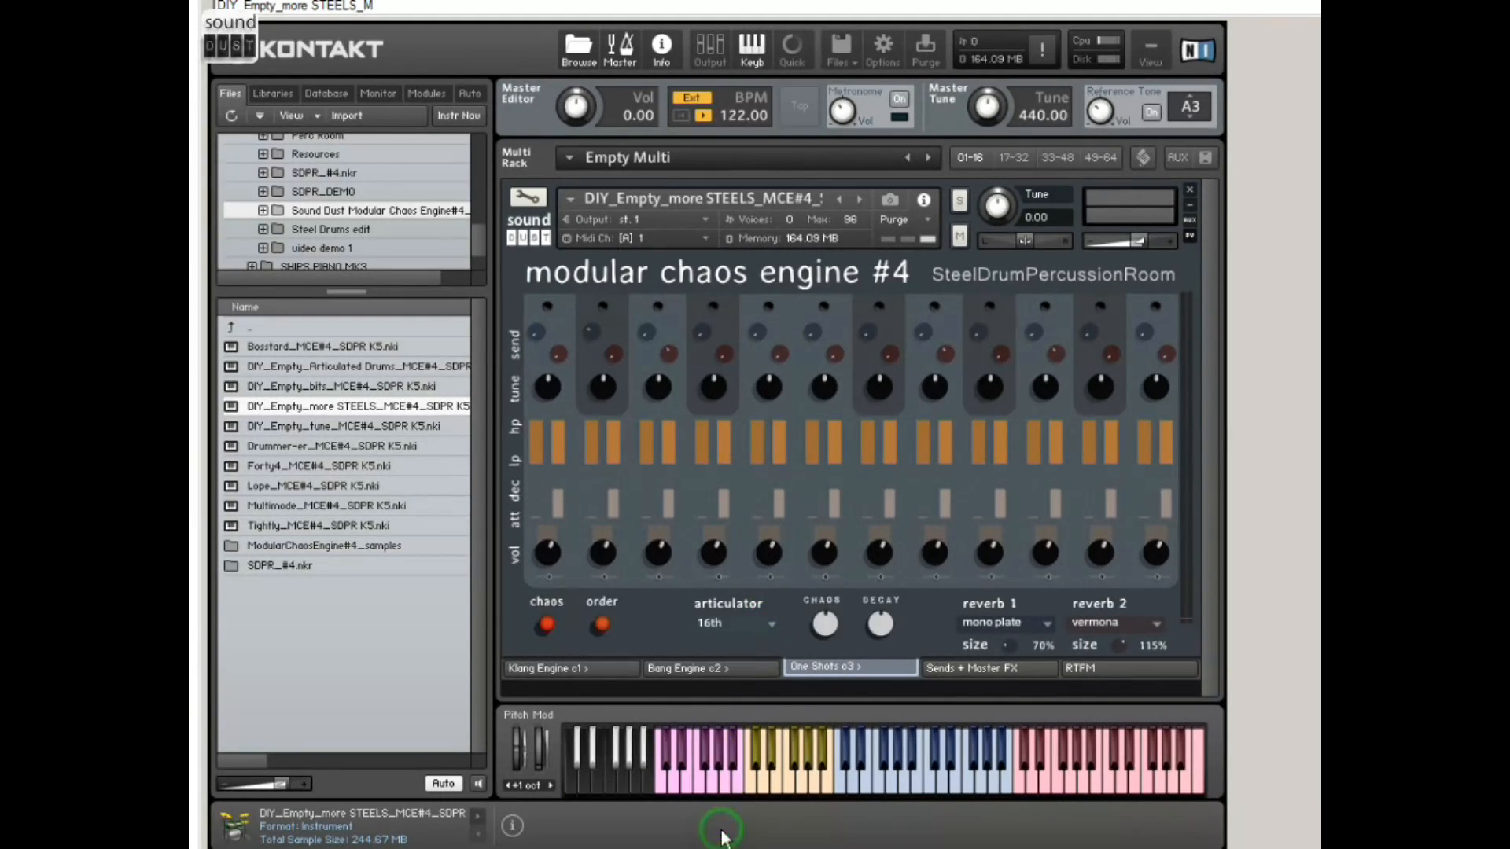